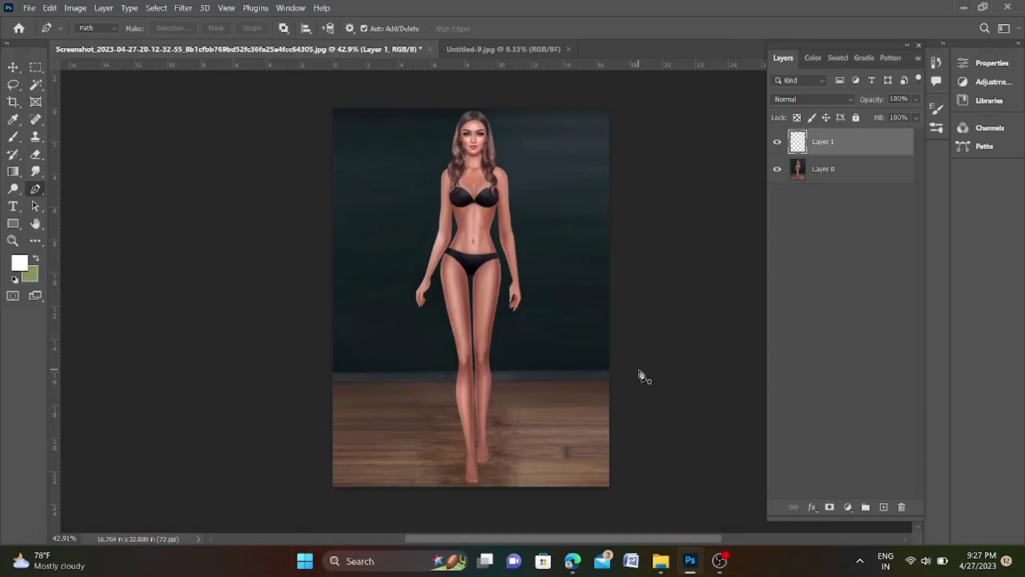
Trace a pen path along the bra's top edge from the left shoulder across both cups.
scroll(481, 193, "up", 5)
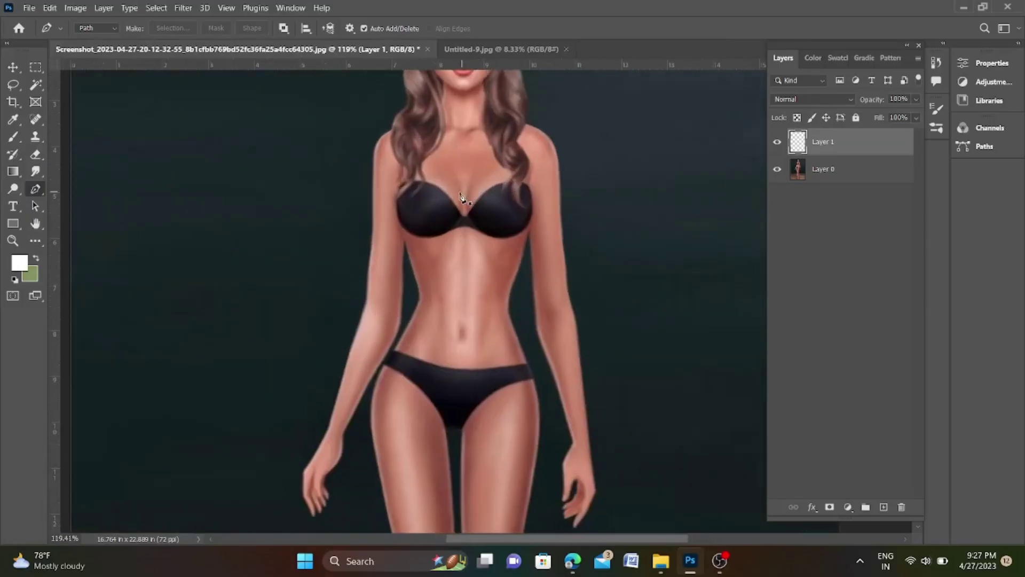
scroll(462, 197, "up", 3)
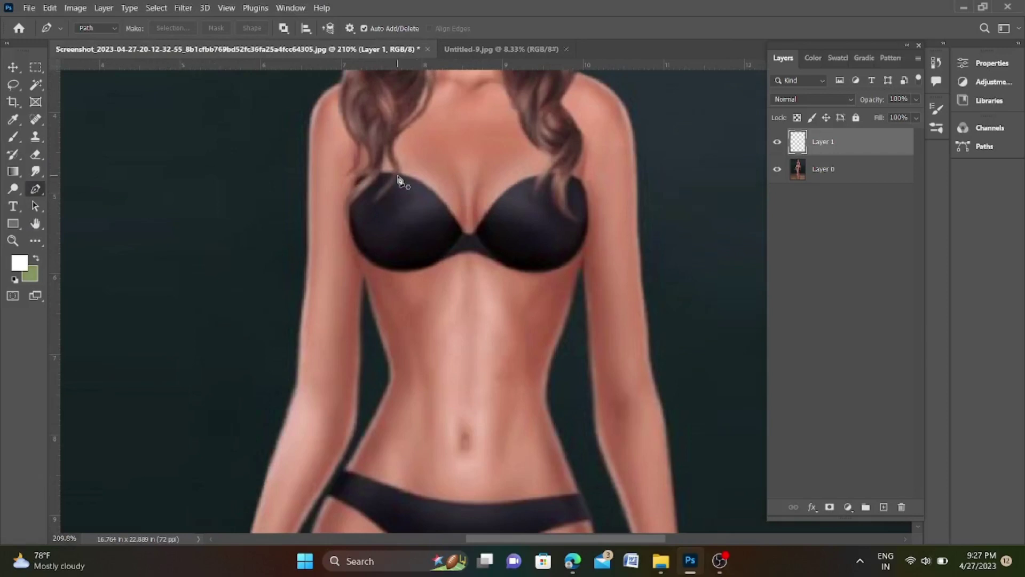
left_click(358, 174)
left_click_drag(409, 177, 423, 182)
scroll(465, 231, "up", 4)
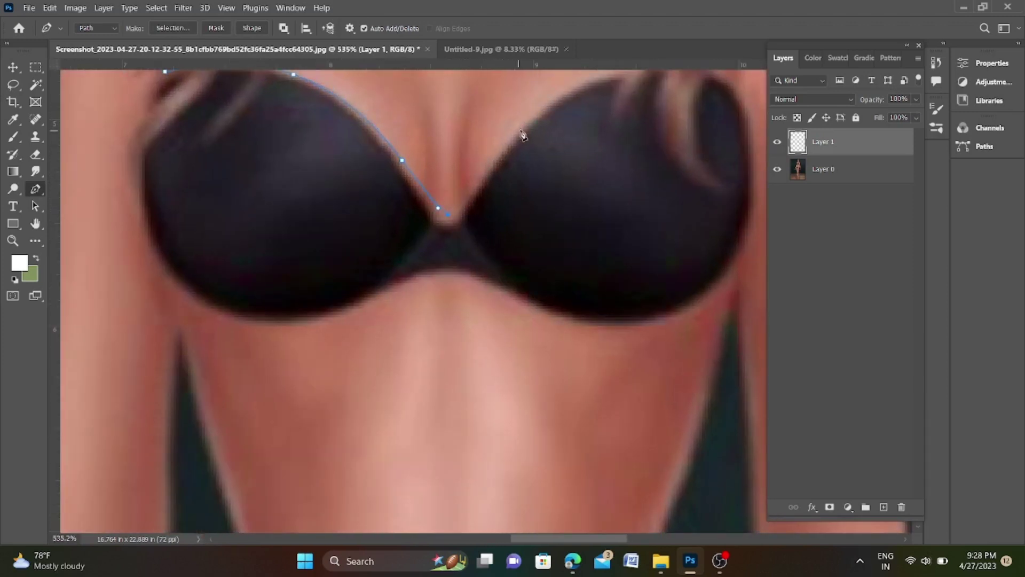
left_click_drag(530, 114, 553, 98)
scroll(554, 98, "down", 5)
scroll(533, 106, "up", 1)
scroll(523, 112, "up", 1)
scroll(509, 118, "up", 1)
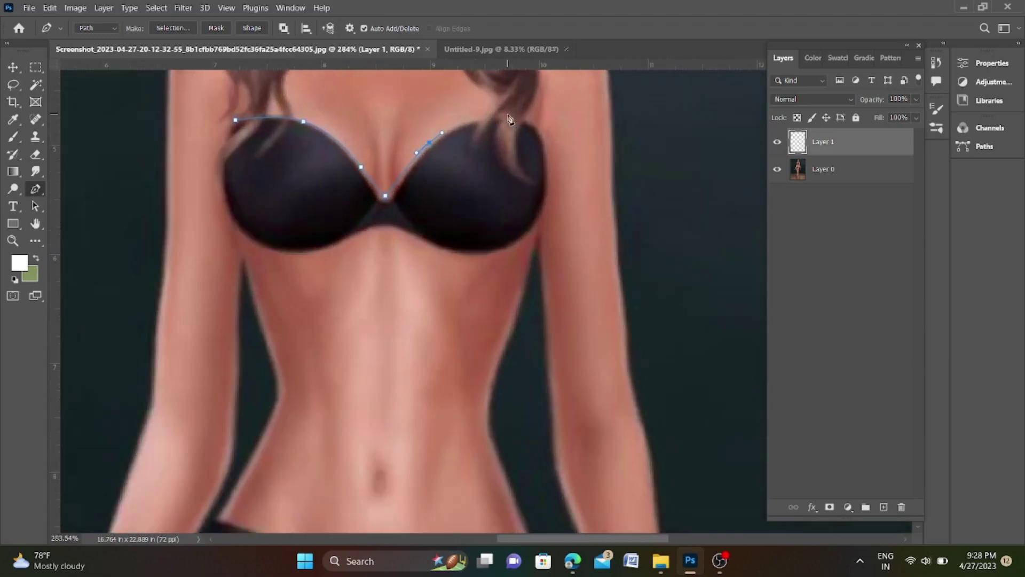
left_click_drag(508, 115, 517, 116)
left_click_drag(547, 156, 551, 189)
Continue the path down the right side of the torso to the waist.
left_click(539, 244)
scroll(534, 267, "down", 4)
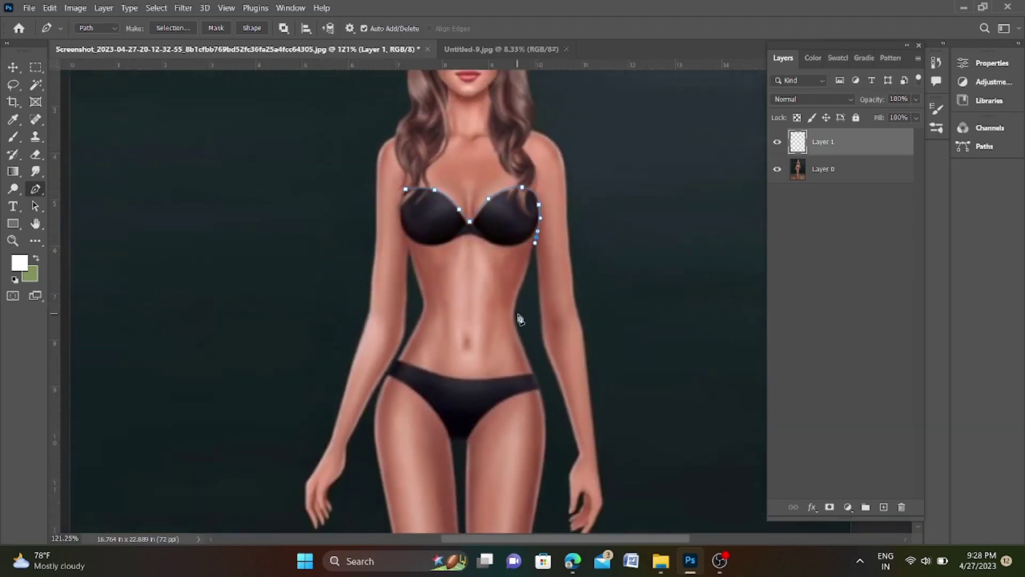
scroll(526, 294, "up", 1)
scroll(526, 294, "up", 2)
left_click_drag(527, 273, 515, 302)
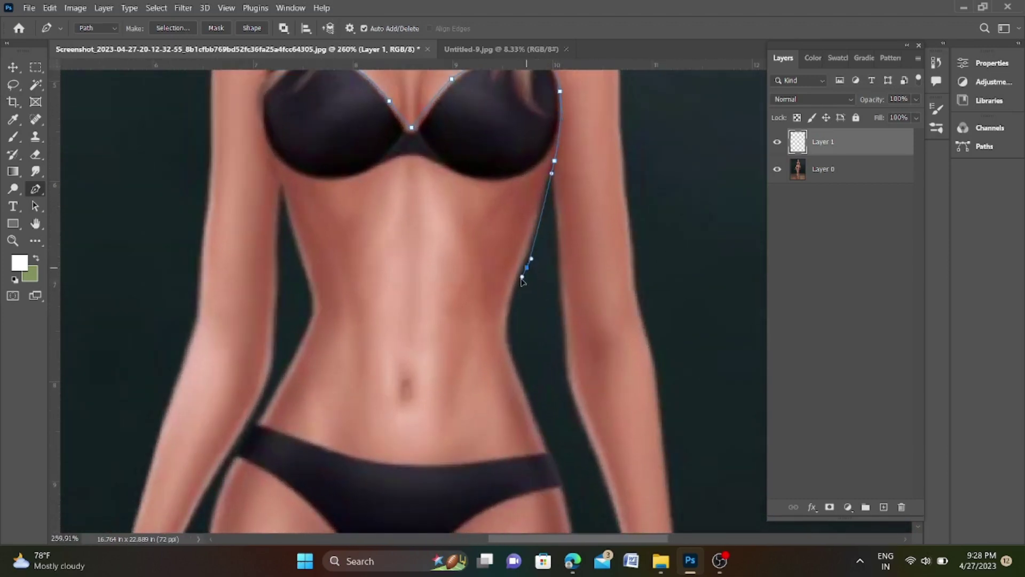
scroll(515, 320, "down", 3)
scroll(515, 331, "up", 2)
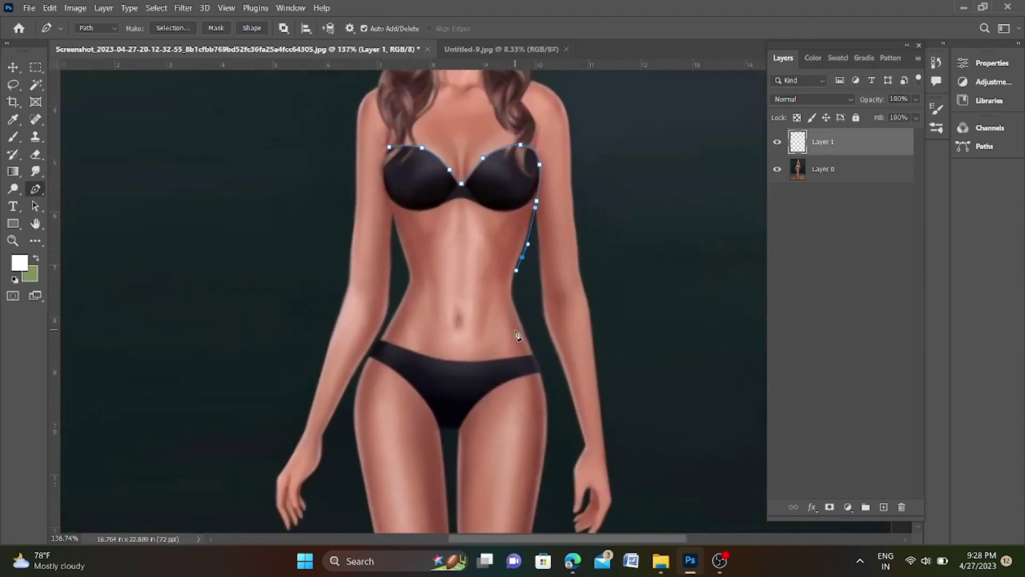
scroll(516, 329, "up", 2)
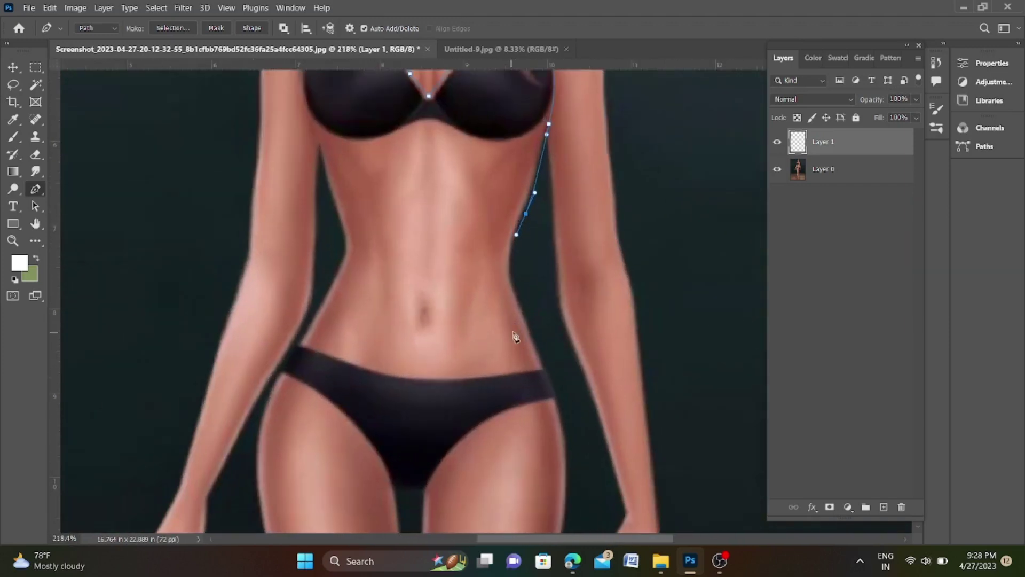
left_click(514, 264)
left_click(518, 291)
scroll(518, 294, "down", 3)
scroll(521, 321, "down", 1)
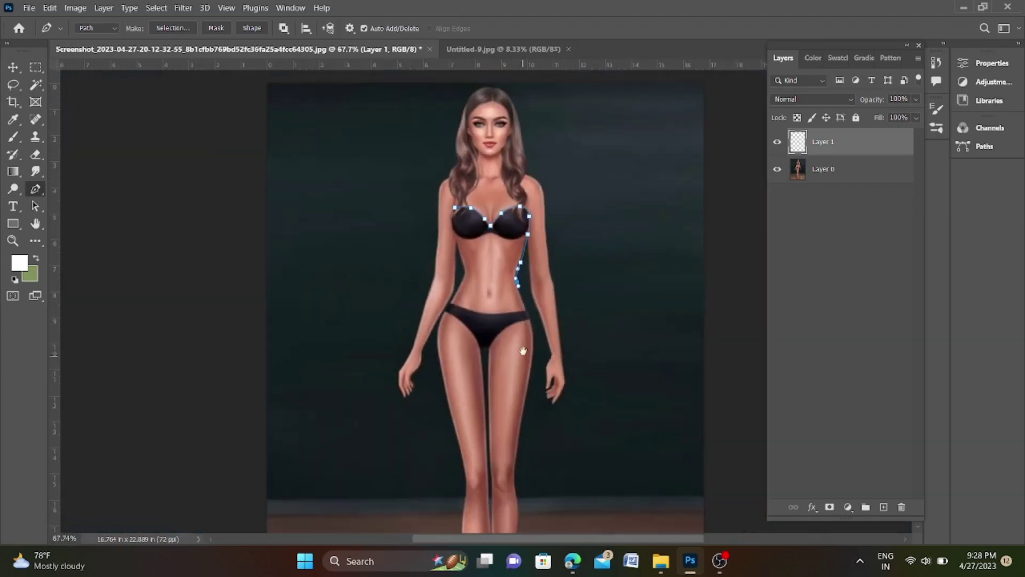
left_click_drag(522, 351, 469, 240)
scroll(477, 252, "up", 1)
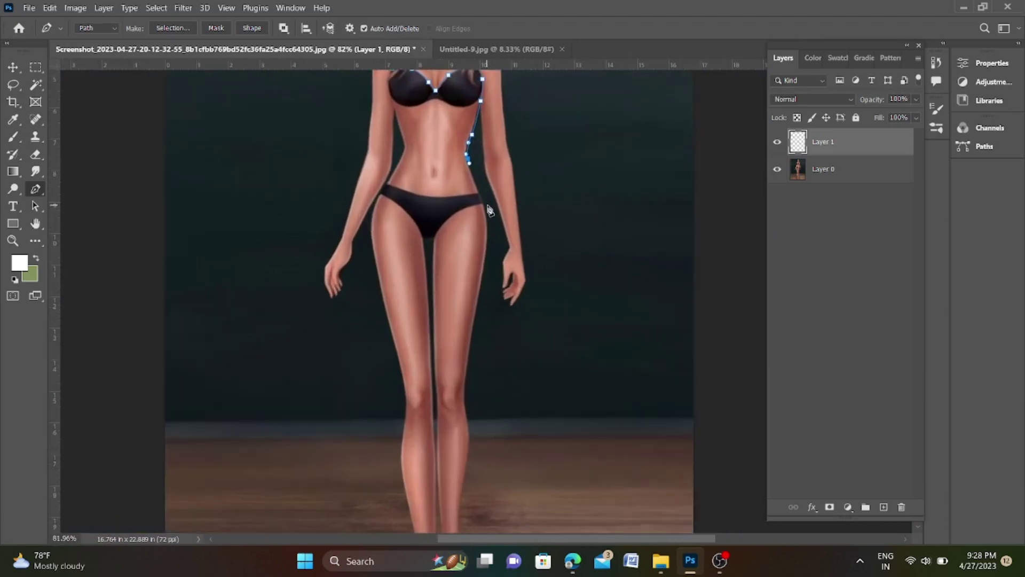
Extend the path over the right hip and thigh toward the hemline, redoing misplaced points.
left_click_drag(488, 206, 491, 214)
left_click_drag(496, 349, 493, 402)
key("ctrl+z")
scroll(464, 395, "up", 3)
left_click_drag(483, 351, 479, 397)
key("ctrl+z")
scroll(508, 176, "up", 2)
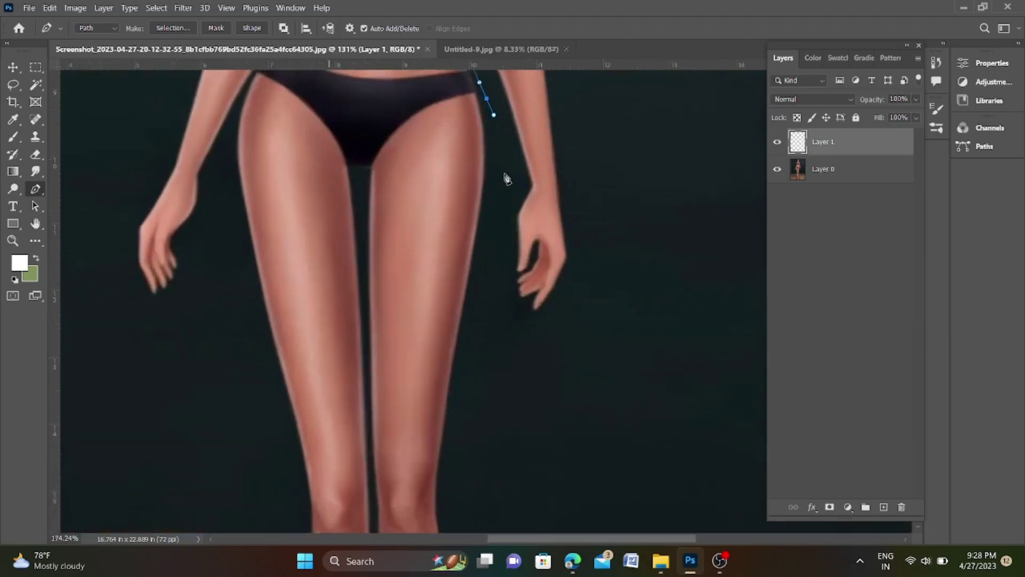
left_click_drag(493, 211, 490, 262)
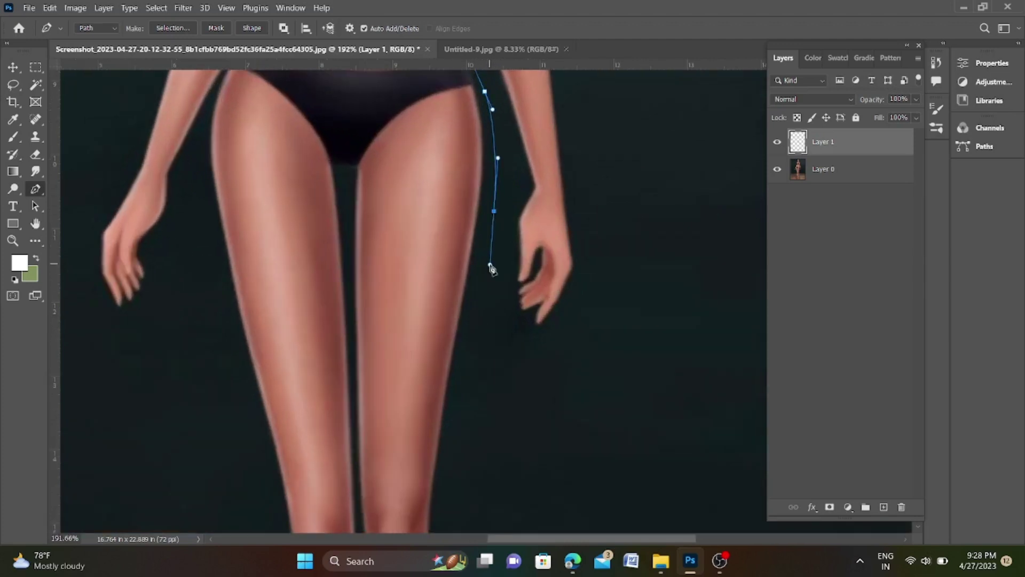
scroll(491, 268, "down", 3)
left_click(478, 371)
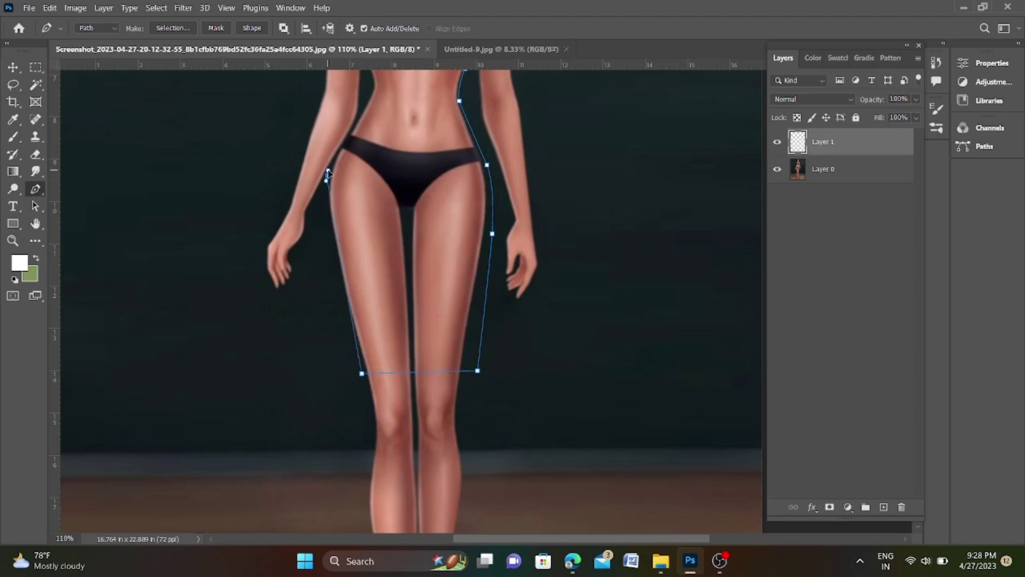
Curve the path up the left thigh, waist and side under the bust to close the dress outline.
left_click_drag(326, 175, 339, 147)
scroll(340, 148, "down", 3)
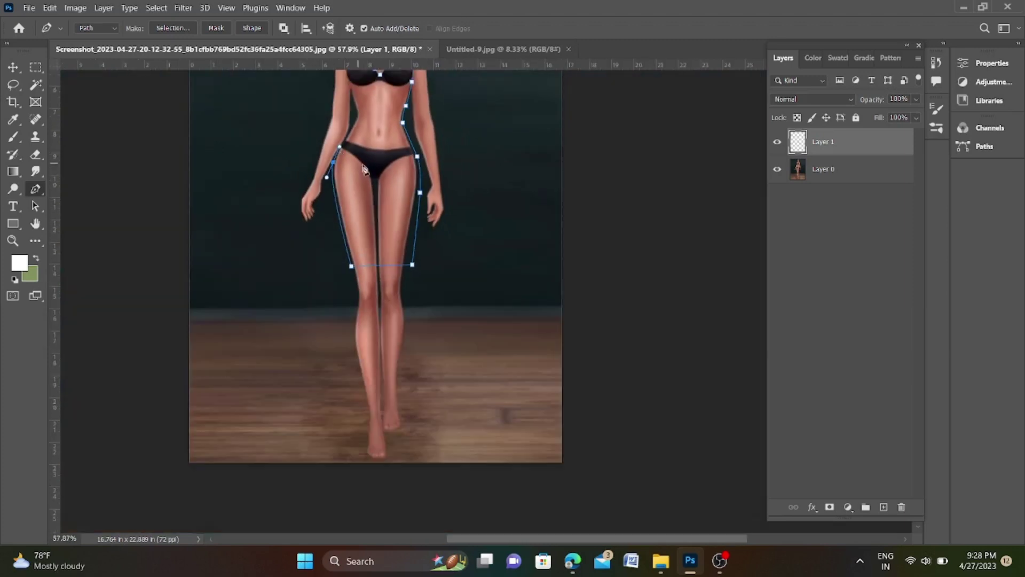
scroll(342, 160, "up", 2)
scroll(344, 176, "up", 3)
scroll(349, 196, "up", 2)
scroll(348, 196, "up", 1)
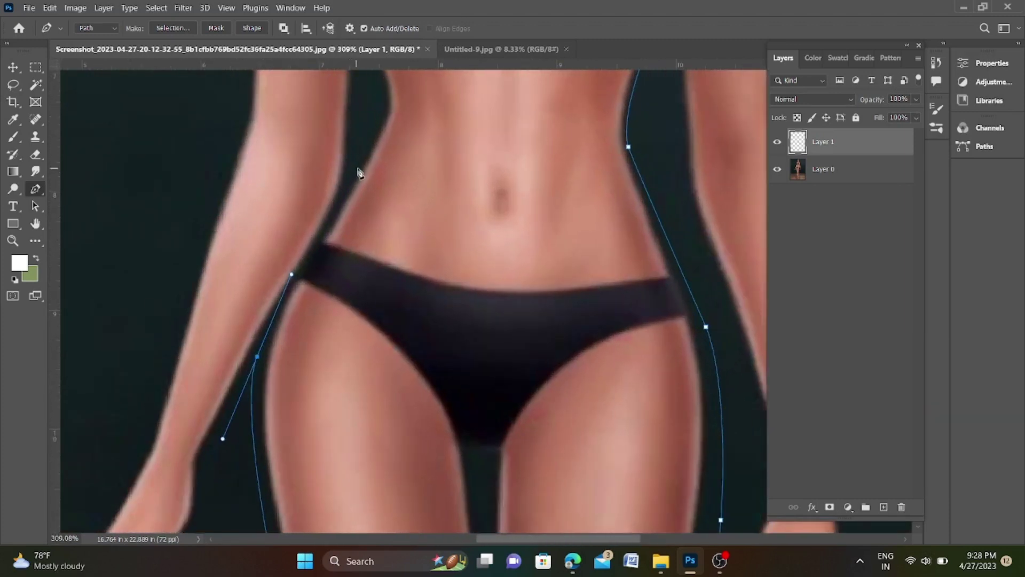
left_click_drag(357, 167, 378, 135)
scroll(378, 137, "down", 3)
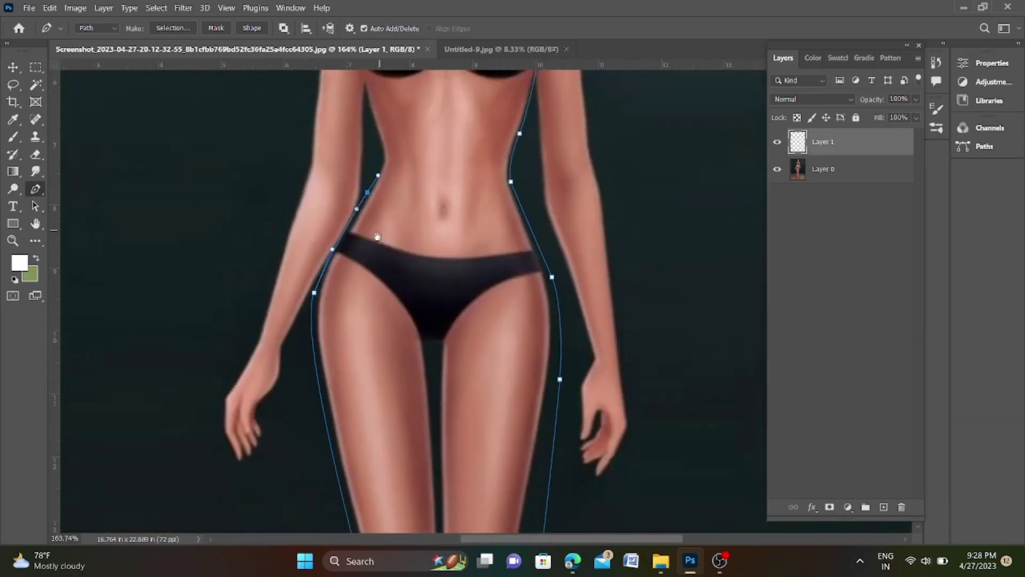
scroll(368, 200, "up", 2)
left_click_drag(369, 204, 363, 190)
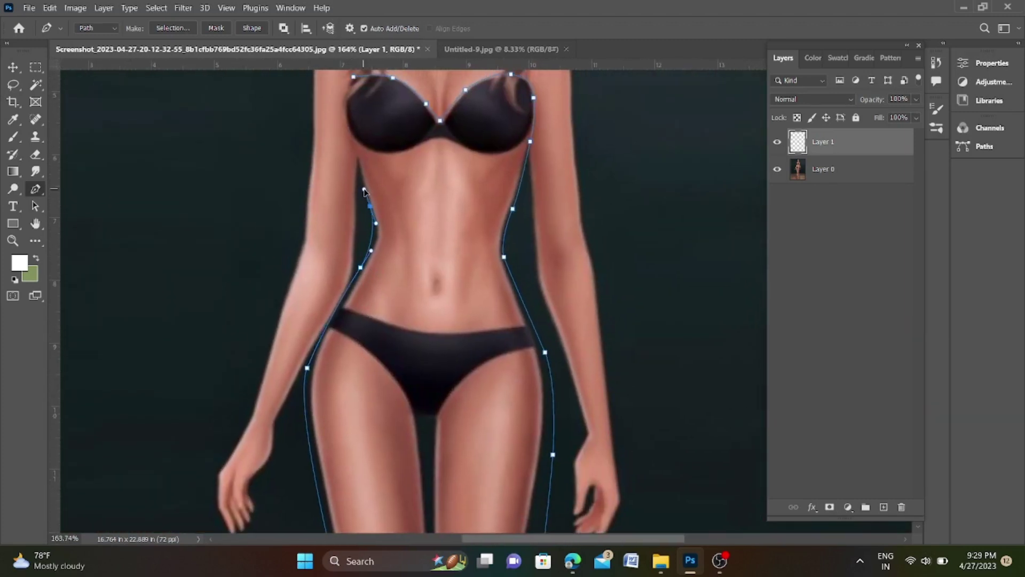
scroll(363, 187, "up", 2)
scroll(358, 160, "up", 1)
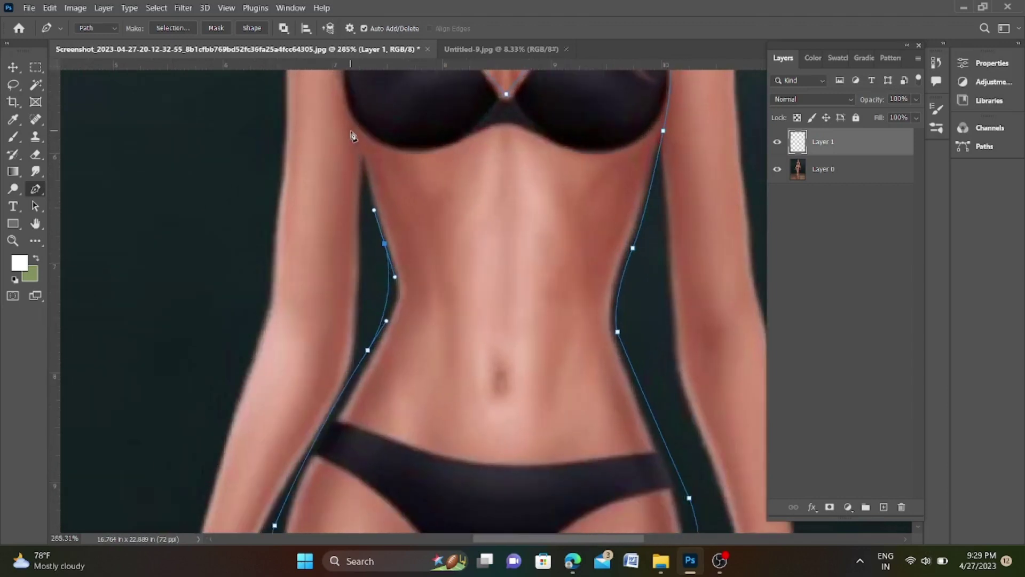
left_click_drag(349, 122, 343, 104)
scroll(346, 115, "down", 3)
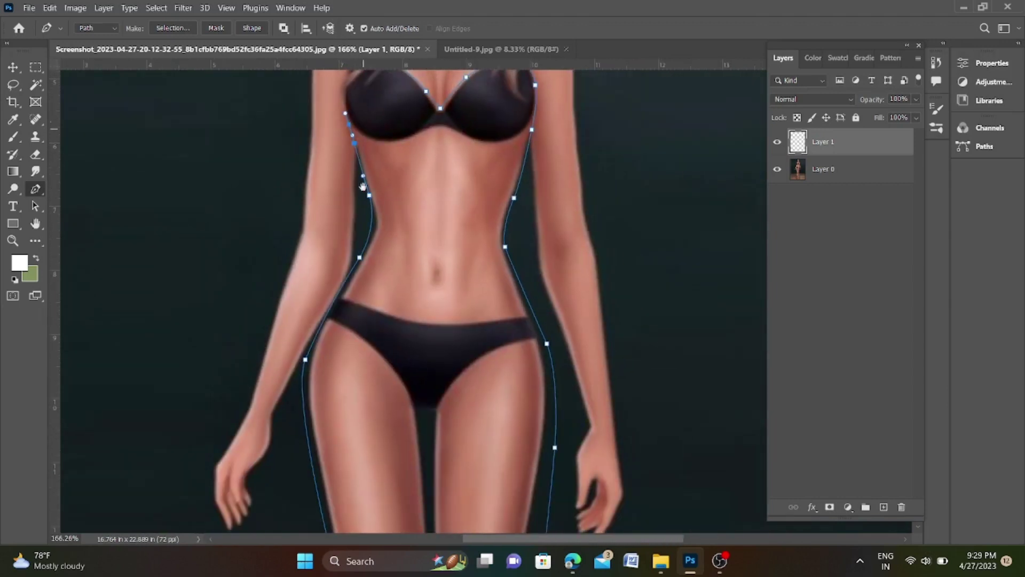
scroll(347, 134, "up", 2)
scroll(347, 155, "up", 3)
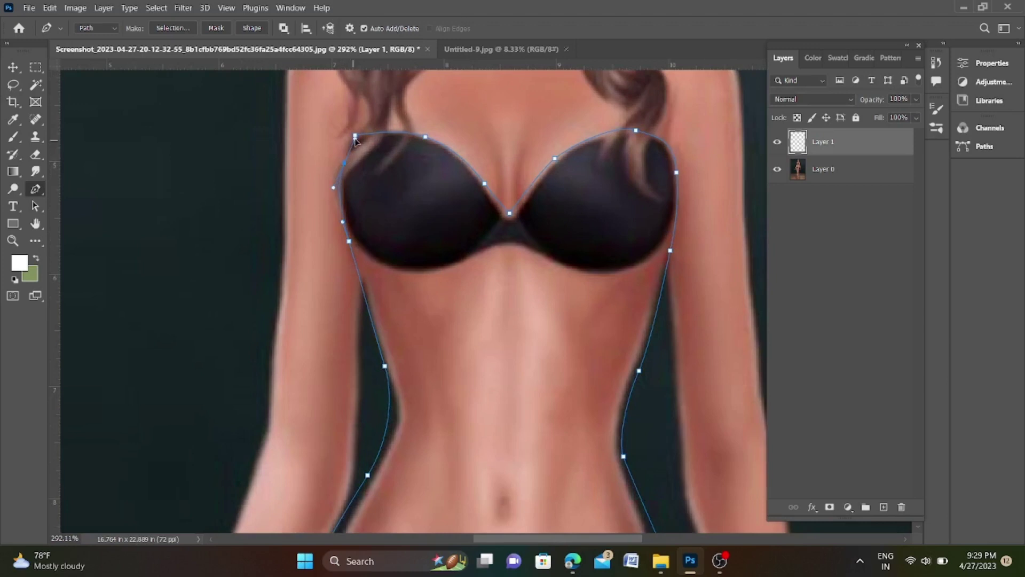
scroll(374, 155, "down", 3)
scroll(406, 176, "down", 3)
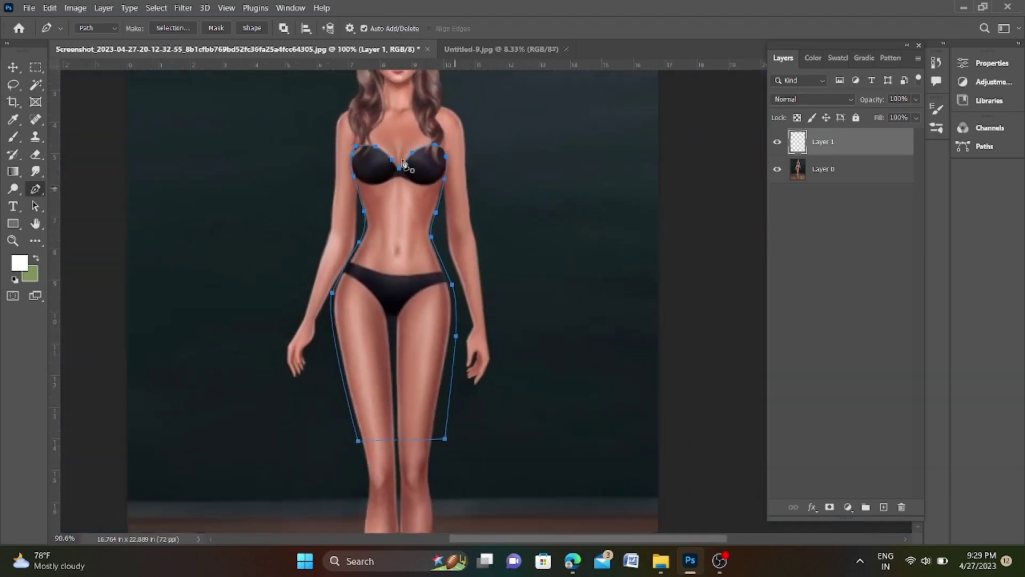
scroll(438, 195, "down", 2)
Fill the dress outline with solid white on Layer 1 and deselect.
key("ctrl+Return")
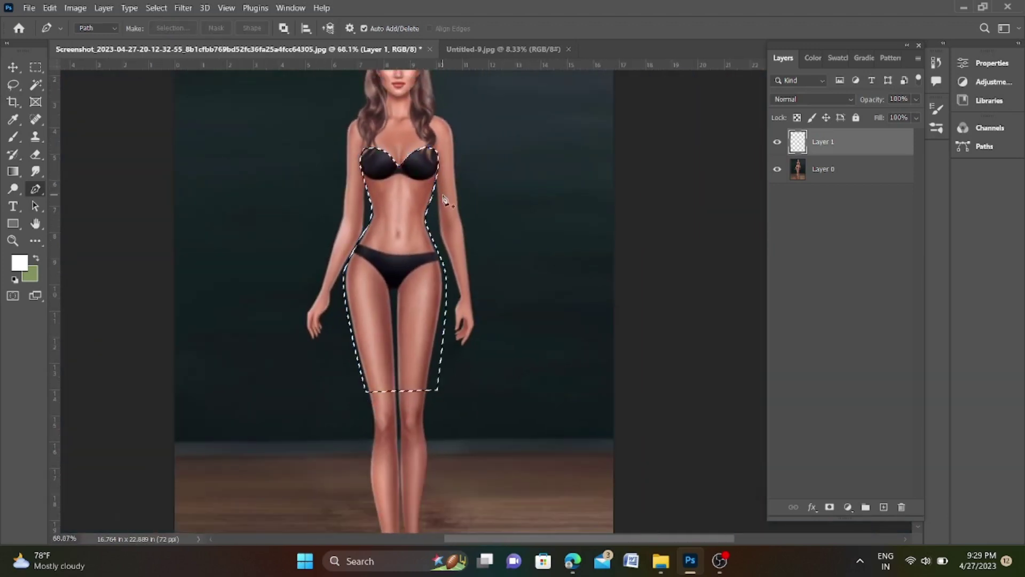
scroll(441, 199, "down", 1)
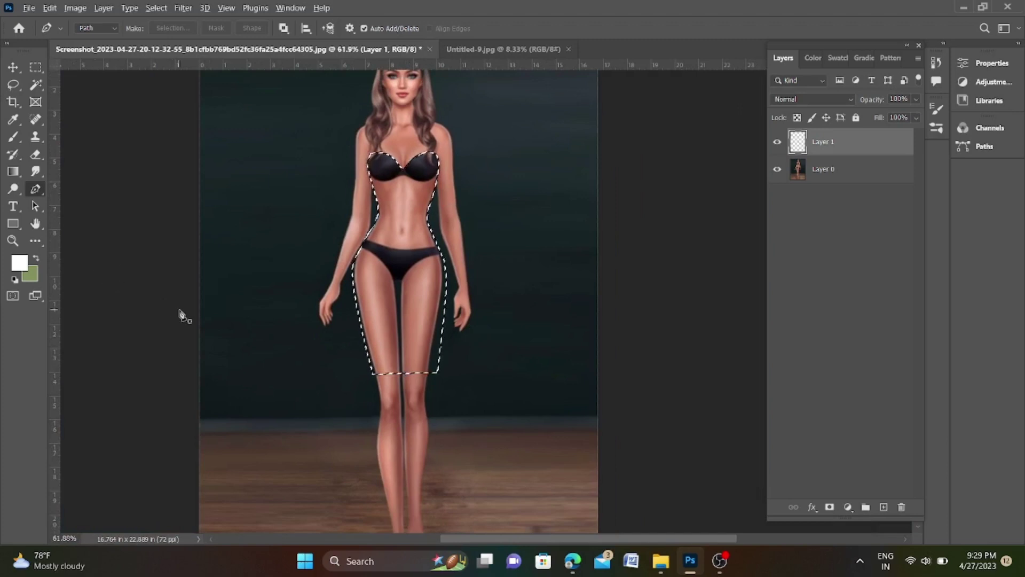
key("alt+BackSpace")
key("ctrl+d")
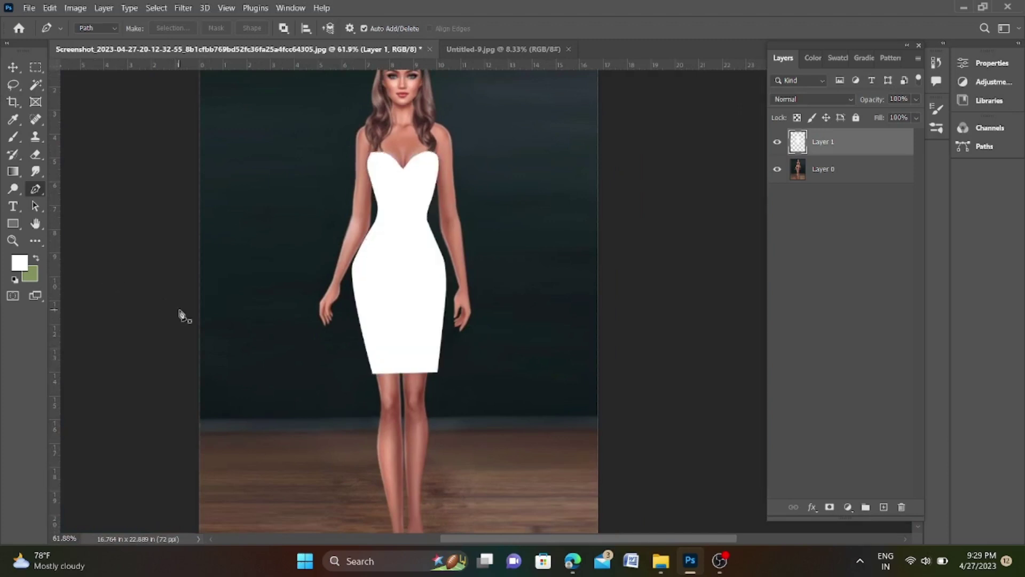
scroll(361, 290, "up", 1)
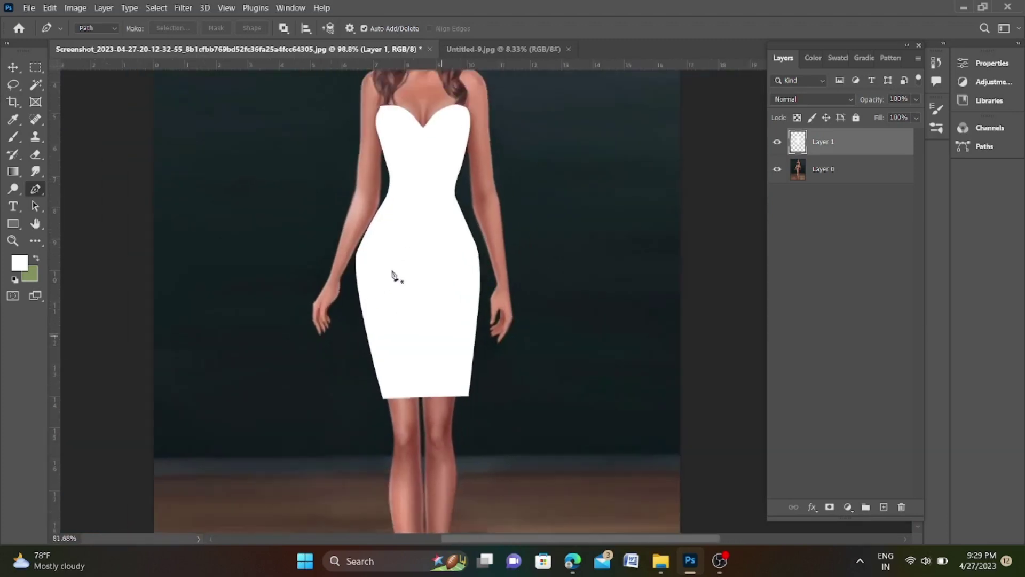
scroll(393, 275, "down", 2)
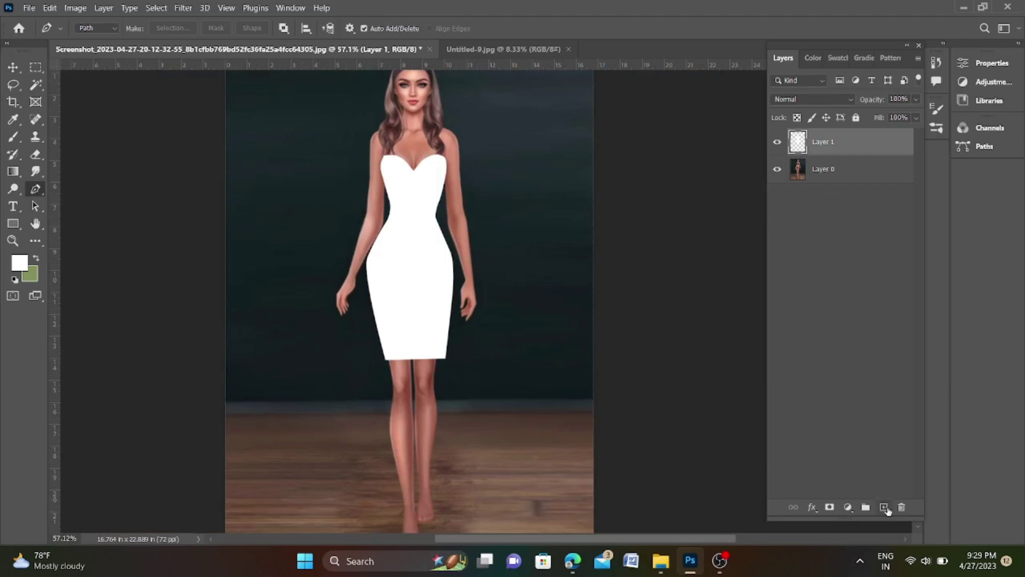
Add an empty Layer 2 above the white dress layer.
left_click(884, 507)
scroll(492, 267, "down", 2)
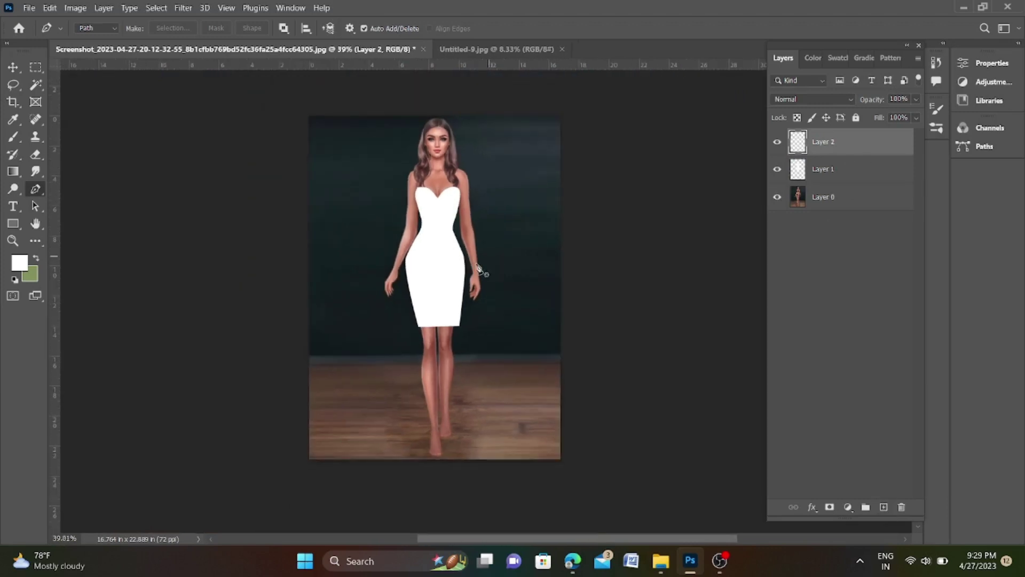
scroll(415, 355, "up", 1)
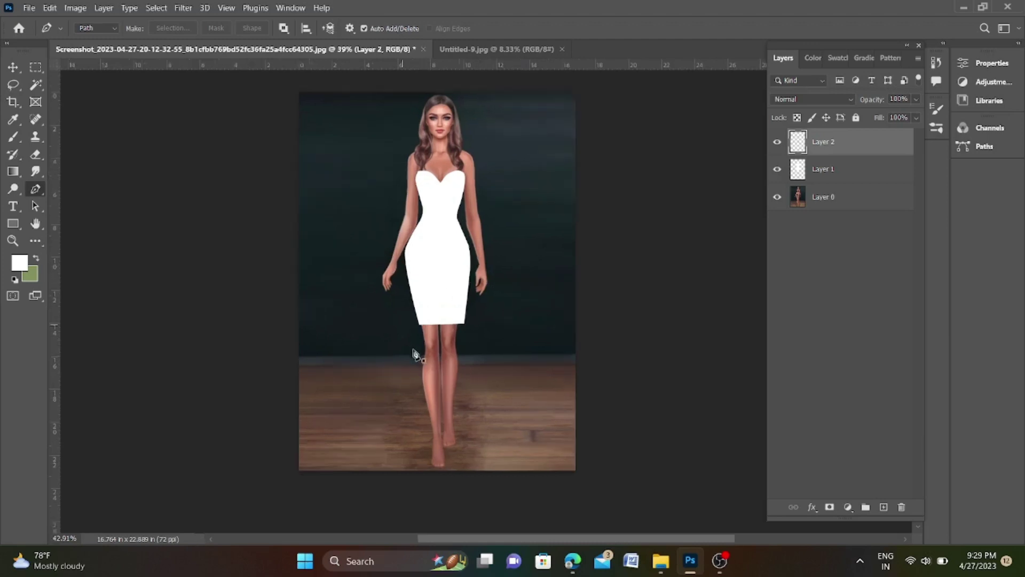
scroll(415, 355, "up", 10)
scroll(426, 337, "up", 1)
scroll(492, 321, "up", 1)
scroll(485, 247, "up", 1)
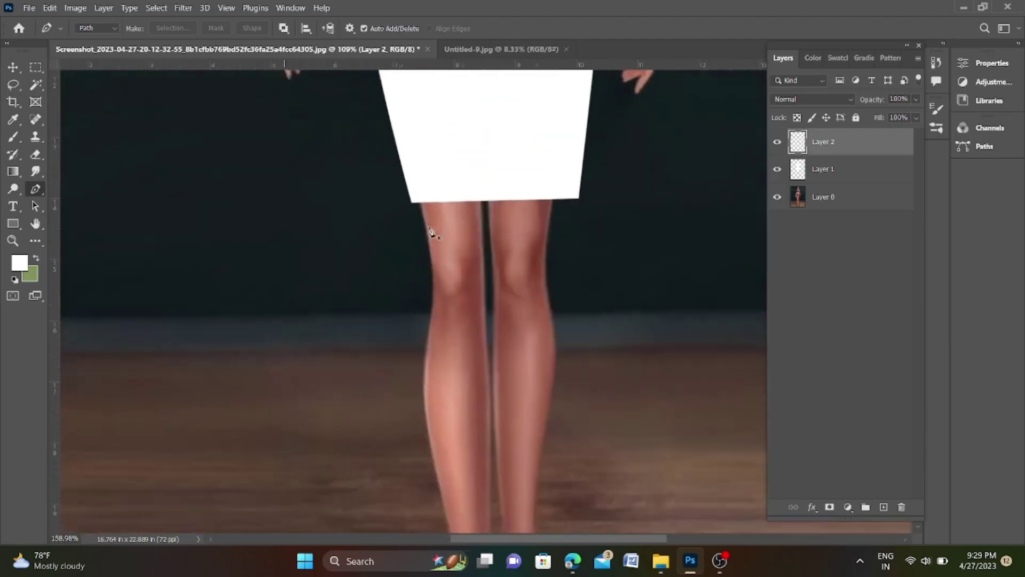
scroll(432, 230, "up", 2)
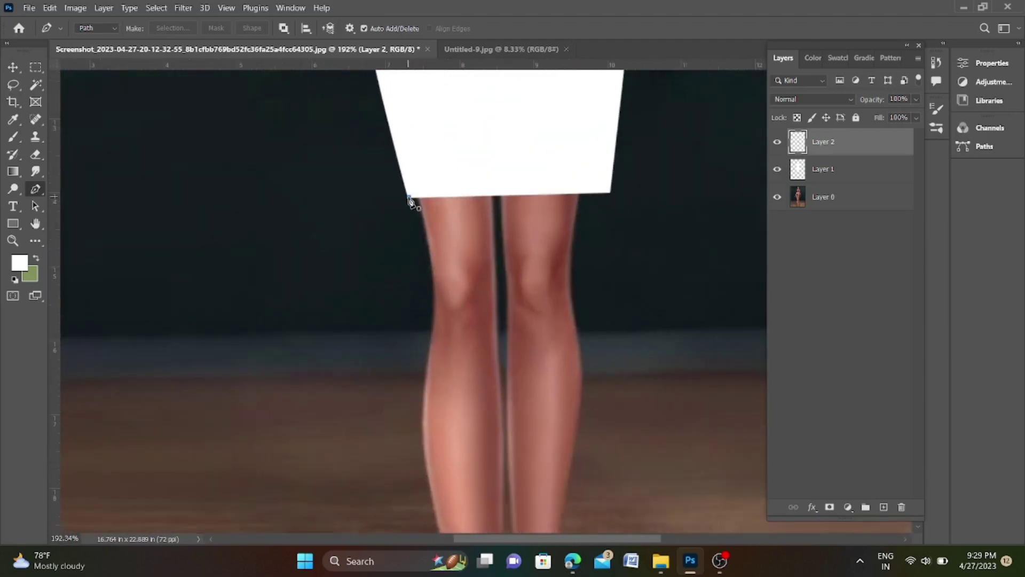
Draw the flounce path from the hem's left corner down and across below the knees.
left_click(409, 197)
mouse_move(375, 331)
left_mouse_down()
mouse_move(361, 386)
mouse_move(366, 429)
mouse_move(416, 427)
left_mouse_up()
key("ctrl+z")
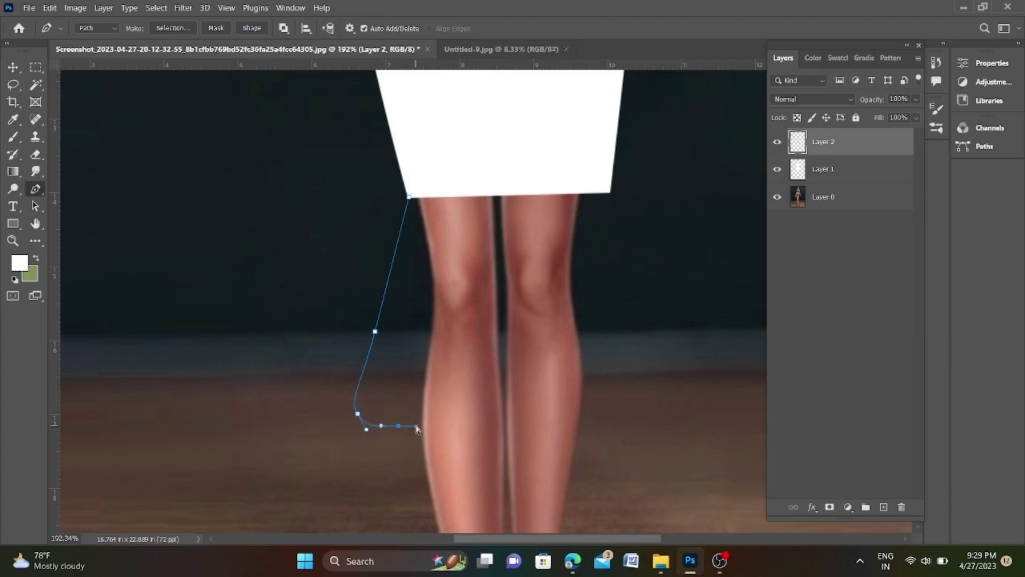
key("ctrl+z")
key("ctrl+z")
mouse_move(349, 429)
left_mouse_down()
mouse_move(345, 438)
mouse_move(378, 446)
left_mouse_up()
left_click_drag(513, 446, 526, 452)
mouse_move(611, 440)
left_mouse_down()
mouse_move(702, 442)
mouse_move(727, 425)
mouse_move(689, 426)
left_mouse_up()
key("ctrl+z")
key("ctrl+z")
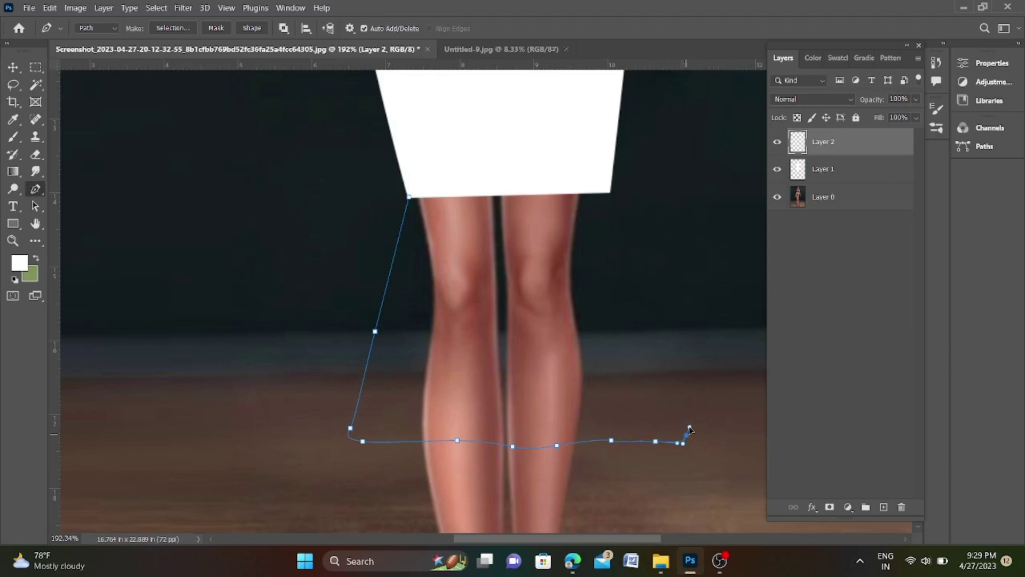
key("ctrl+z")
key("ctrl+z")
key("ctrl+z")
Finish the flounce path up the right side and close it across the dress hem.
left_click_drag(663, 440, 672, 442)
left_click_drag(651, 368, 647, 354)
left_click_drag(613, 210, 610, 201)
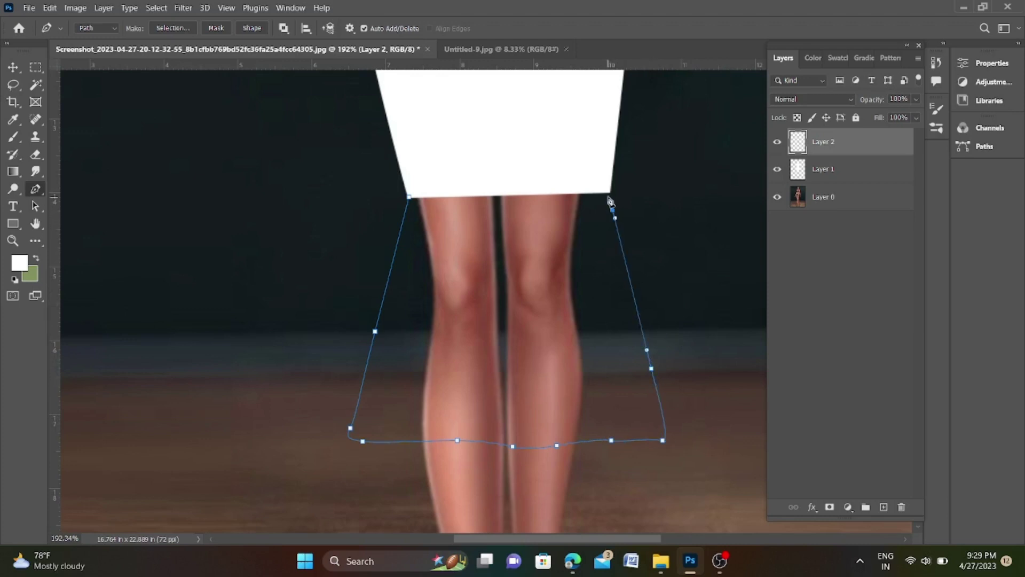
left_click(610, 193)
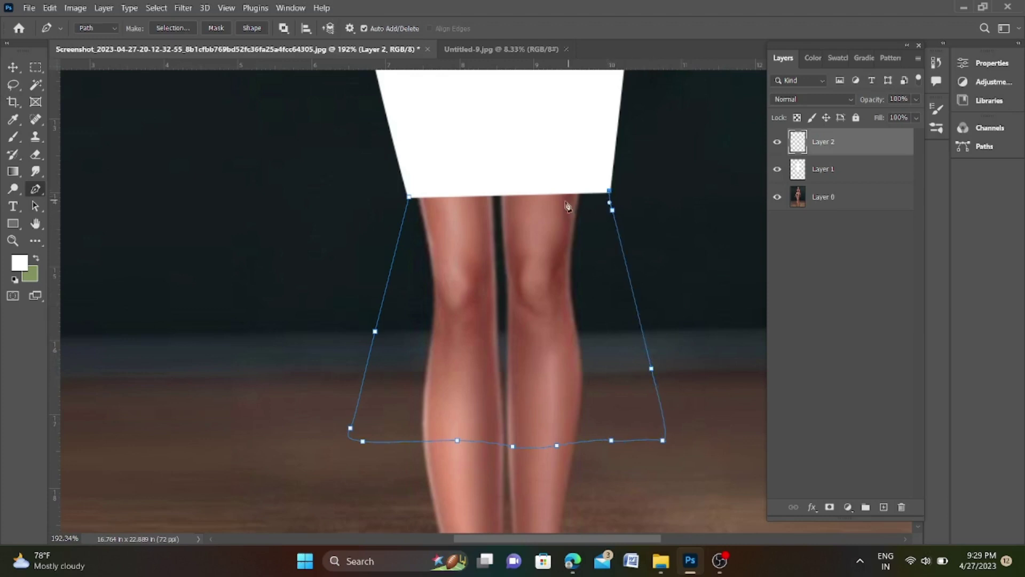
left_click(409, 196)
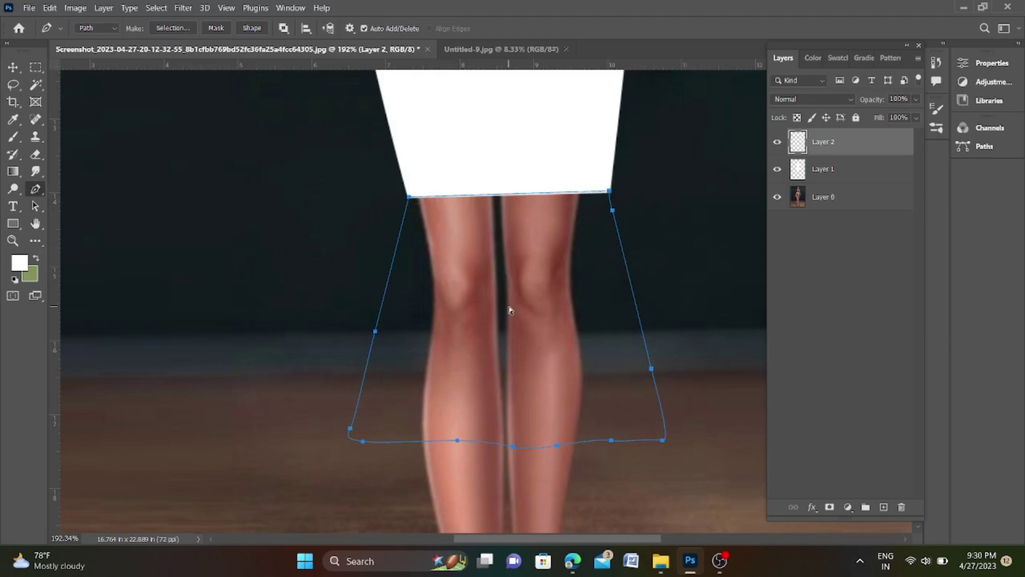
Fill the flounce with sage green background colour, then switch to the Untitled-9.jpg flower document.
key("ctrl+Return")
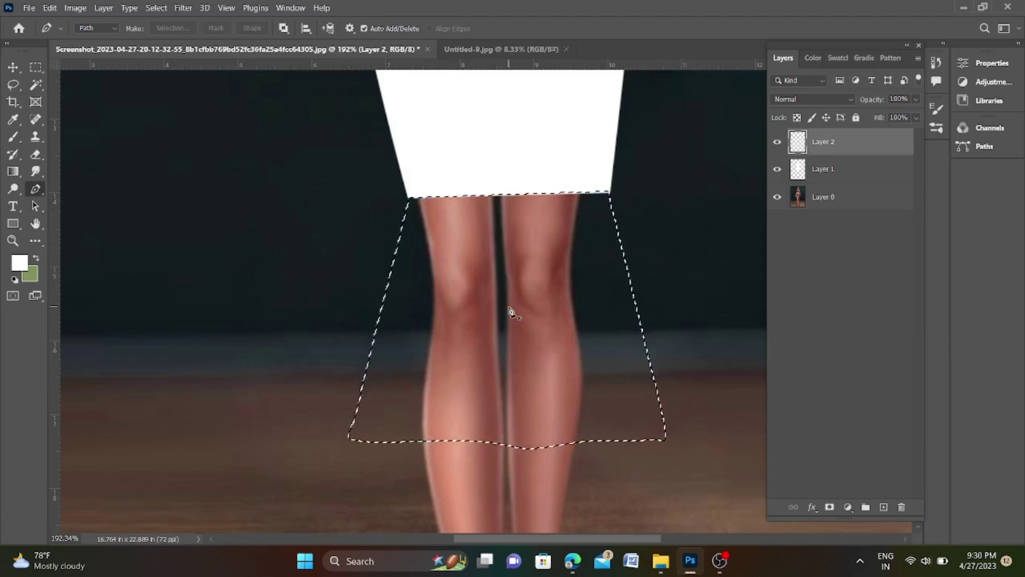
key("ctrl+BackSpace")
key("ctrl+d")
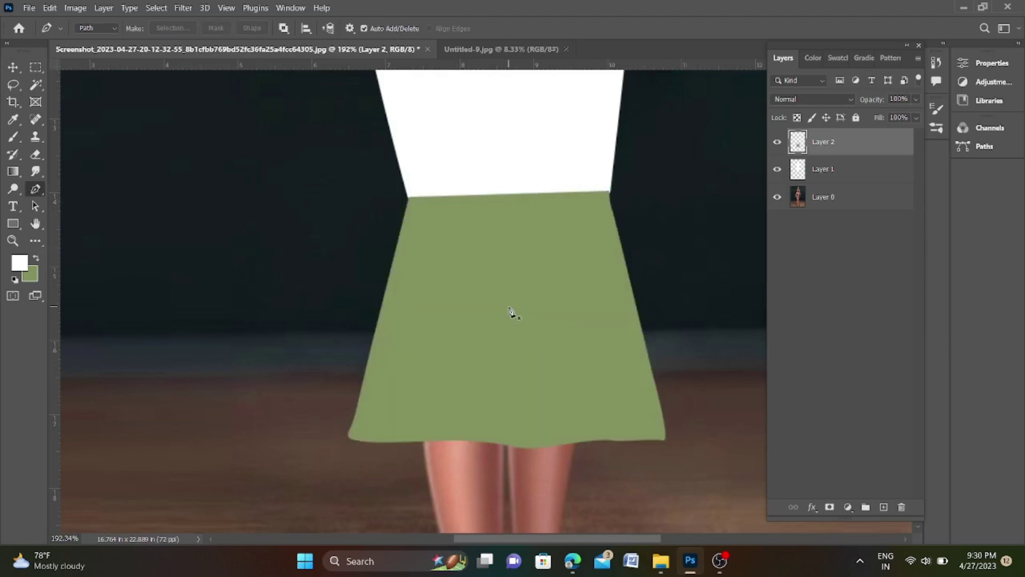
scroll(512, 314, "down", 3)
scroll(512, 320, "down", 3)
scroll(523, 320, "down", 3)
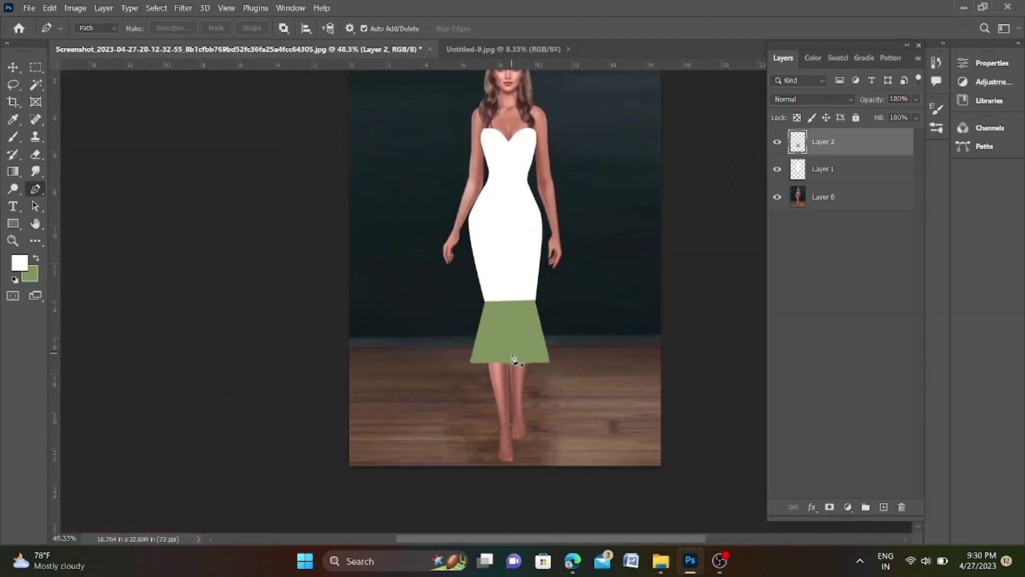
scroll(574, 211, "up", 2)
scroll(481, 227, "up", 2)
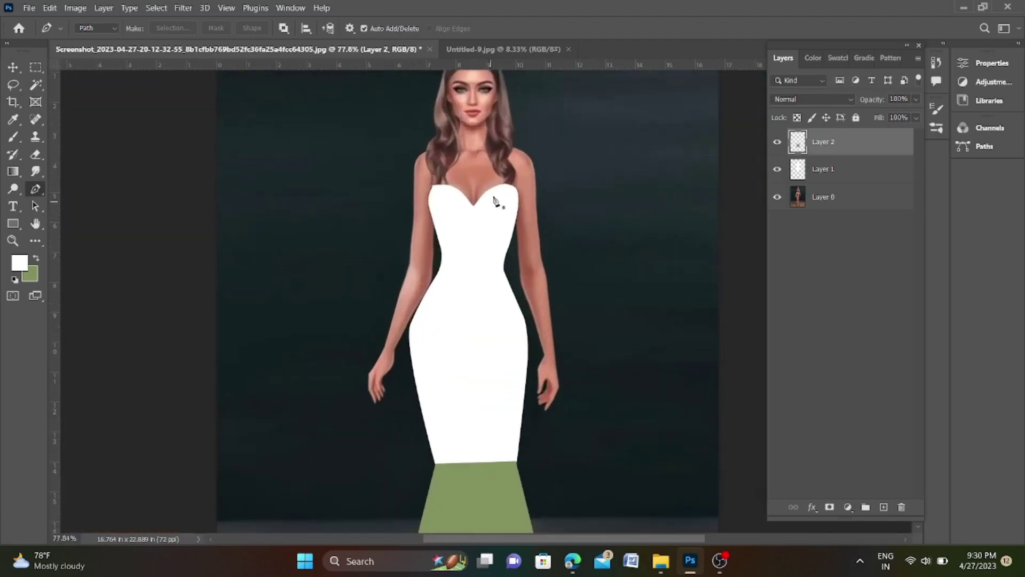
scroll(452, 198, "up", 2)
scroll(419, 187, "down", 2)
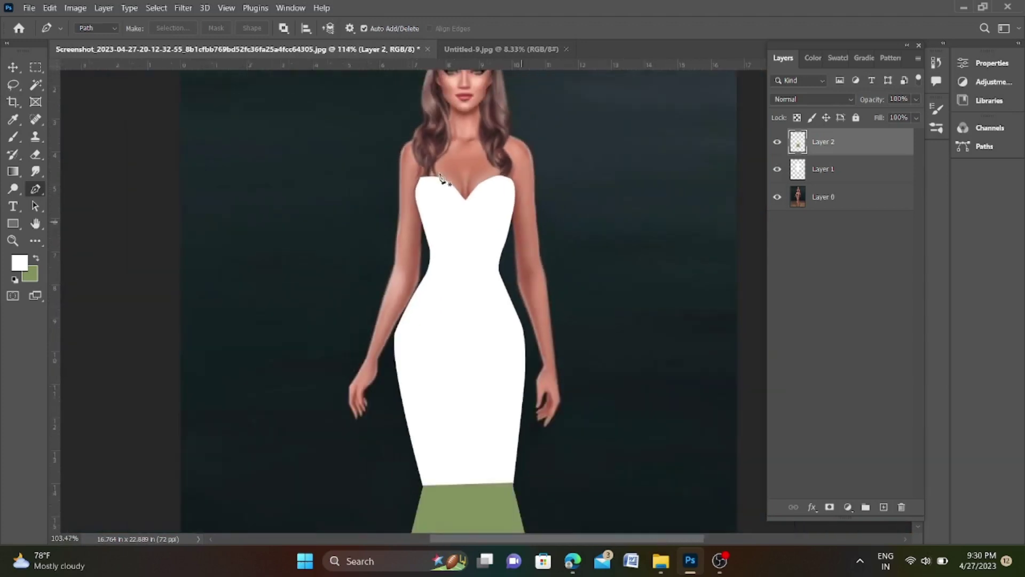
scroll(461, 185, "down", 2)
scroll(417, 229, "up", 1)
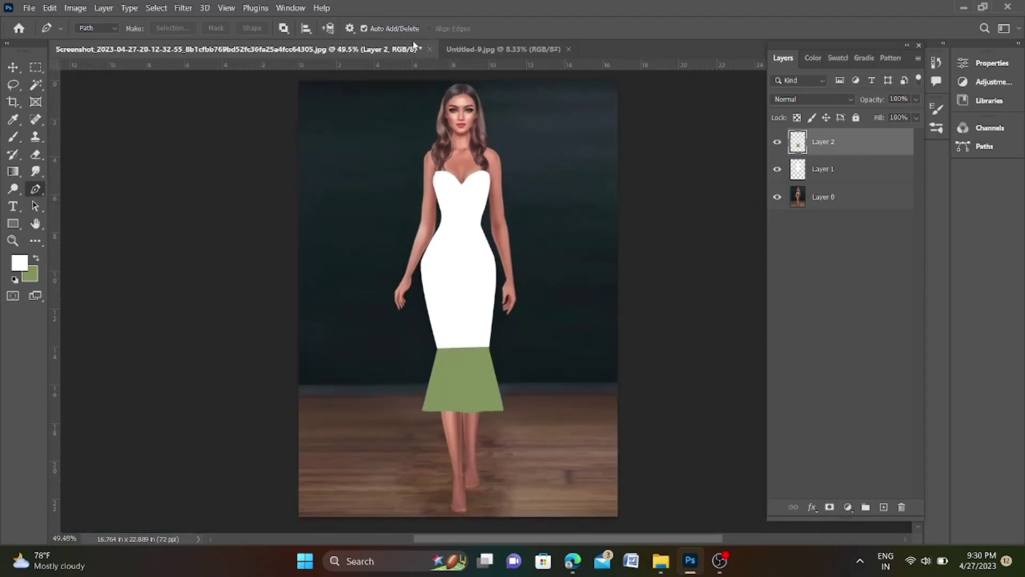
left_click(502, 48)
Unlock the flower image, bring it into the dress document, and place it below Layer 2.
key("v")
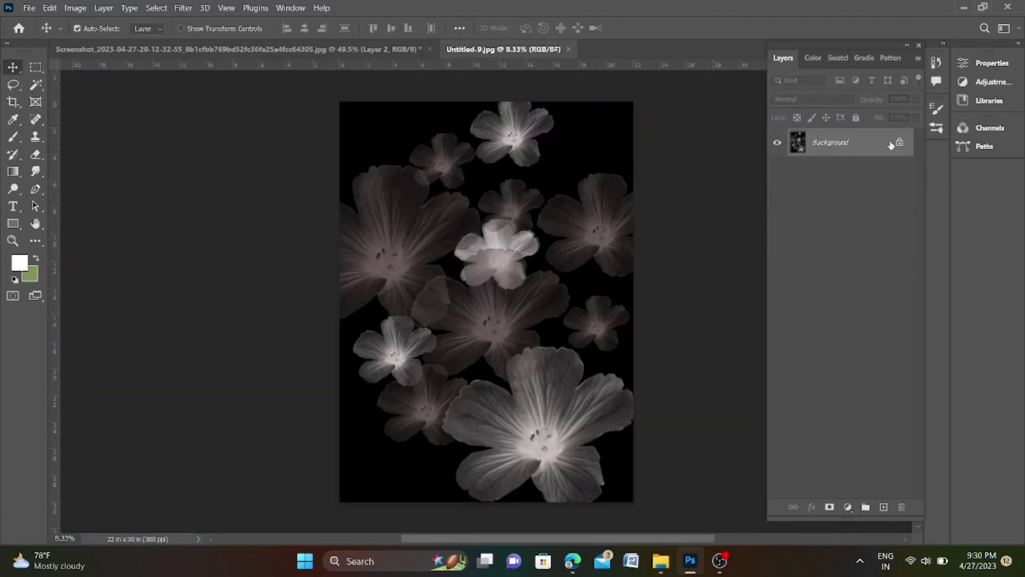
left_click(899, 143)
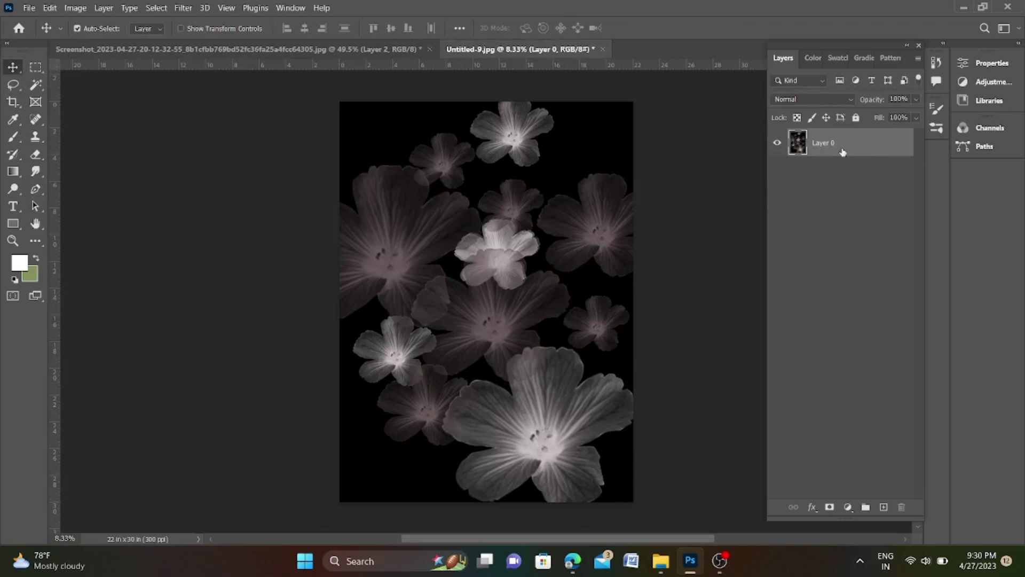
left_click_drag(842, 152, 495, 252)
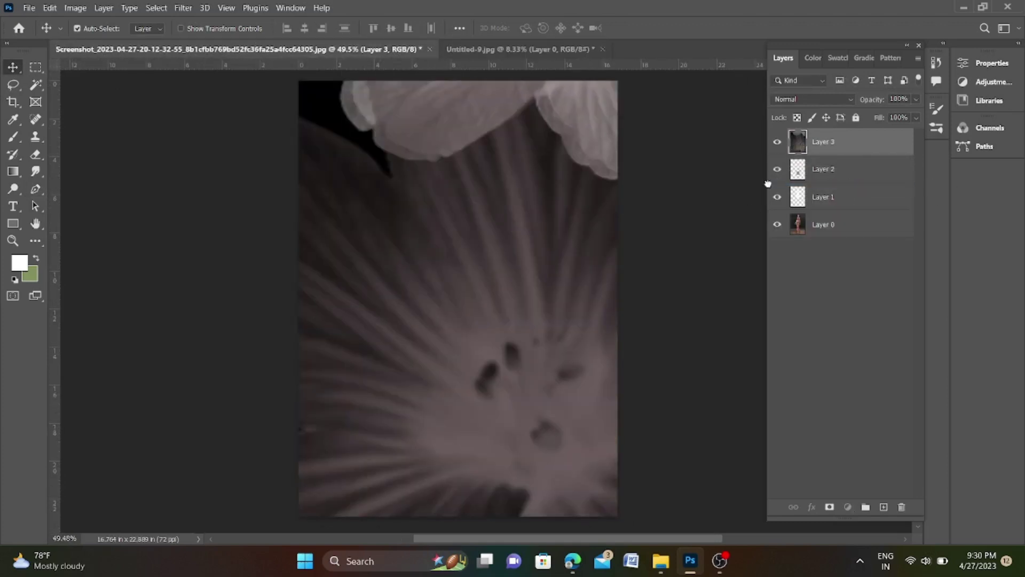
left_click_drag(857, 152, 854, 179)
scroll(448, 189, "down", 2)
scroll(448, 190, "down", 2)
Scale the flower layer down to about 8% and move it onto the model.
key("ctrl+t")
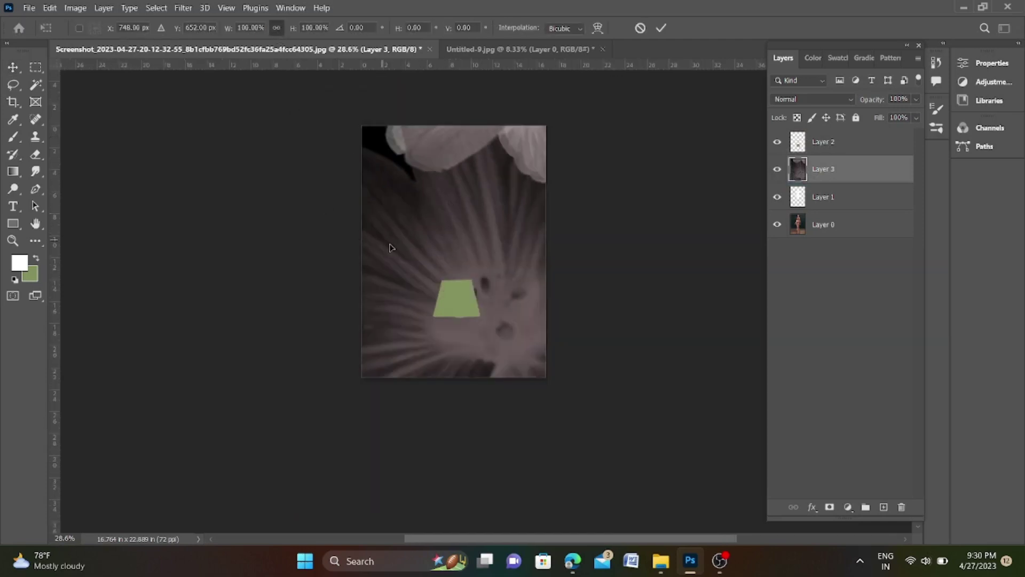
scroll(384, 275, "down", 4)
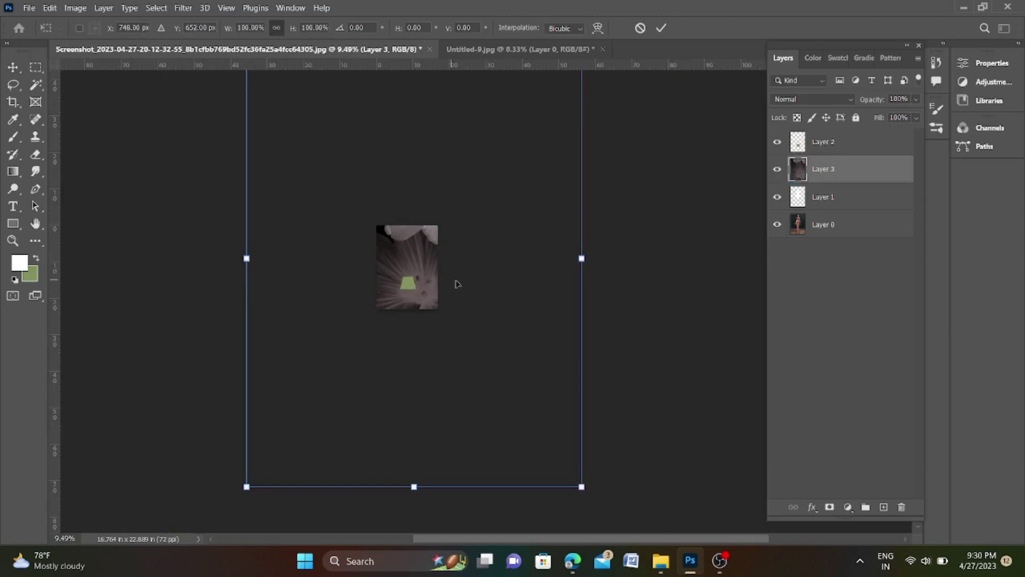
left_click_drag(247, 258, 476, 258)
scroll(437, 302, "up", 2)
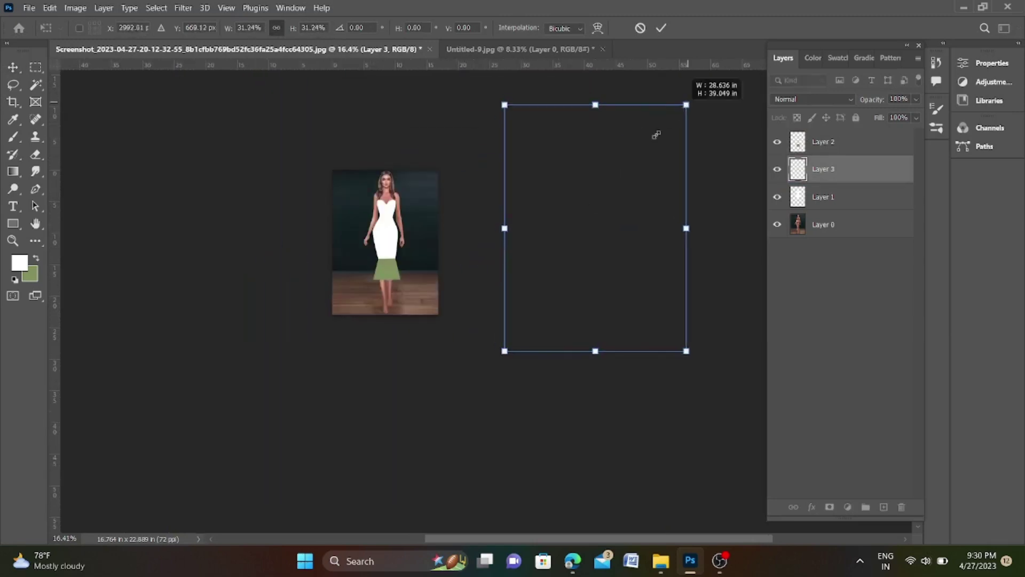
left_click_drag(679, 109, 523, 222)
scroll(523, 290, "up", 2)
left_click_drag(578, 289, 294, 165)
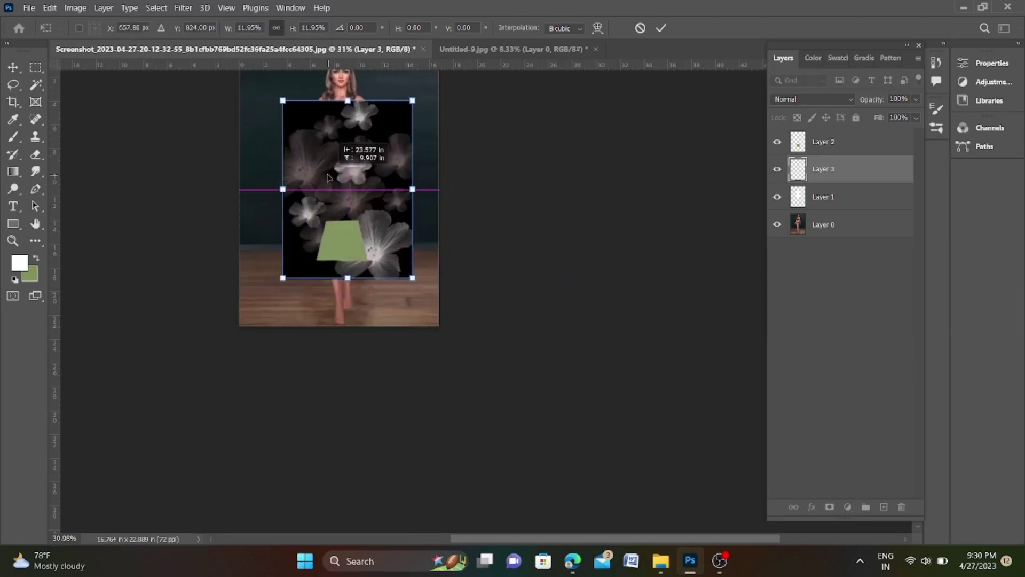
scroll(336, 137, "up", 2)
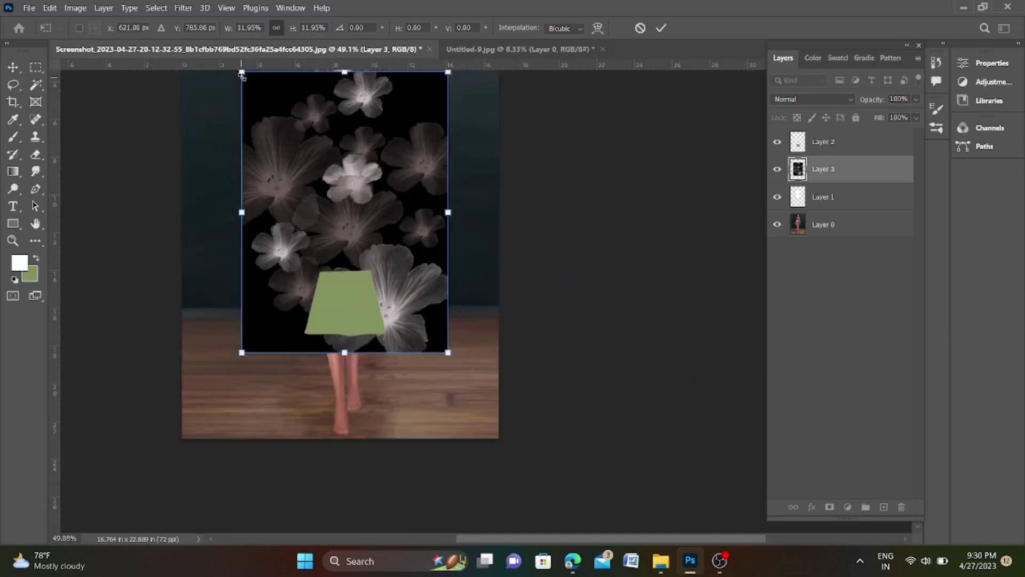
left_click_drag(242, 72, 306, 159)
scroll(348, 186, "up", 3)
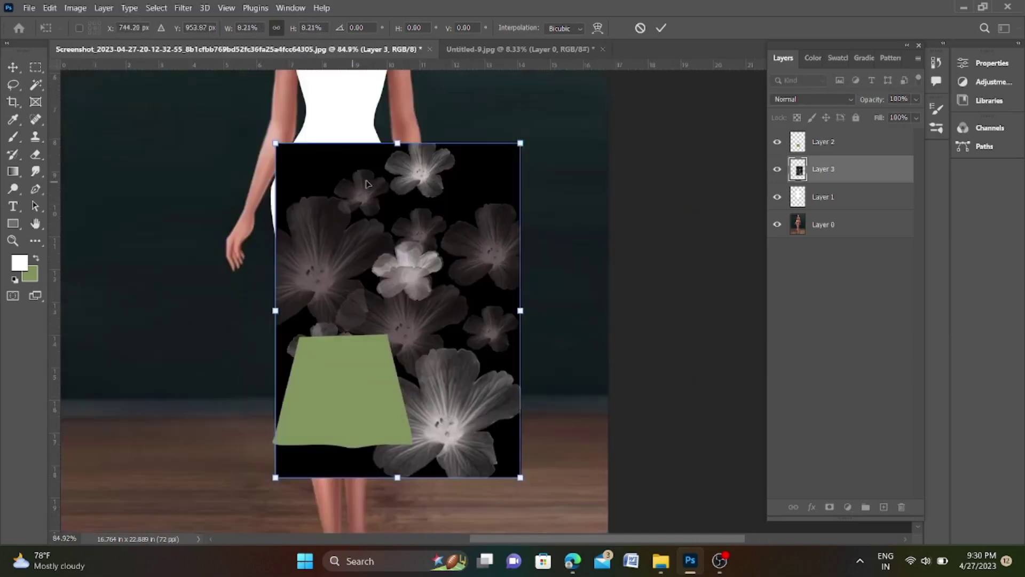
mouse_move(369, 181)
left_mouse_down()
mouse_move(365, 258)
mouse_move(336, 149)
left_mouse_up()
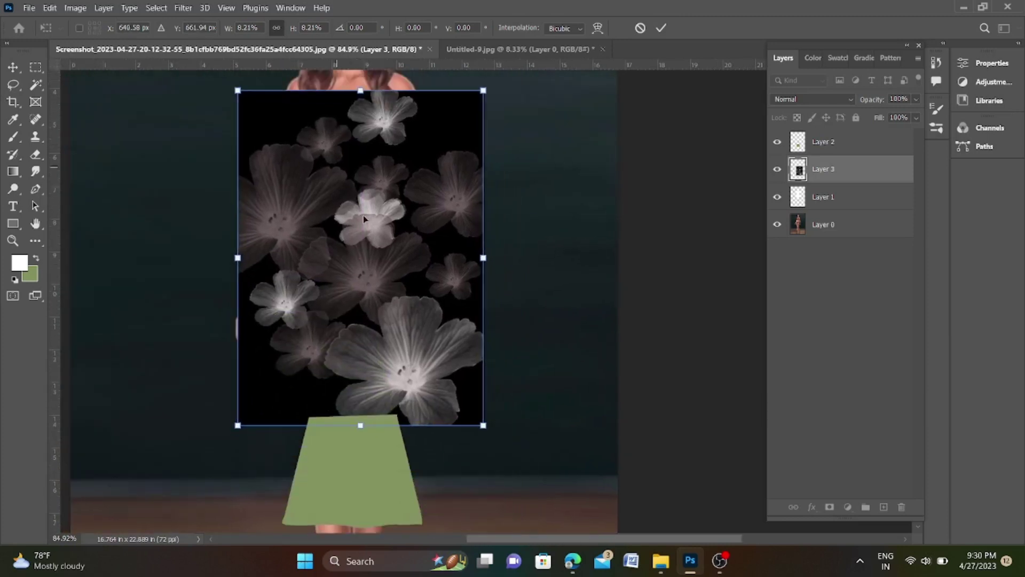
Fit the flowers over the dress bodice, tilted about 30°, and commit the transform.
left_click_drag(235, 89, 344, 236)
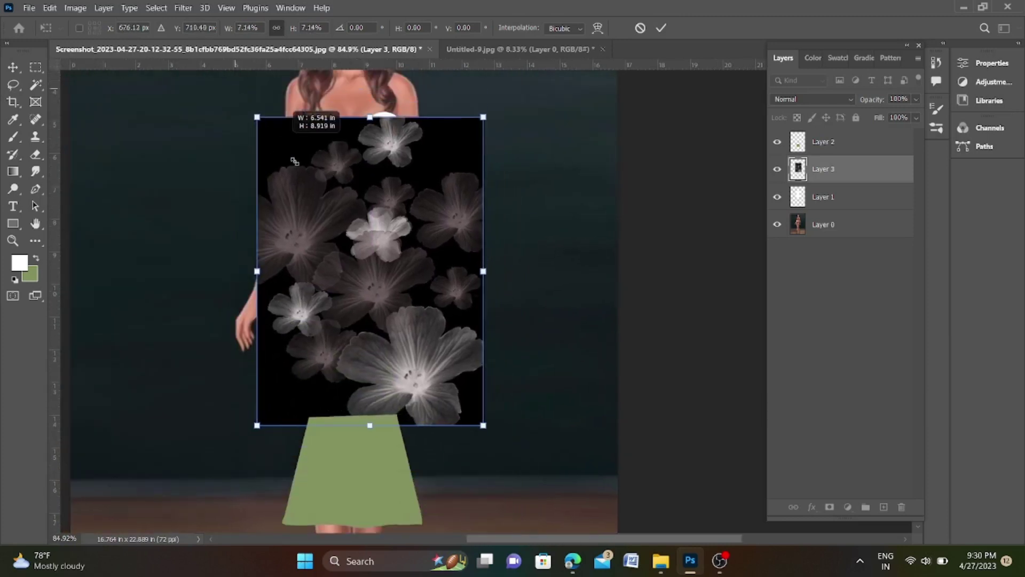
mouse_move(392, 310)
left_mouse_down()
mouse_move(322, 278)
mouse_move(327, 319)
left_mouse_up()
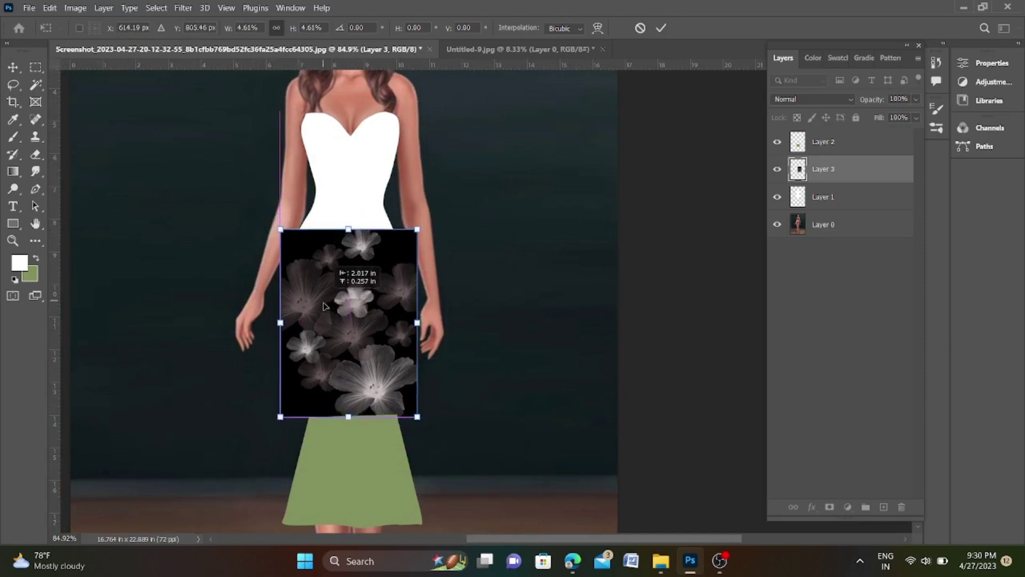
left_click_drag(432, 286, 441, 345)
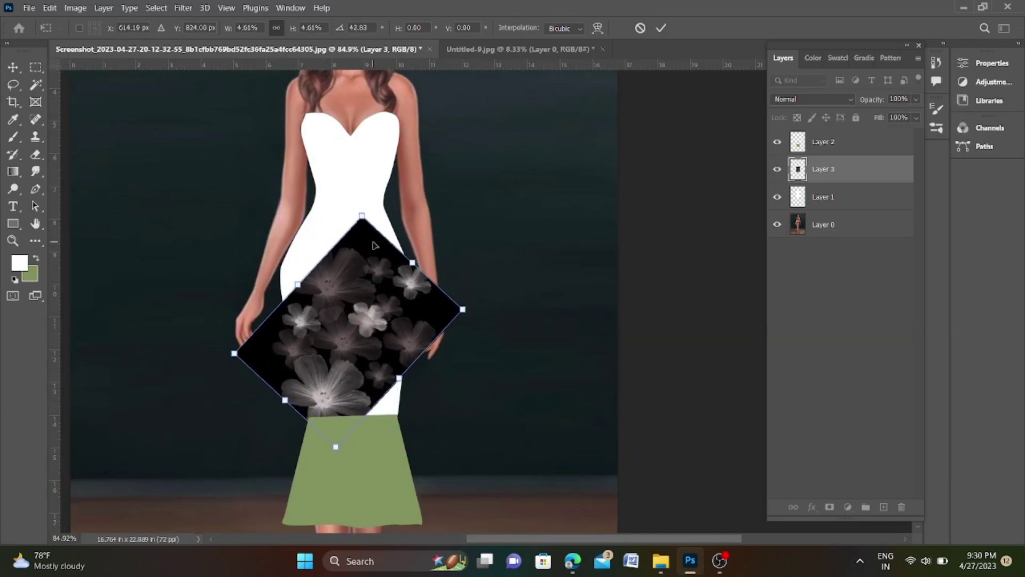
left_click_drag(366, 222, 373, 149)
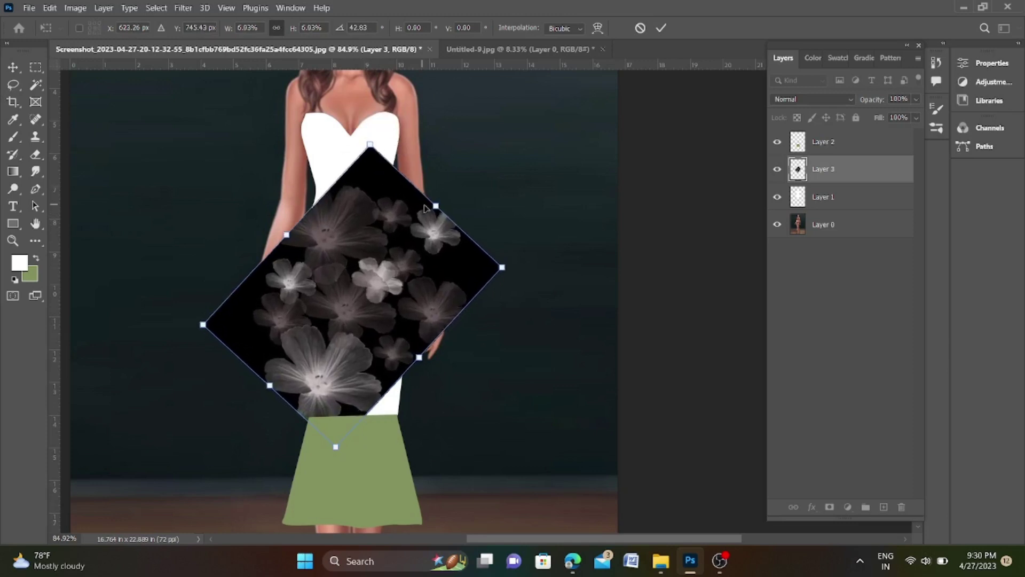
left_click_drag(448, 198, 459, 148)
left_click_drag(393, 313, 382, 344)
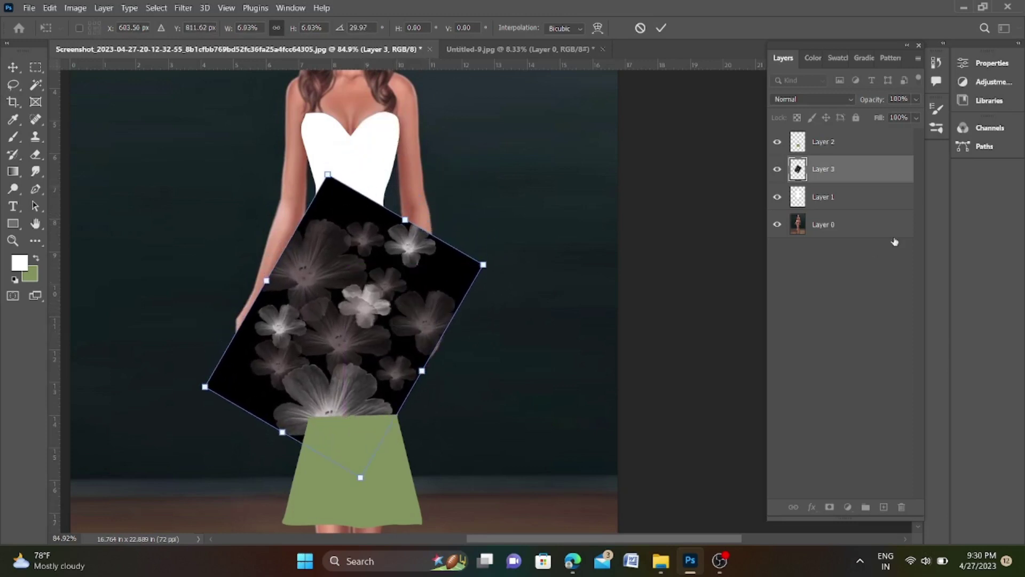
left_click_drag(826, 183, 827, 186)
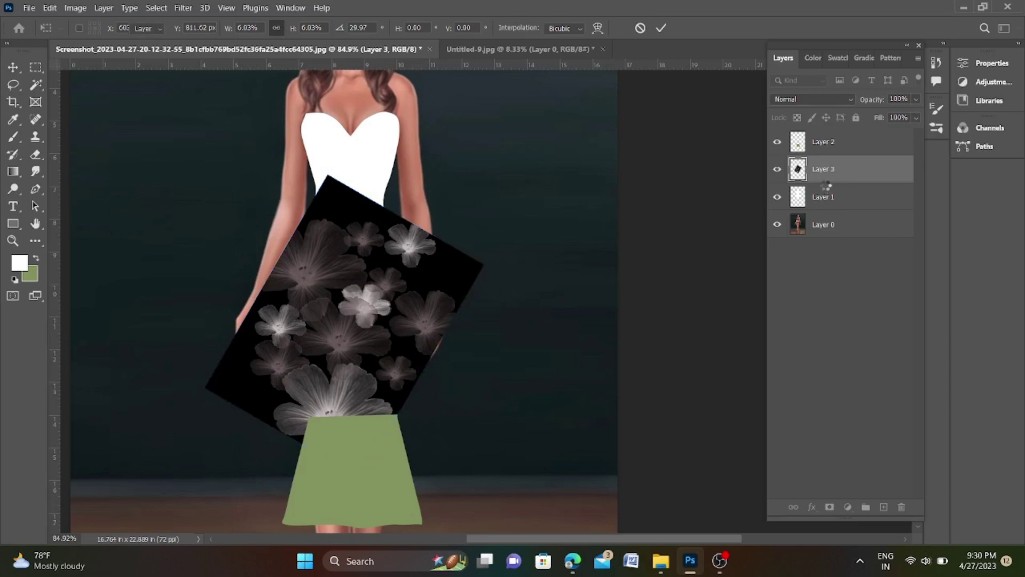
Clip the flower layer to the dress shape and duplicate it.
left_click(821, 188, "alt")
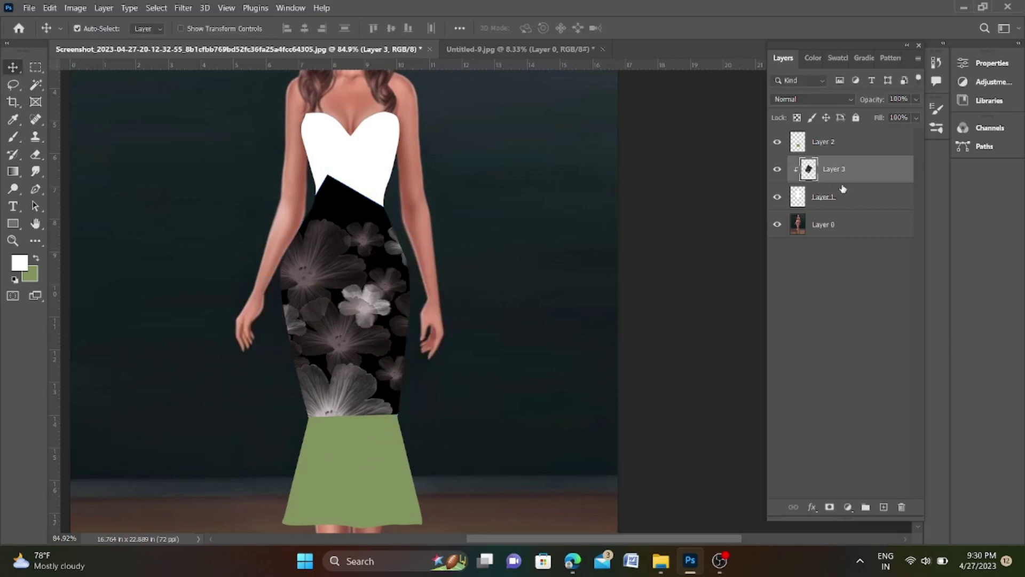
scroll(346, 325, "down", 2)
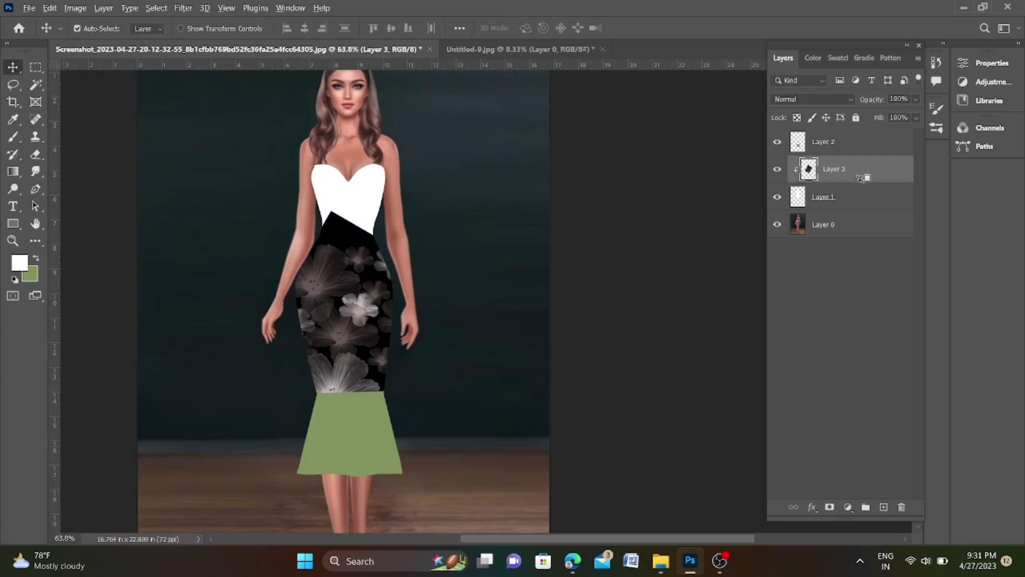
left_click_drag(869, 171, 858, 155)
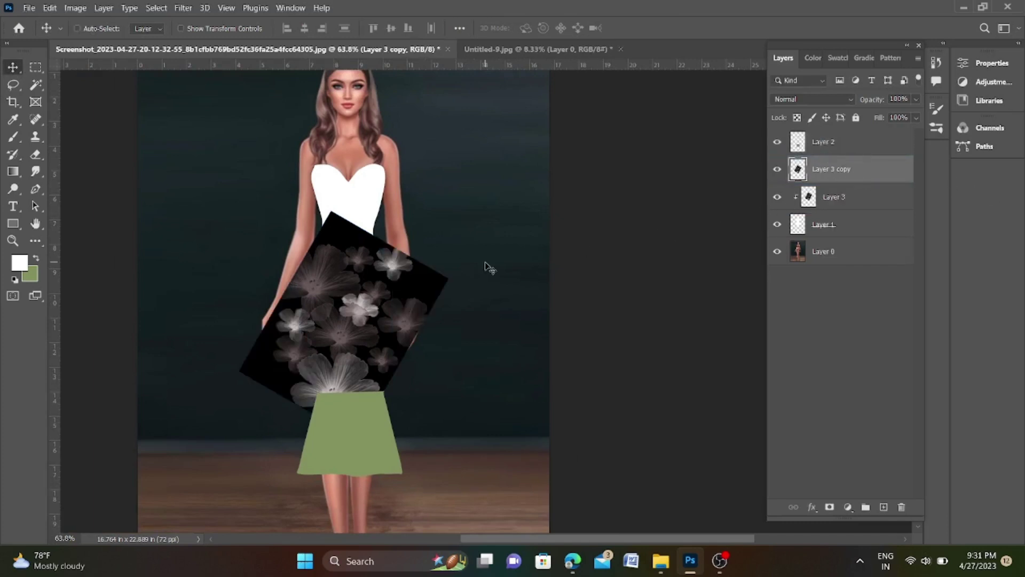
Resize, move and tilt the floral copy over the bust, then clip it to the dress.
key("ctrl+t")
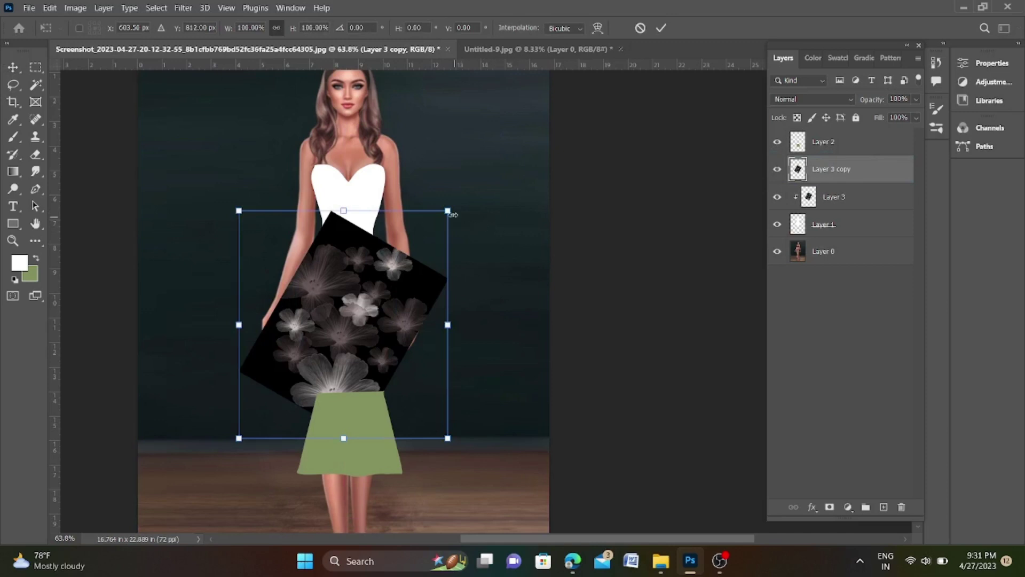
left_click_drag(448, 212, 395, 323)
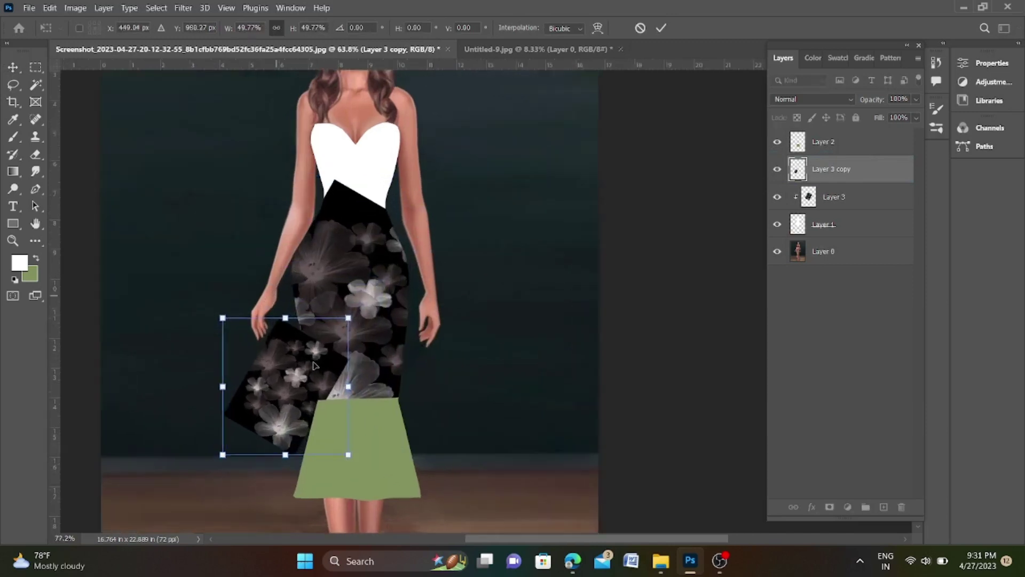
scroll(346, 360, "up", 2)
left_click_drag(332, 344, 411, 86)
scroll(400, 211, "down", 1)
scroll(400, 211, "up", 1)
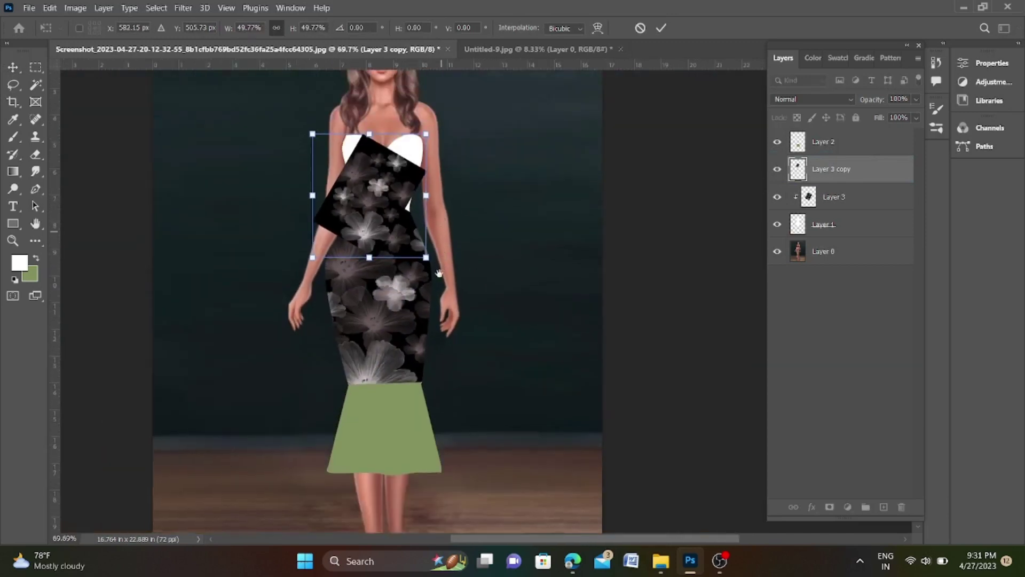
scroll(411, 267, "up", 2)
left_click_drag(418, 249, 474, 183)
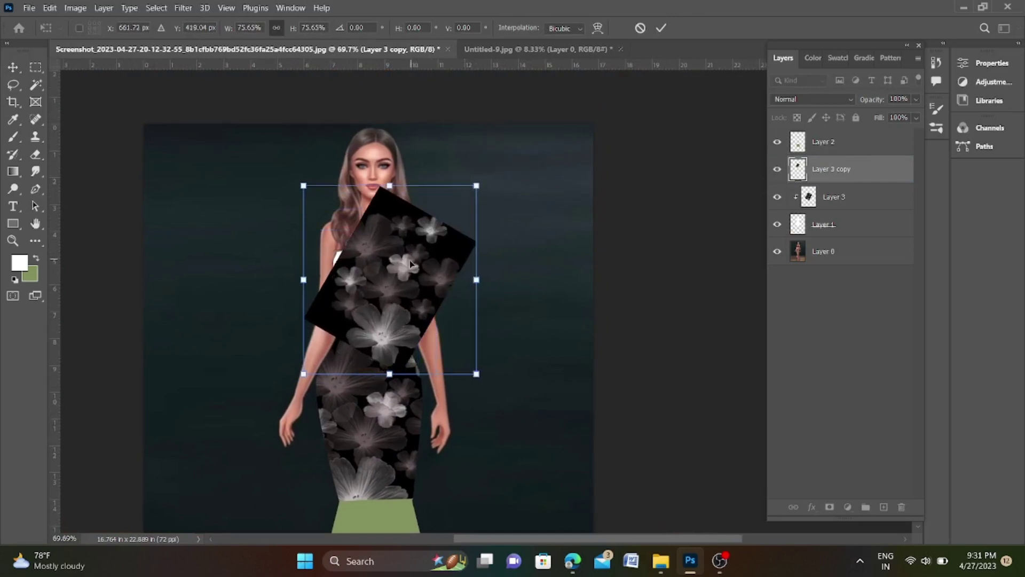
left_click_drag(481, 285, 484, 230)
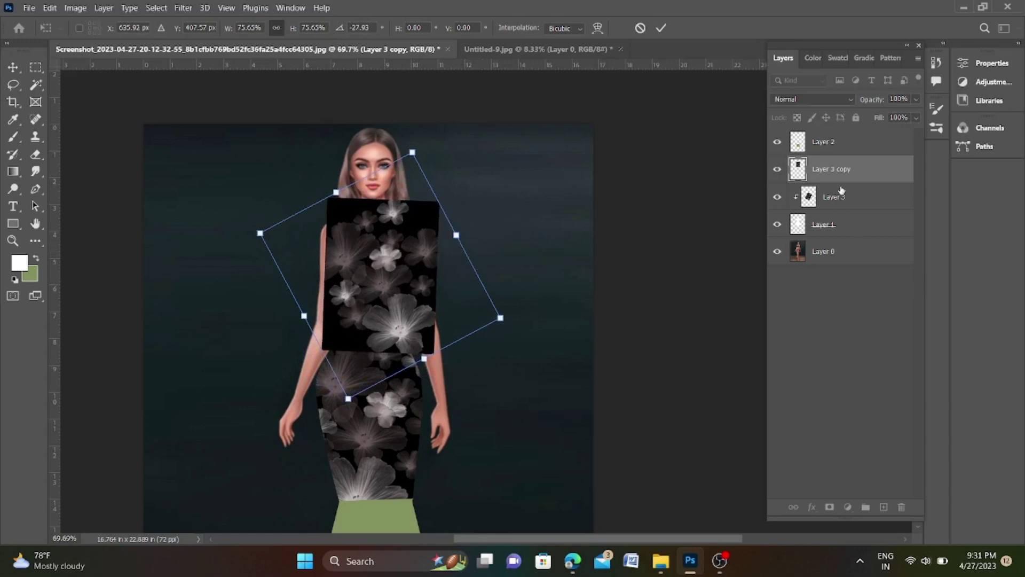
left_click(842, 183, "alt")
Nudge the bodice floral copy up toward the neckline.
scroll(401, 255, "down", 1)
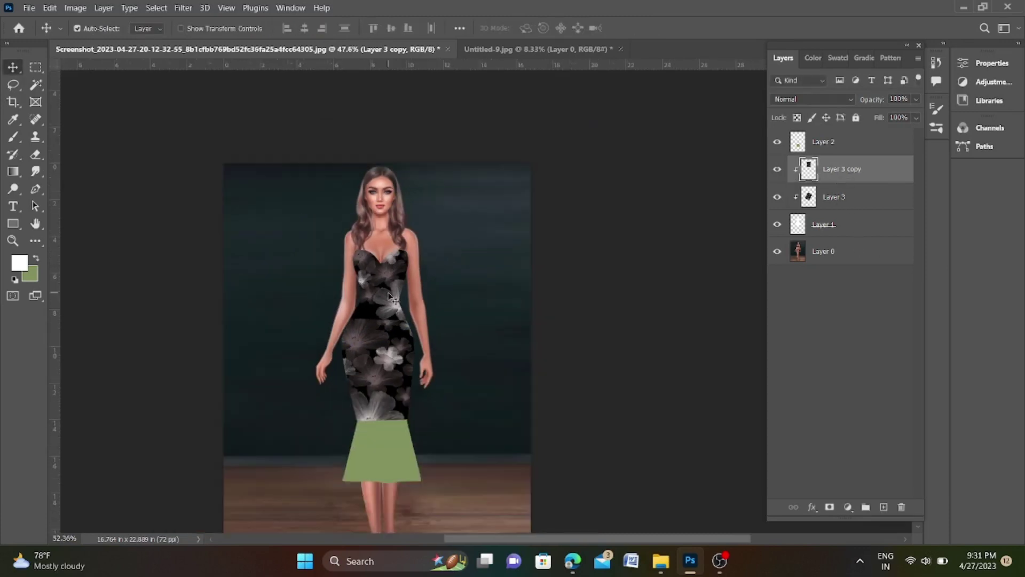
scroll(403, 251, "up", 3)
scroll(406, 245, "up", 2)
mouse_move(405, 211)
left_mouse_down()
mouse_move(415, 237)
mouse_move(406, 187)
left_mouse_up()
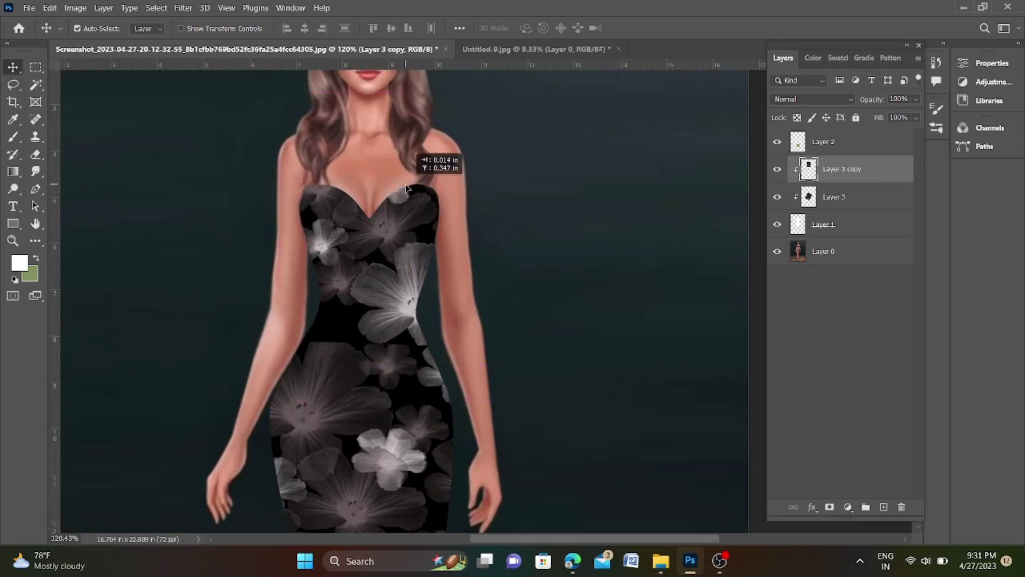
left_click_drag(393, 223, 382, 228)
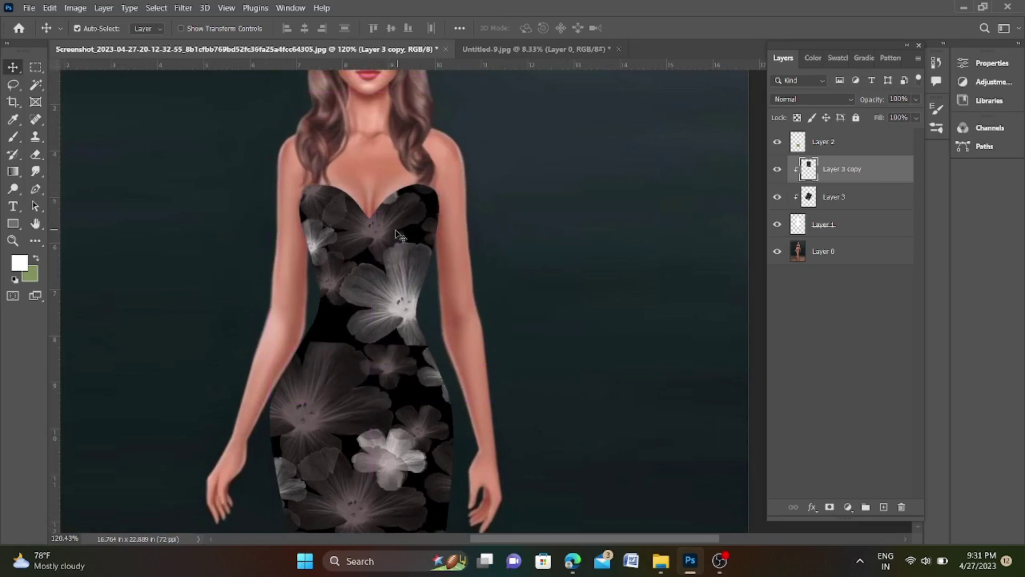
scroll(395, 229, "down", 3)
scroll(395, 229, "up", 2)
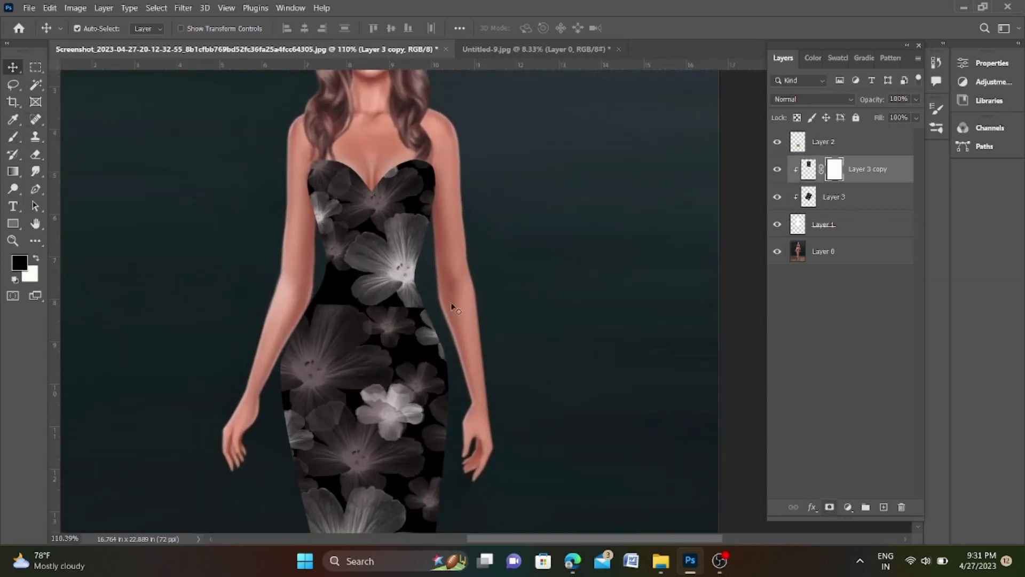
Add a layer mask to the bodice floral copy and paint it to hide the waist seam.
left_click(829, 506)
left_click(13, 137)
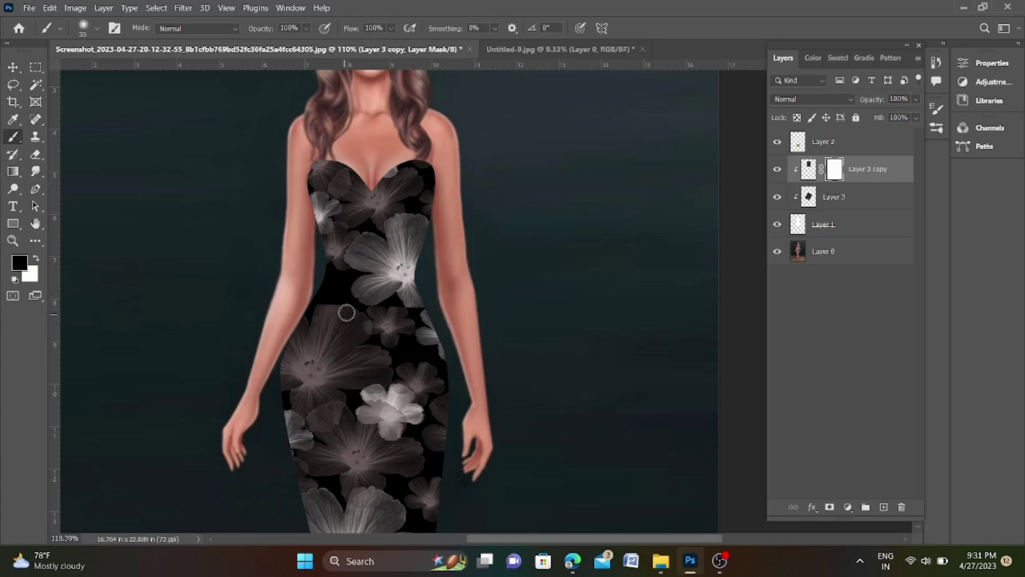
key("bracketright")
scroll(351, 302, "up", 4)
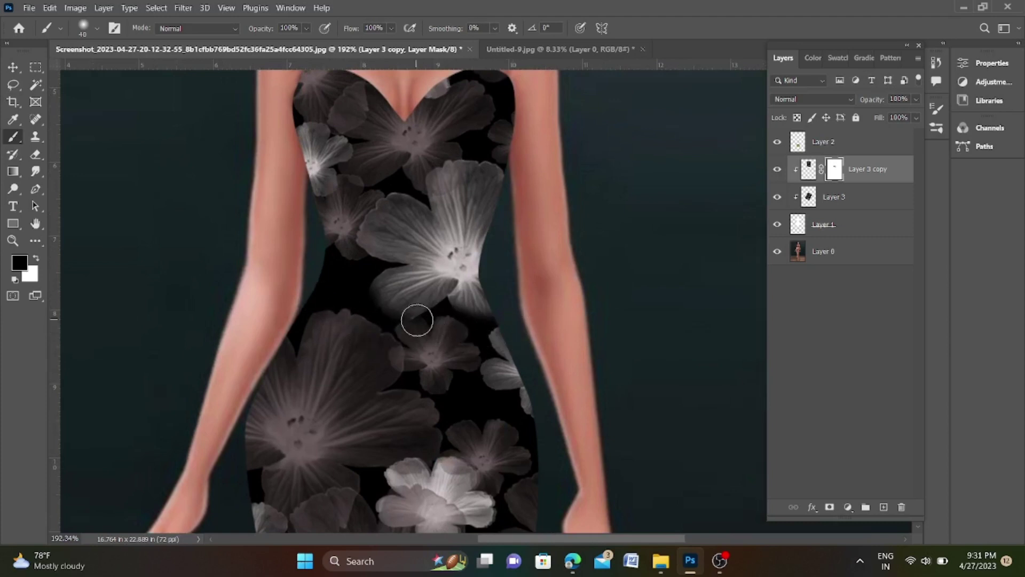
scroll(417, 320, "down", 3)
scroll(452, 292, "up", 2)
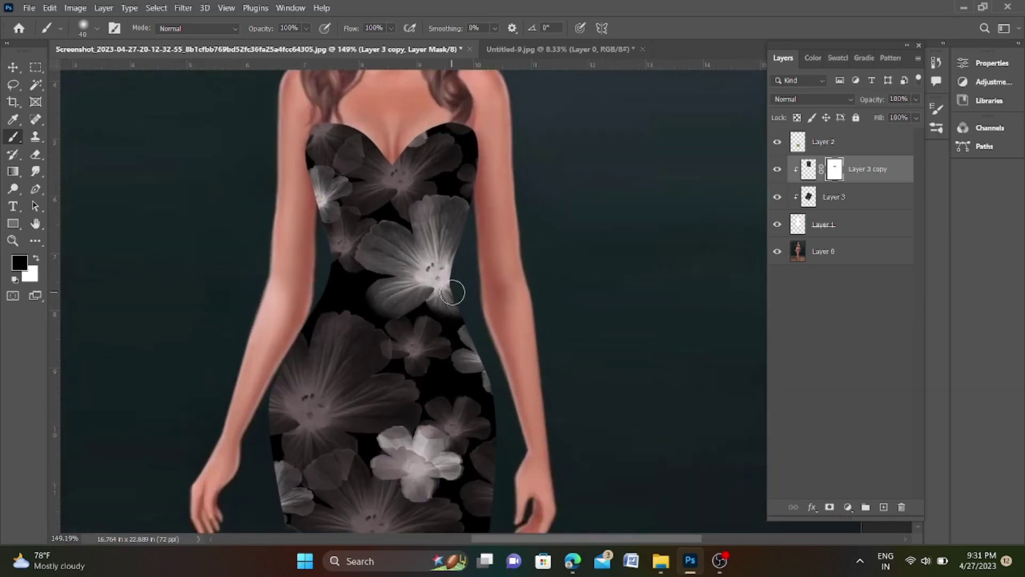
key("x")
left_click_drag(452, 292, 451, 305)
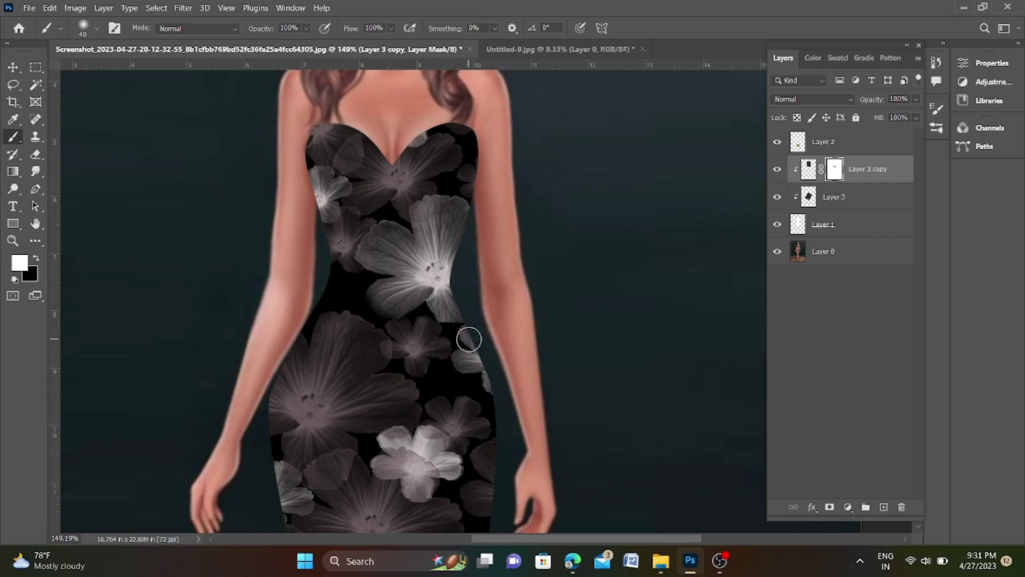
key("x")
left_click_drag(447, 321, 443, 320)
Alt-drag Layer 3 to place another floral copy at the top of the stack.
scroll(480, 321, "down", 4)
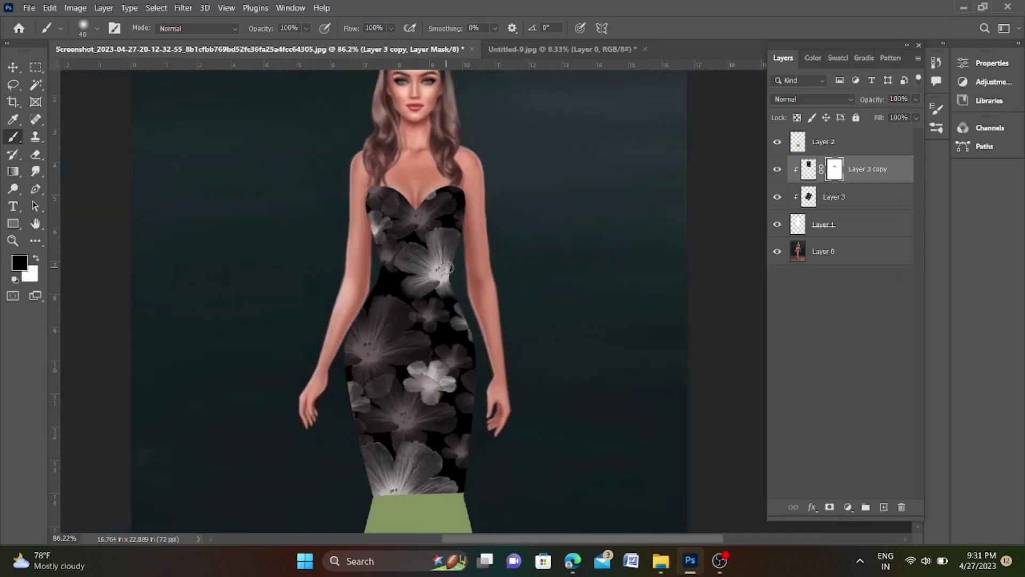
scroll(445, 267, "down", 4)
scroll(508, 309, "up", 3)
scroll(499, 267, "down", 3)
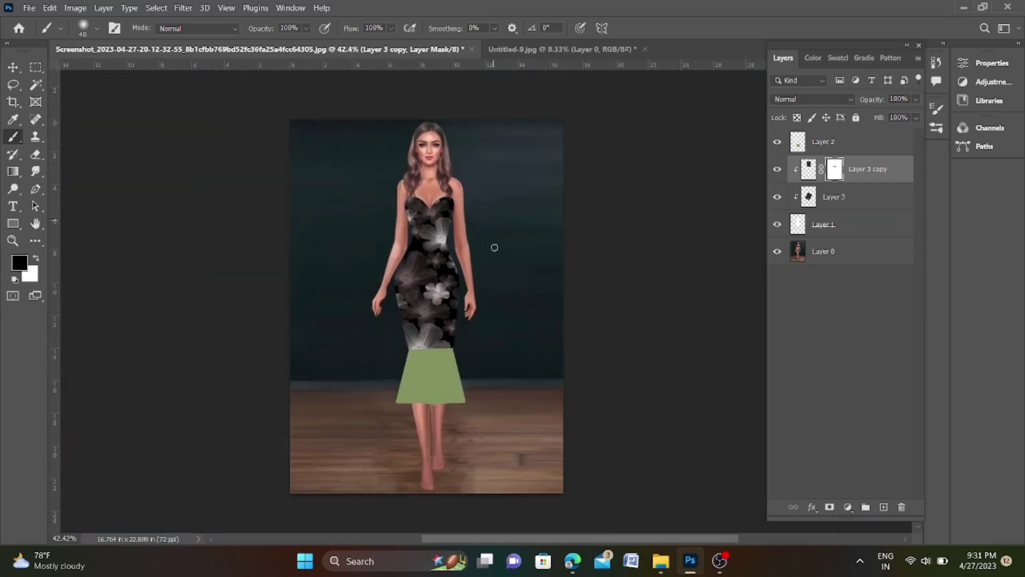
scroll(497, 299, "up", 2)
scroll(357, 298, "up", 1)
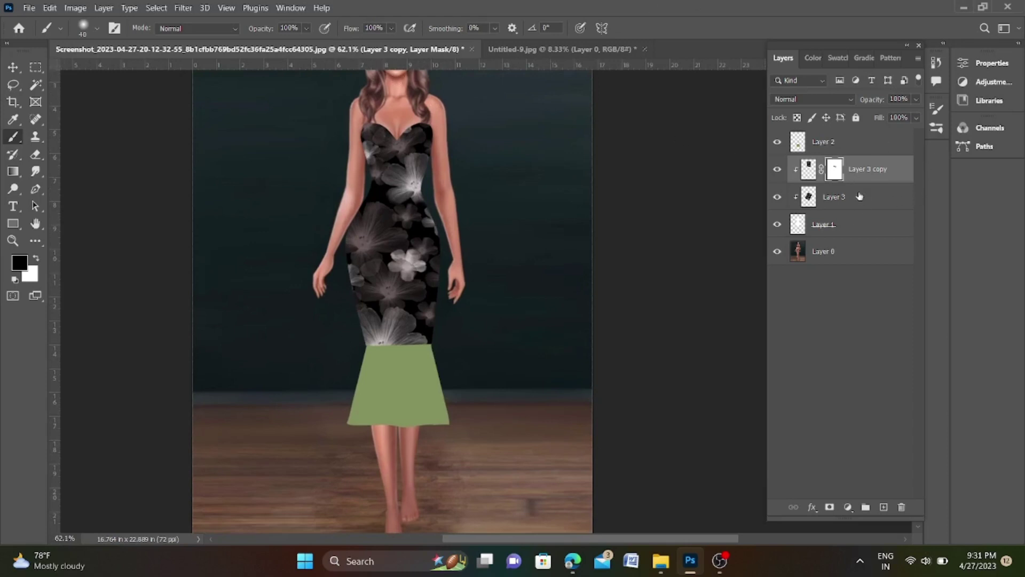
left_click_drag(859, 197, 865, 138)
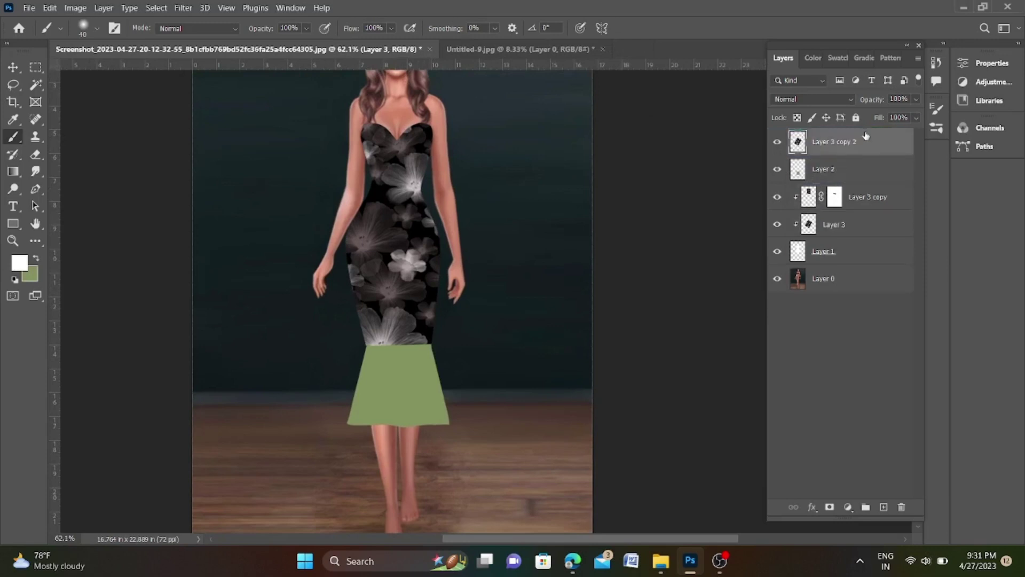
Move the new floral copy over the skirt and shrink it to about 67%.
left_click(13, 67)
left_click_drag(436, 289, 415, 366)
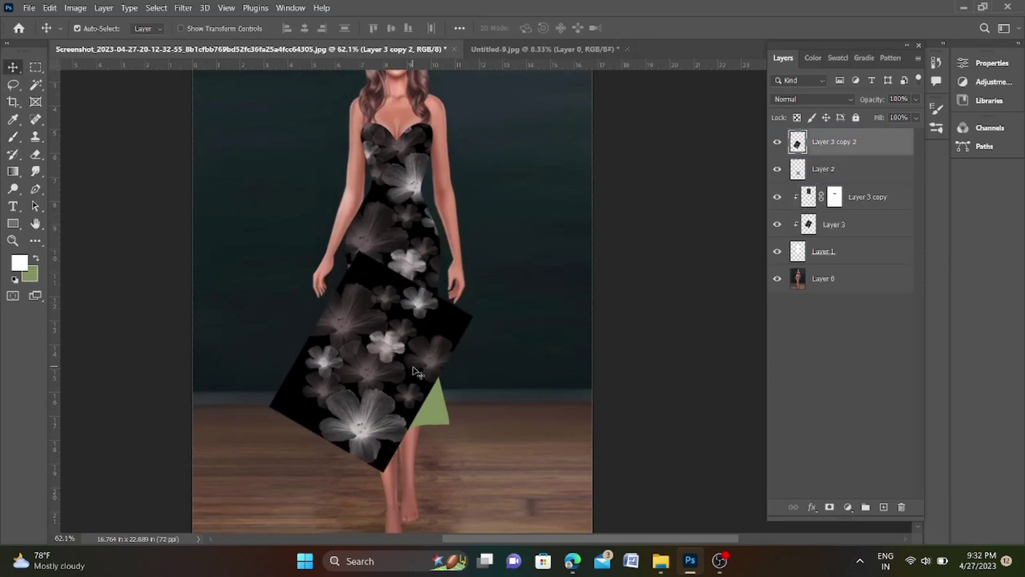
key("ctrl+t")
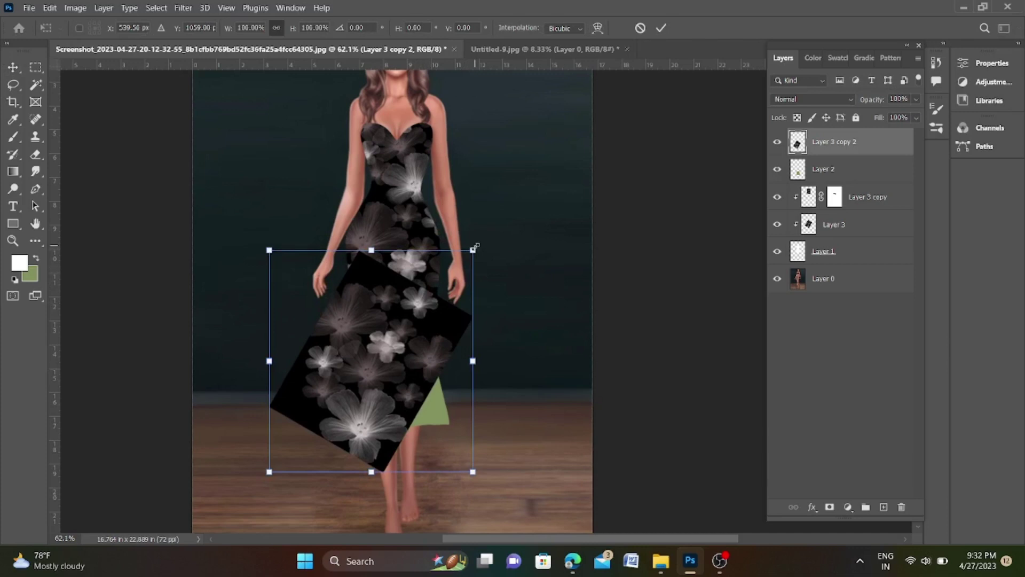
left_click_drag(474, 248, 407, 320)
mouse_move(354, 411)
left_mouse_down()
mouse_move(441, 374)
mouse_move(396, 393)
mouse_move(453, 399)
left_mouse_up()
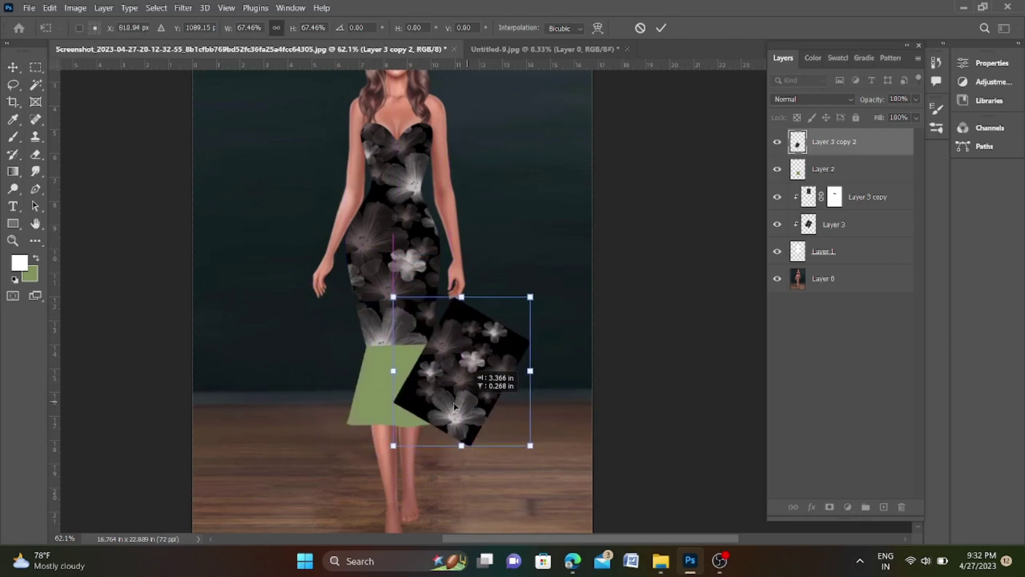
Flip the floral copy horizontally, rotate it nearly upside down, and clip it to the dress.
right_click(486, 375)
left_click(483, 354)
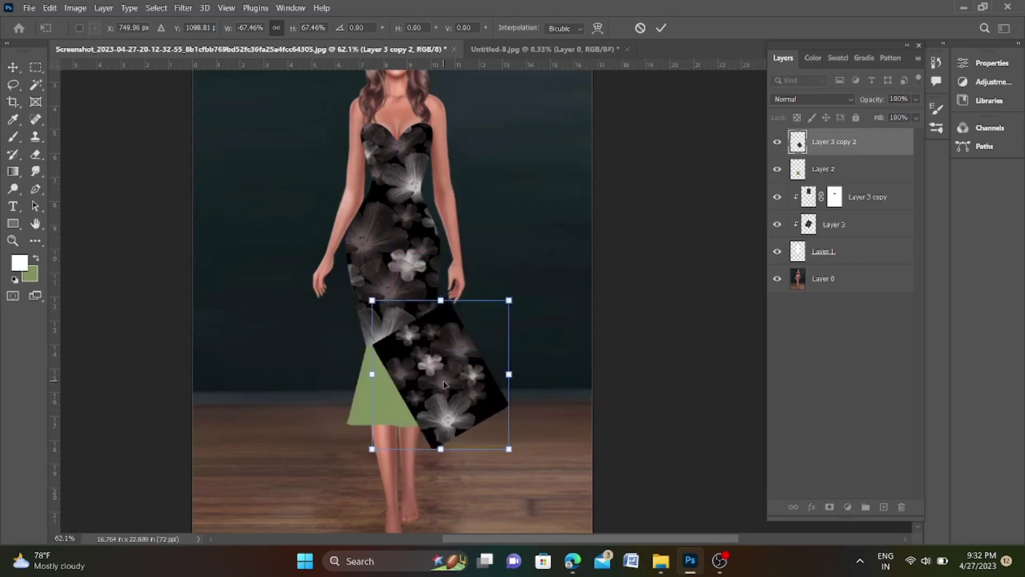
mouse_move(456, 381)
left_mouse_down()
mouse_move(477, 381)
mouse_move(438, 380)
left_mouse_up()
left_click_drag(355, 298, 339, 270)
left_click_drag(406, 347, 383, 374)
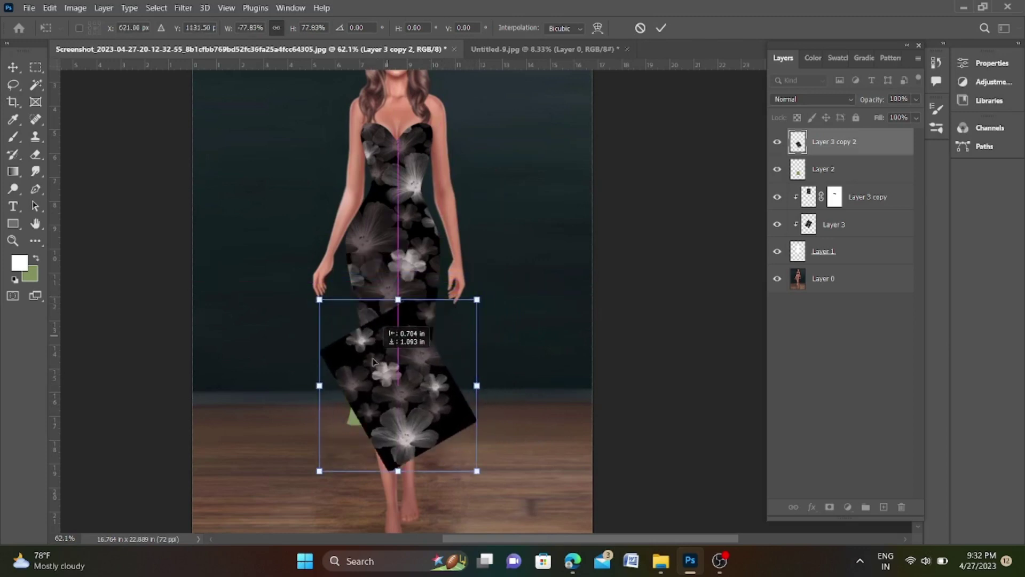
left_click_drag(481, 362, 493, 306)
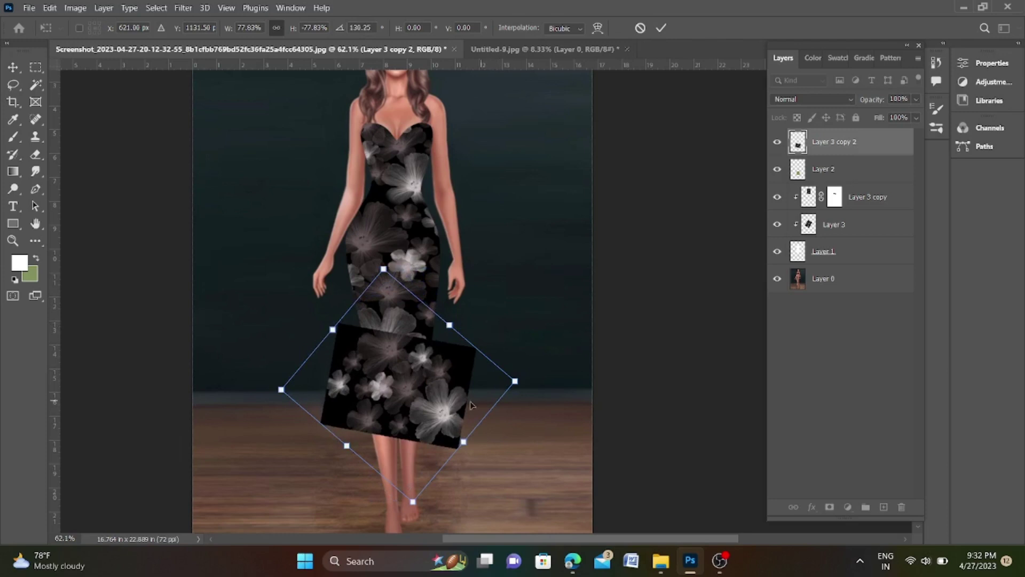
left_click_drag(471, 404, 465, 399)
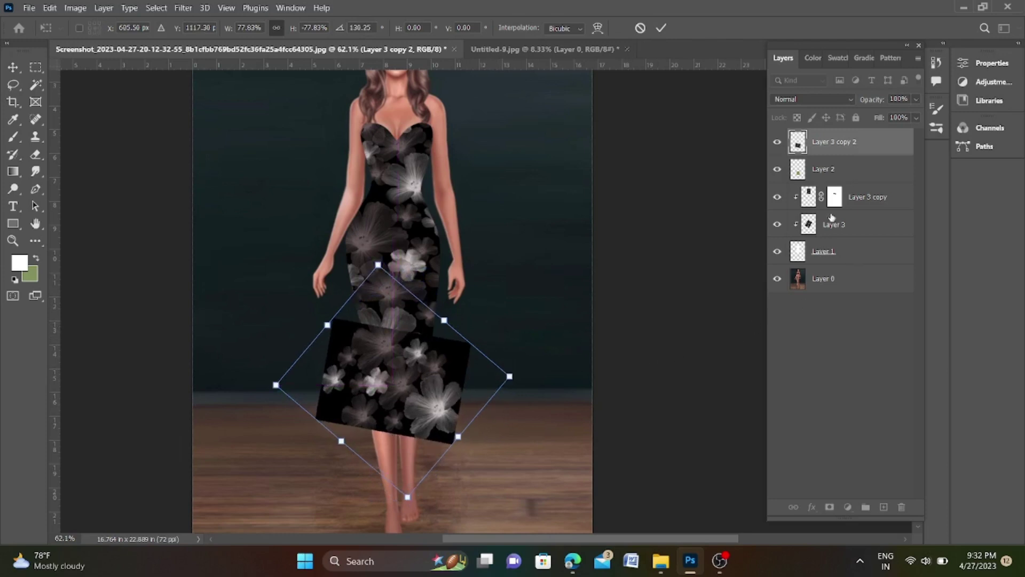
left_click(823, 155, "alt")
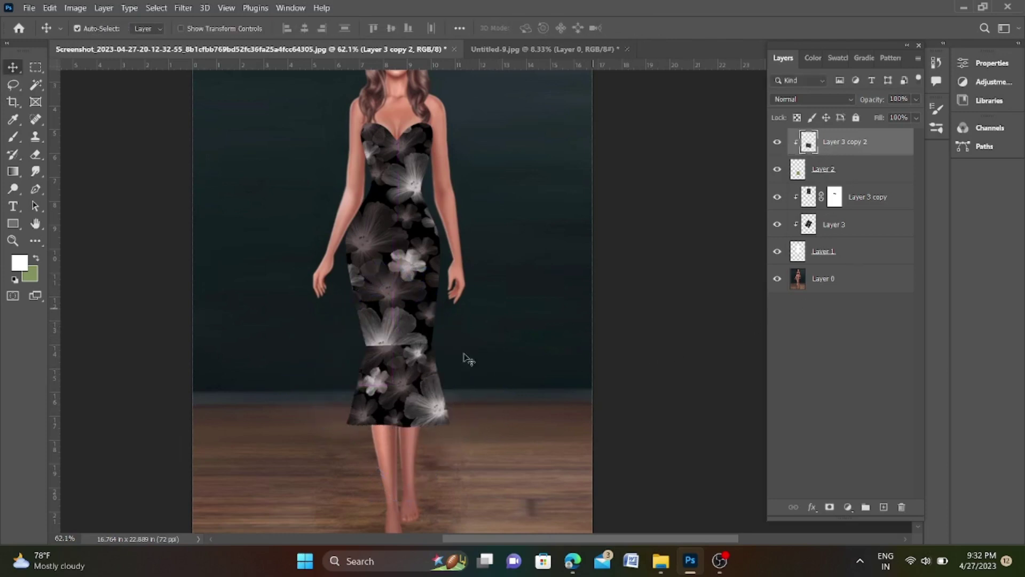
Rescale the skirt floral copy to about 89% so it covers the whole hem.
key("ctrl+t")
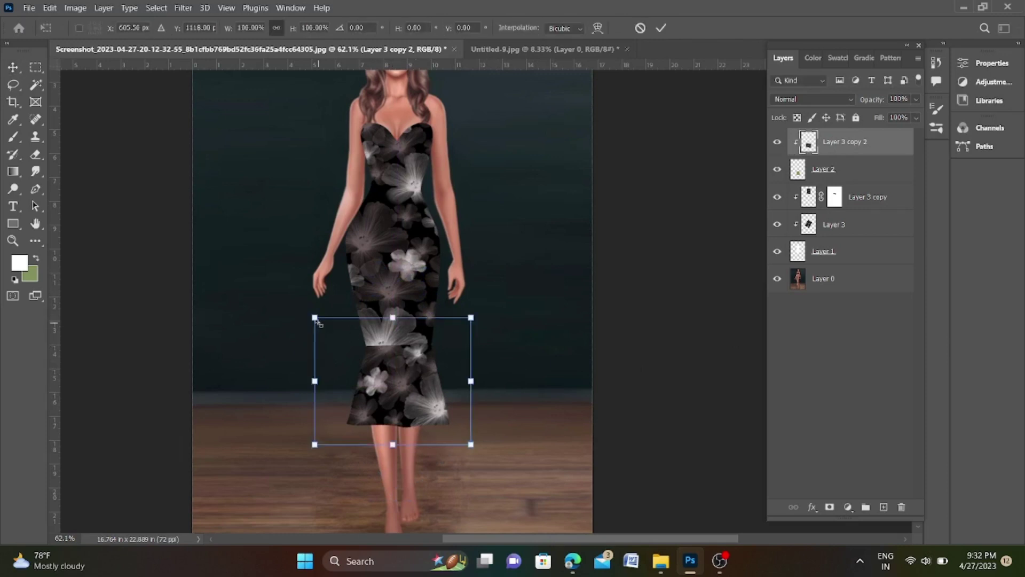
left_click_drag(315, 319, 357, 350)
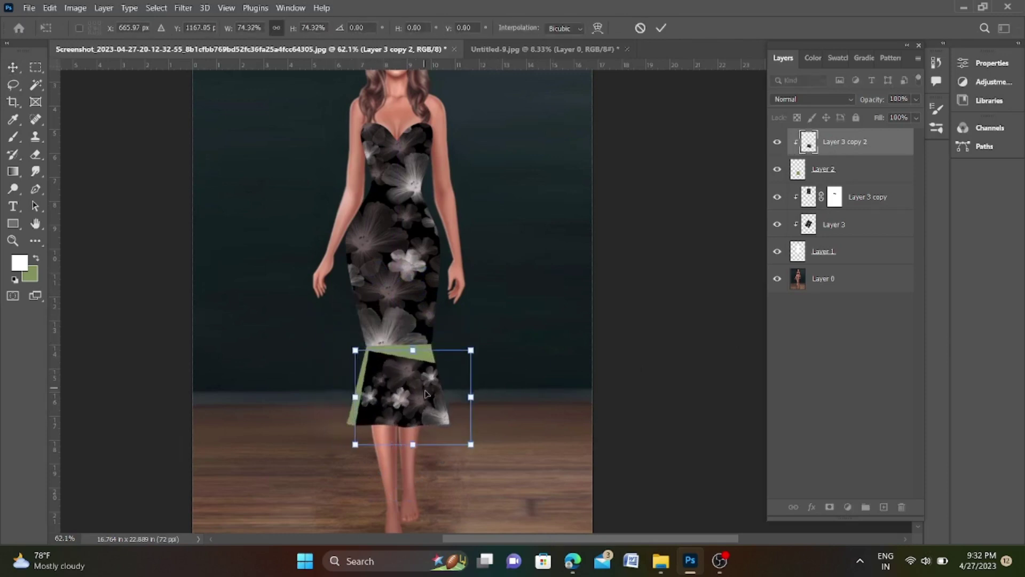
left_click_drag(420, 393, 404, 376)
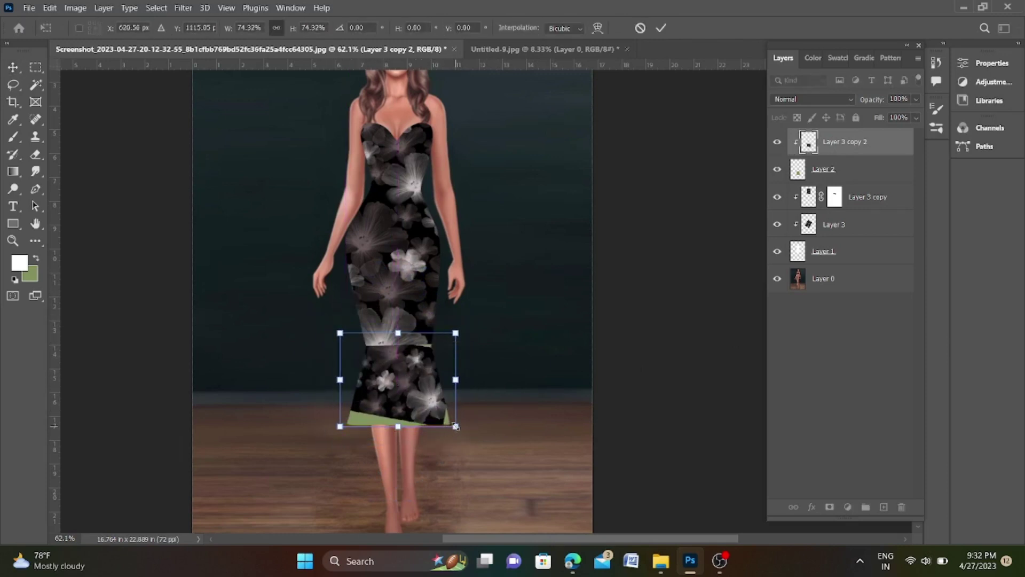
left_click_drag(456, 426, 470, 439)
left_click_drag(341, 440, 333, 446)
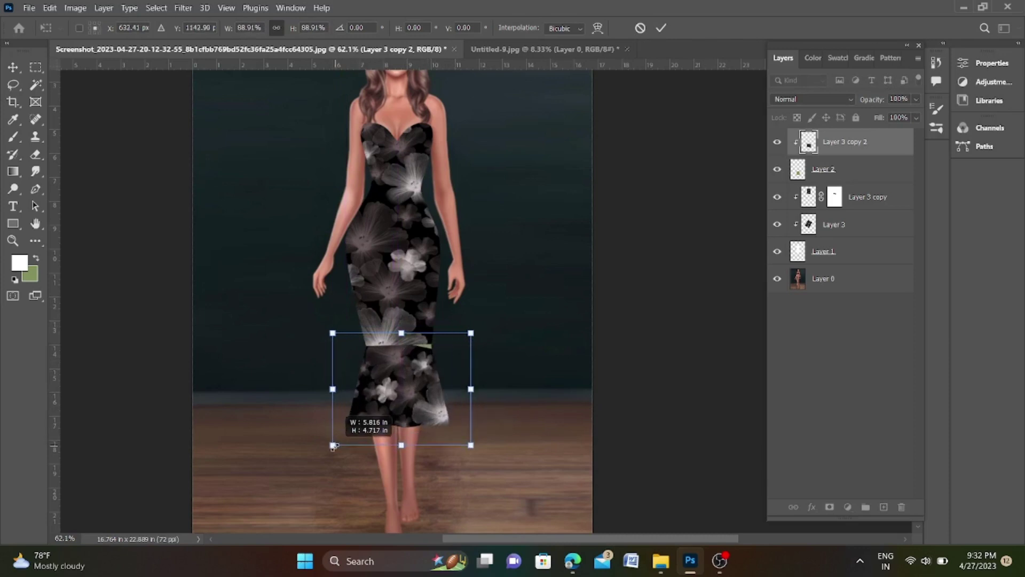
left_click_drag(473, 331, 484, 322)
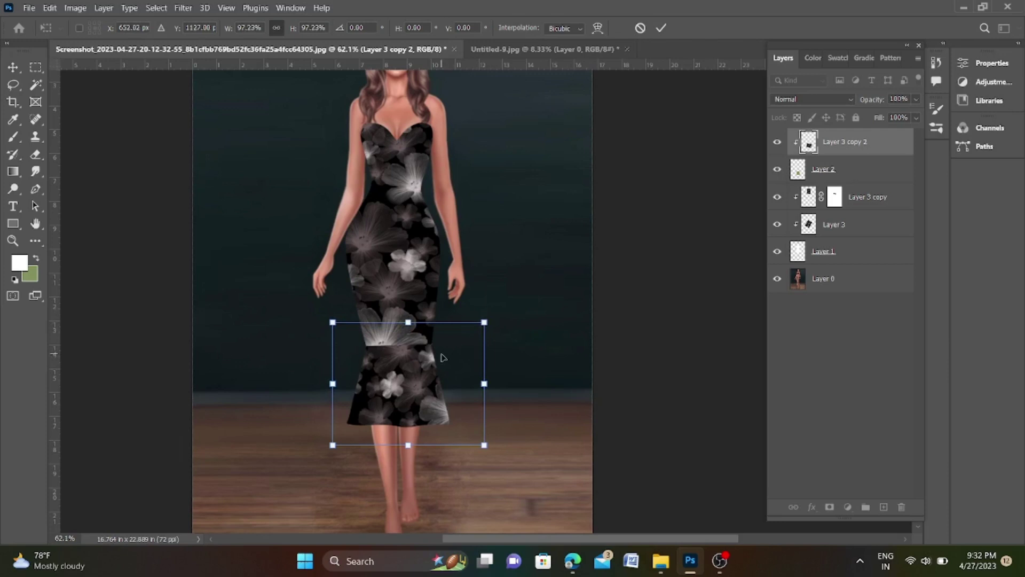
key("Return")
scroll(403, 377, "down", 2)
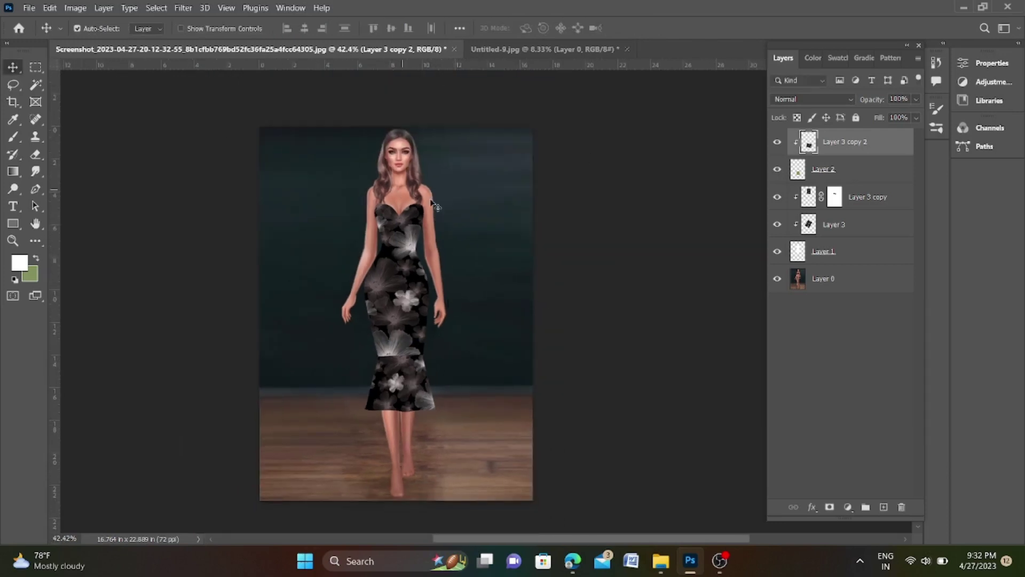
scroll(413, 262, "down", 1)
scroll(412, 262, "up", 2)
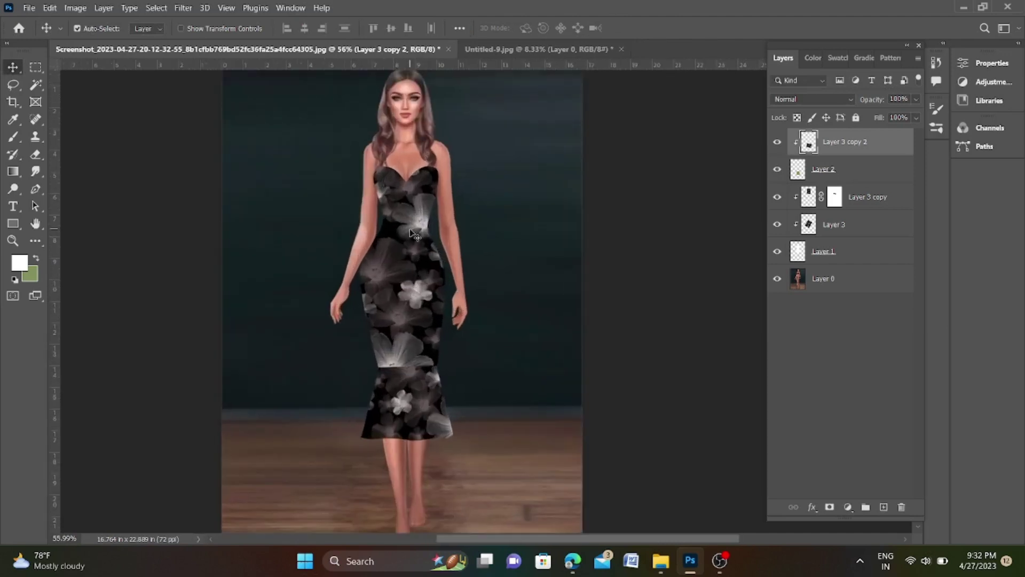
scroll(413, 245, "up", 2)
scroll(412, 233, "up", 1)
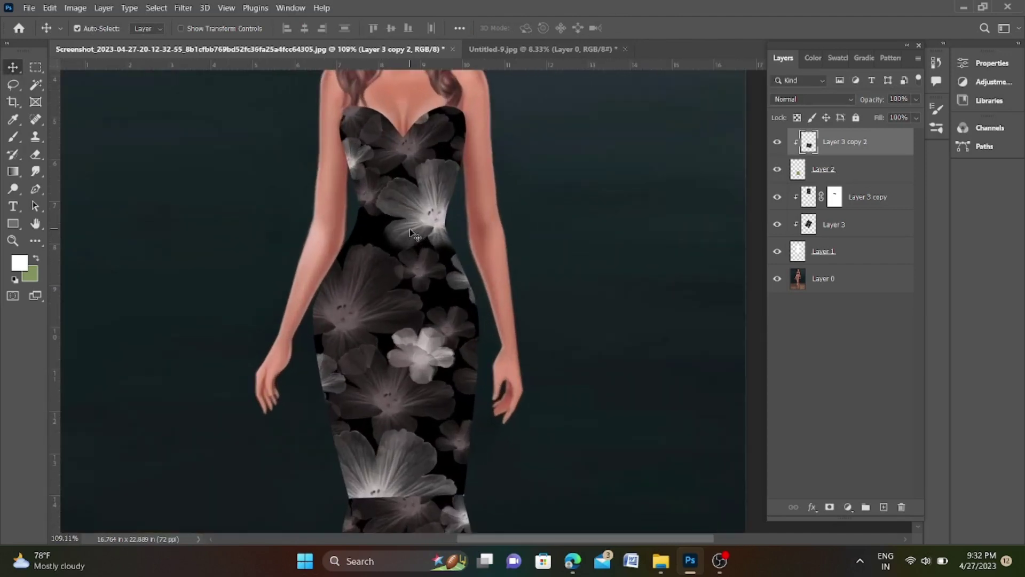
With the Magic Wand on Layer 3, try selecting the empty area around the pattern.
left_click(33, 89)
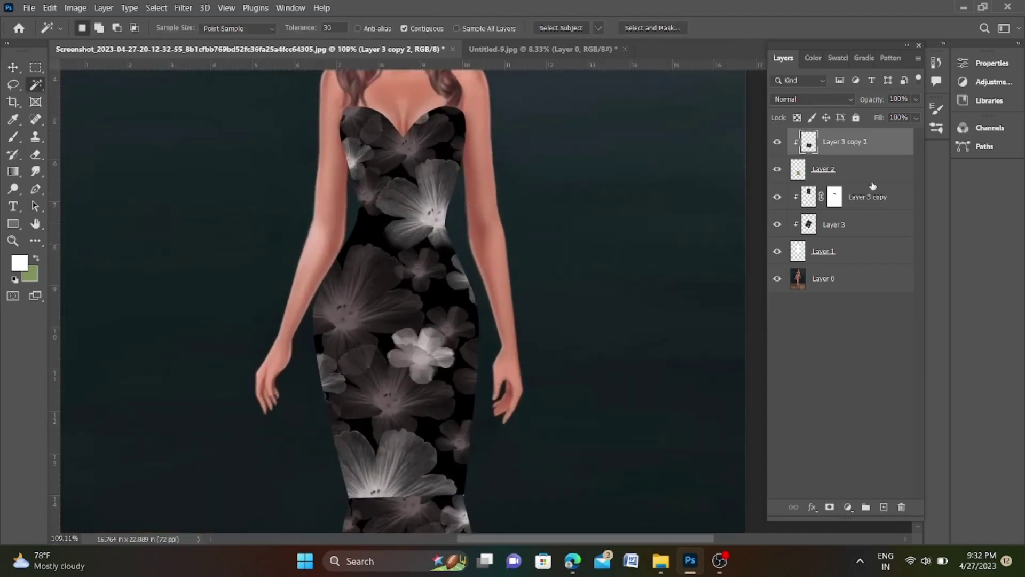
left_click(854, 227)
left_click(443, 153)
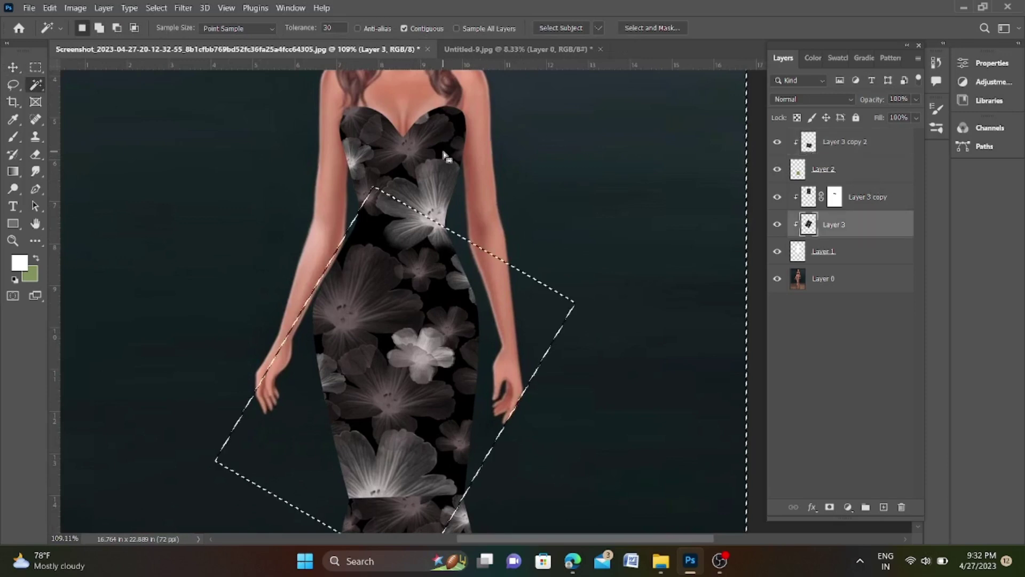
scroll(422, 257, "down", 1)
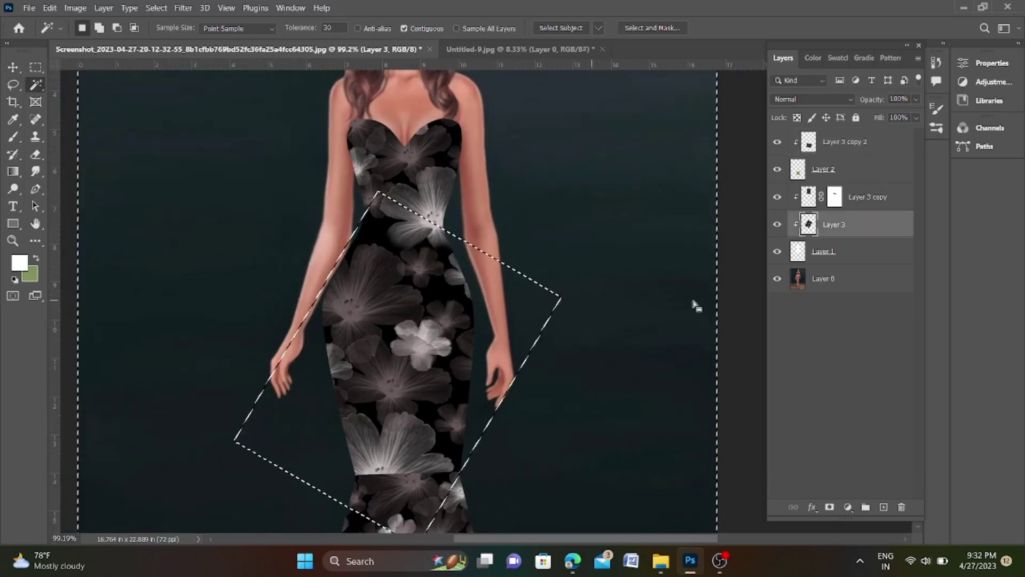
key("ctrl+d")
type("0")
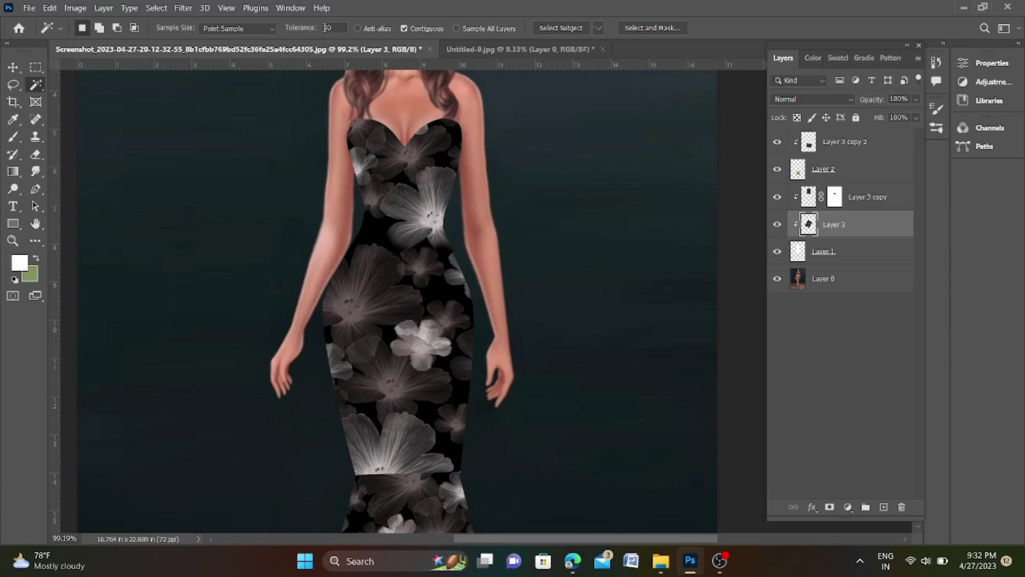
left_click(454, 143)
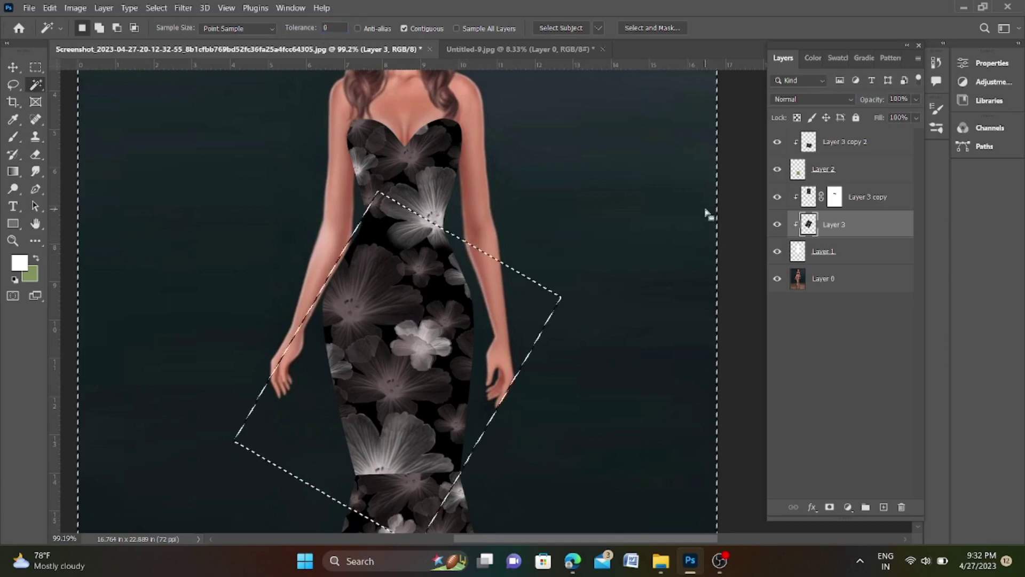
key("ctrl+d")
scroll(463, 281, "up", 3)
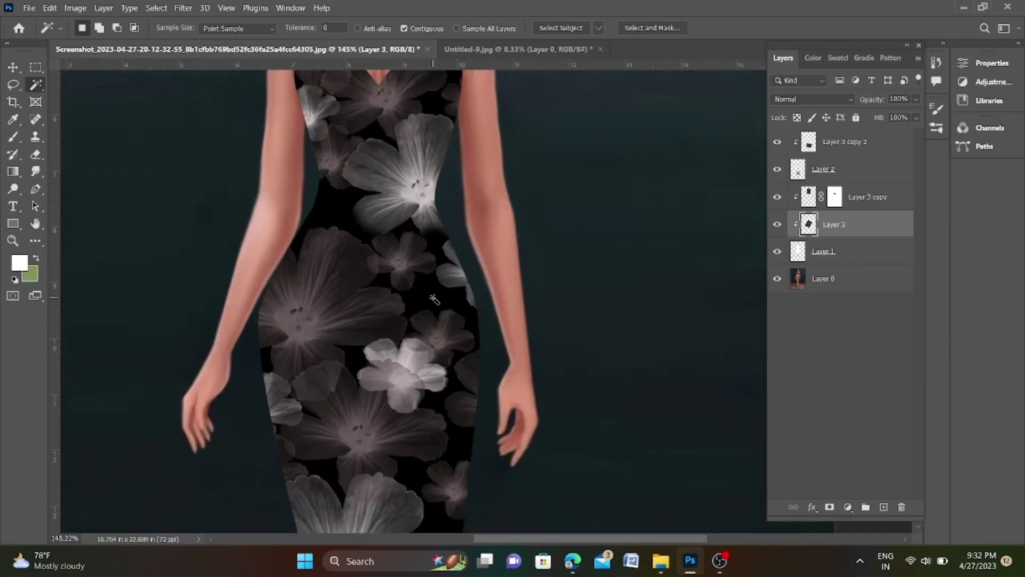
Select the black gaps on the dress's right side and test a dark red fill, then undo it.
left_click(430, 294)
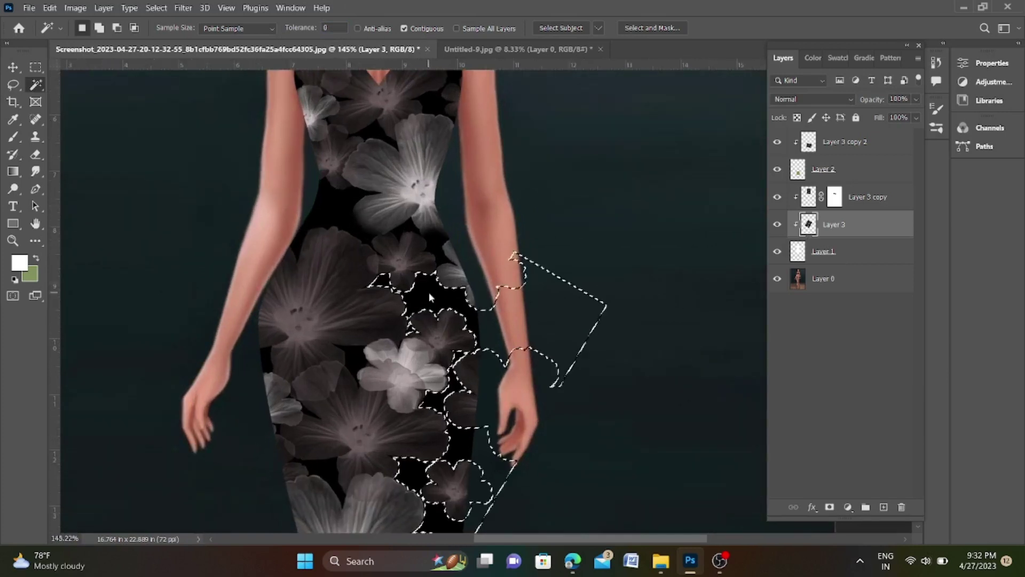
scroll(429, 295, "down", 2)
left_click(25, 267)
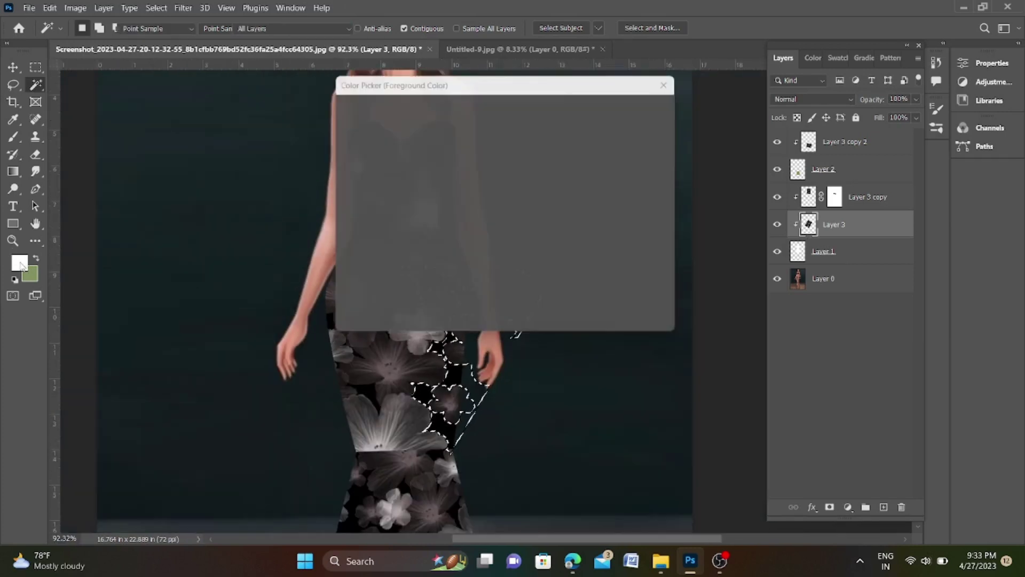
left_click_drag(485, 224, 505, 218)
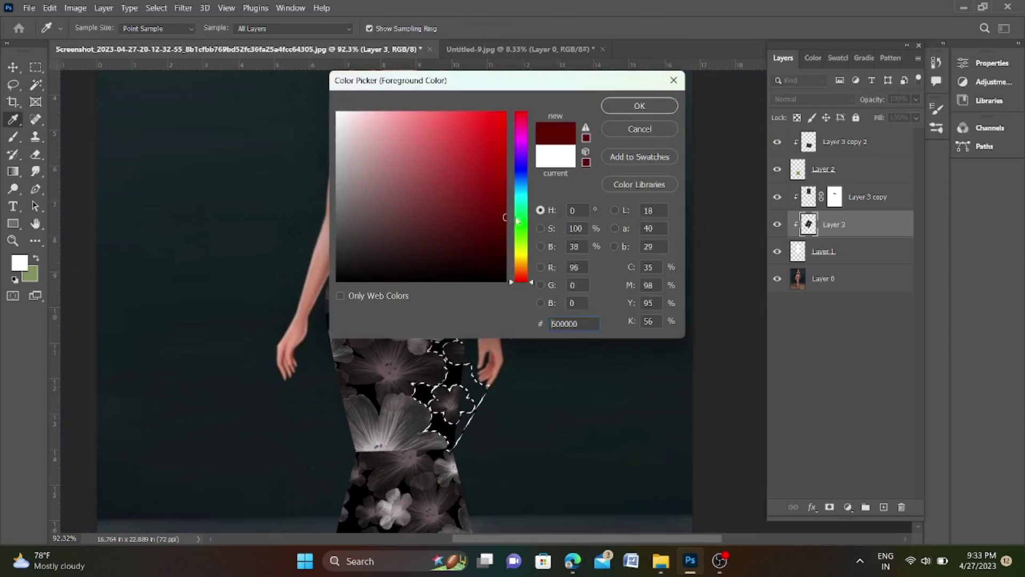
left_click(639, 106)
key("alt+BackSpace")
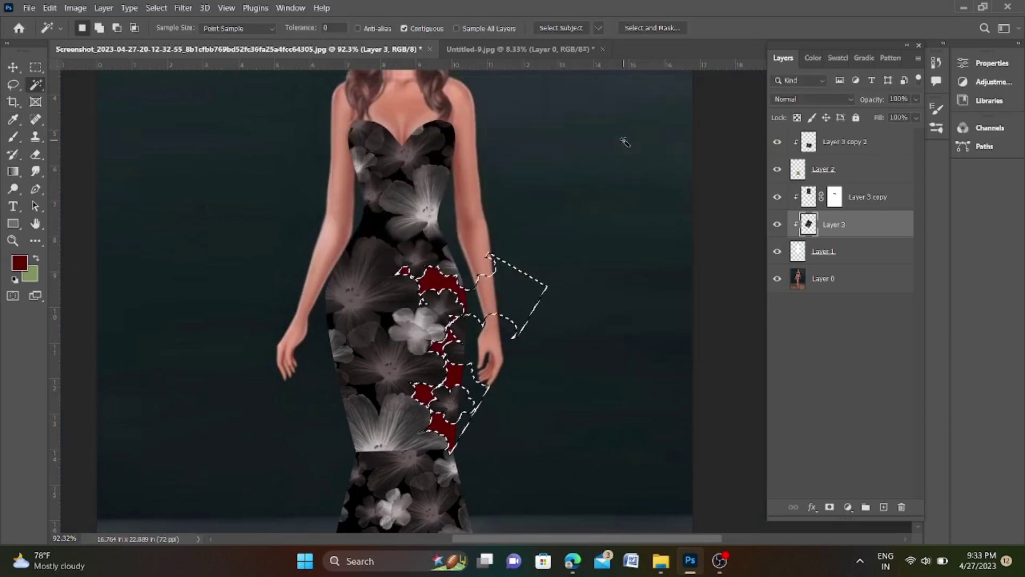
key("ctrl+z")
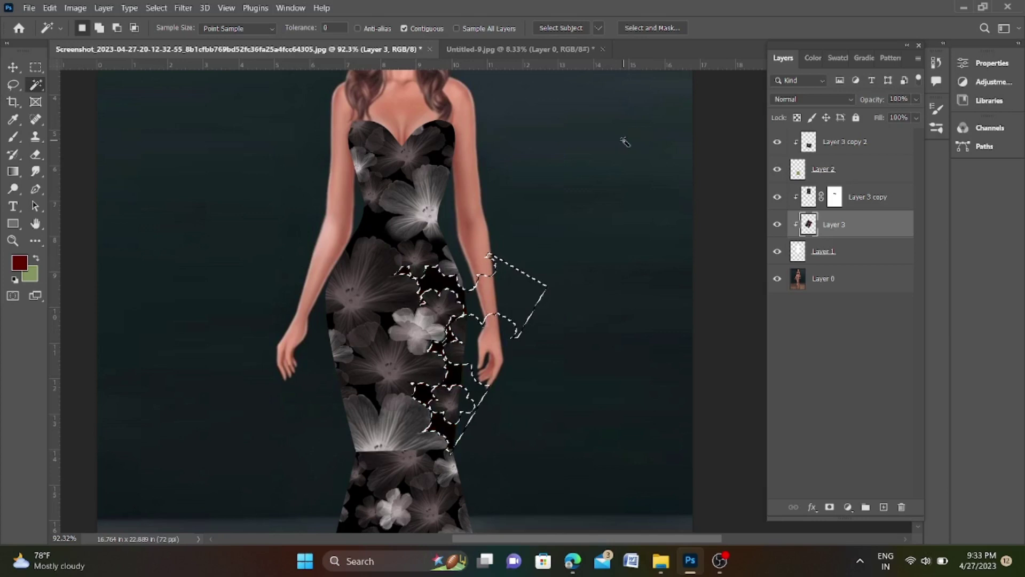
Set the foreground to #ffffff, fill the selected gaps with white, and deselect.
left_click(25, 265)
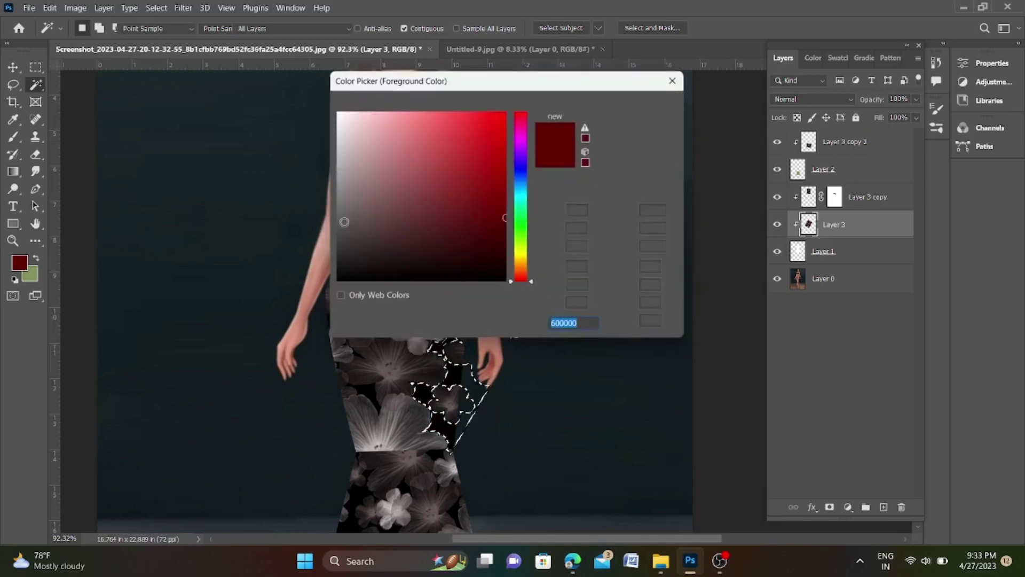
type("ffffff")
left_click(614, 109)
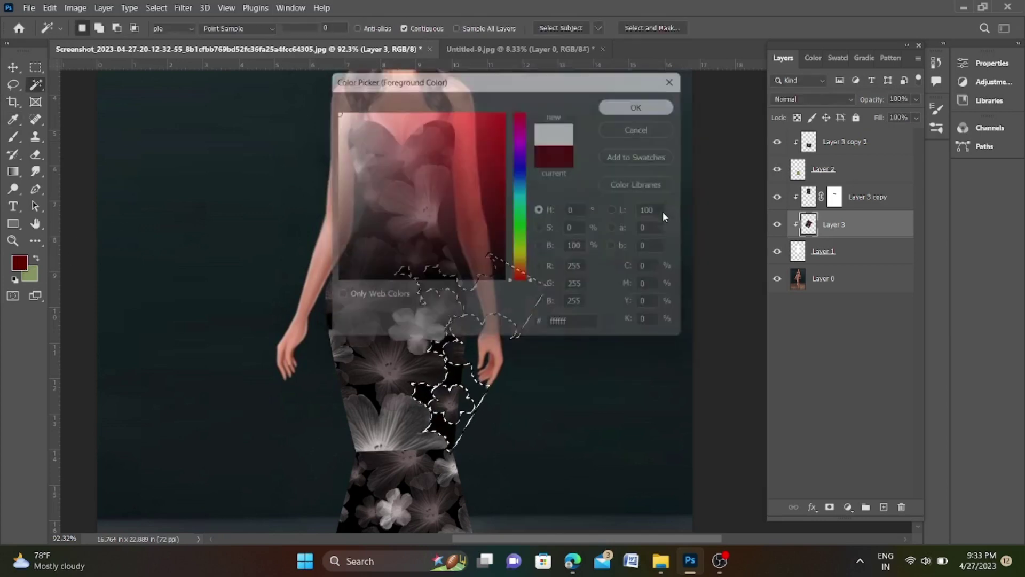
key("w")
key("alt+BackSpace")
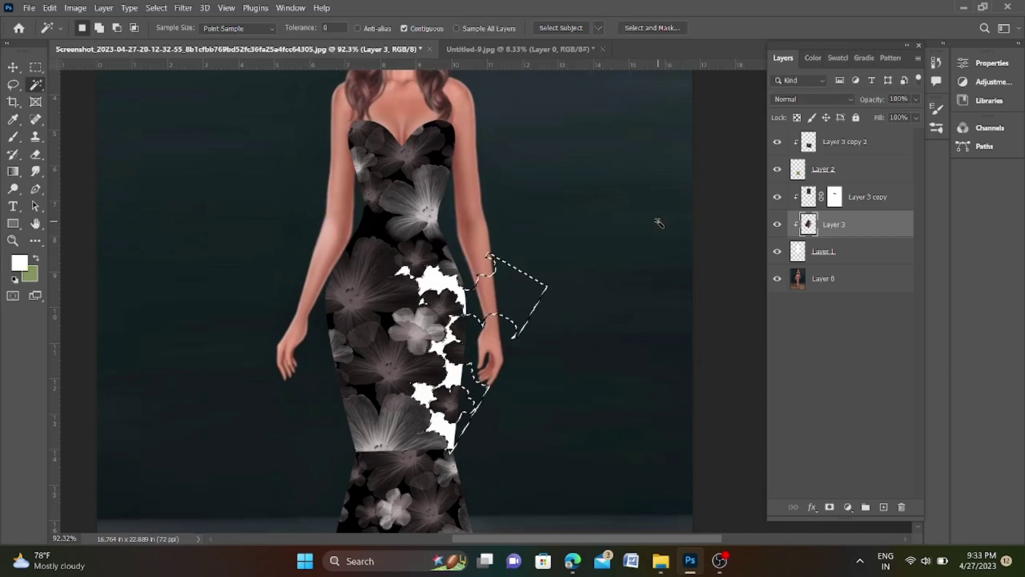
key("ctrl+d")
scroll(522, 321, "down", 1)
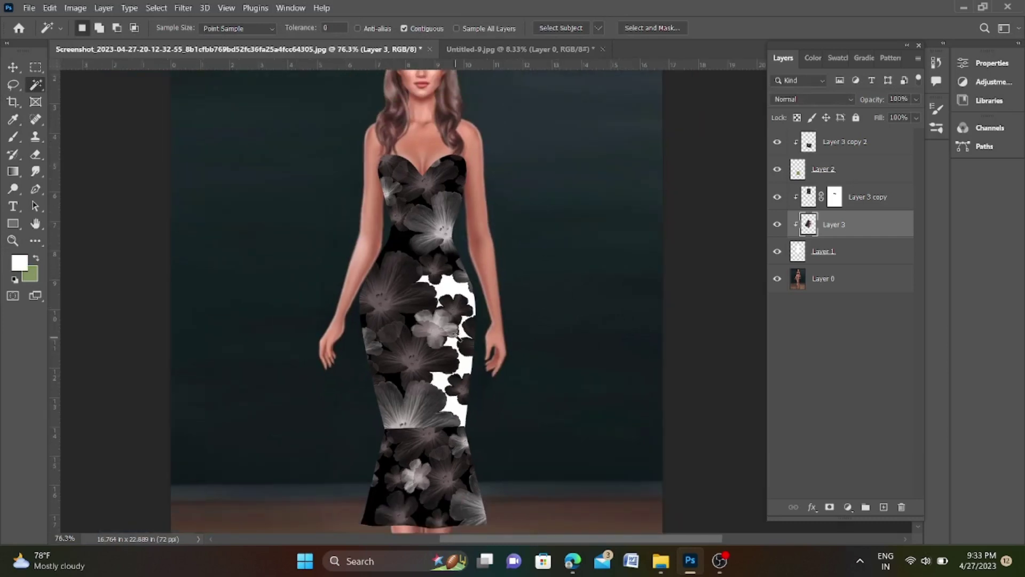
Magic Wand the black waist gaps and fill them with white.
left_click(408, 246)
key("alt+BackSpace")
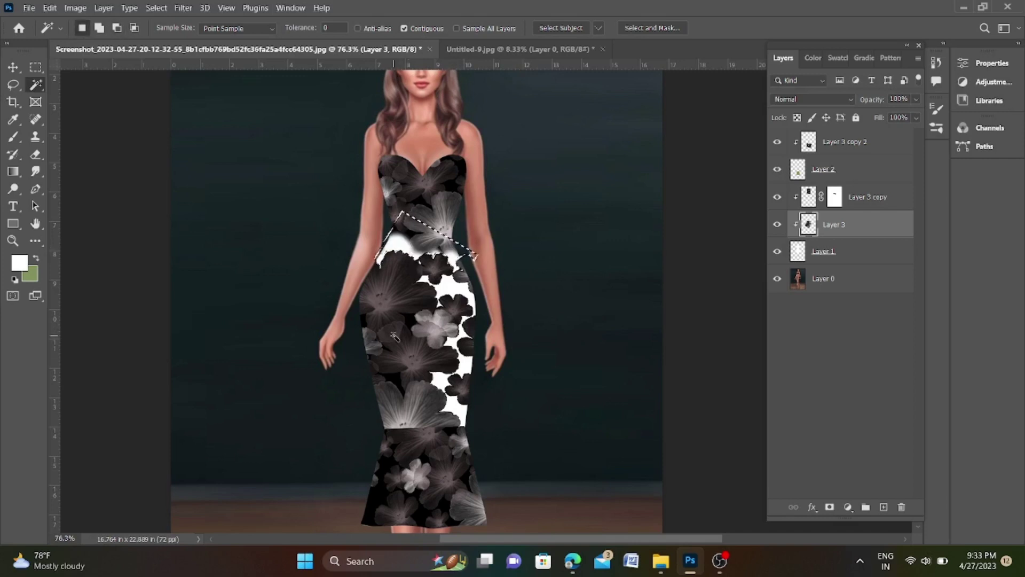
left_click(411, 319)
scroll(411, 319, "up", 2)
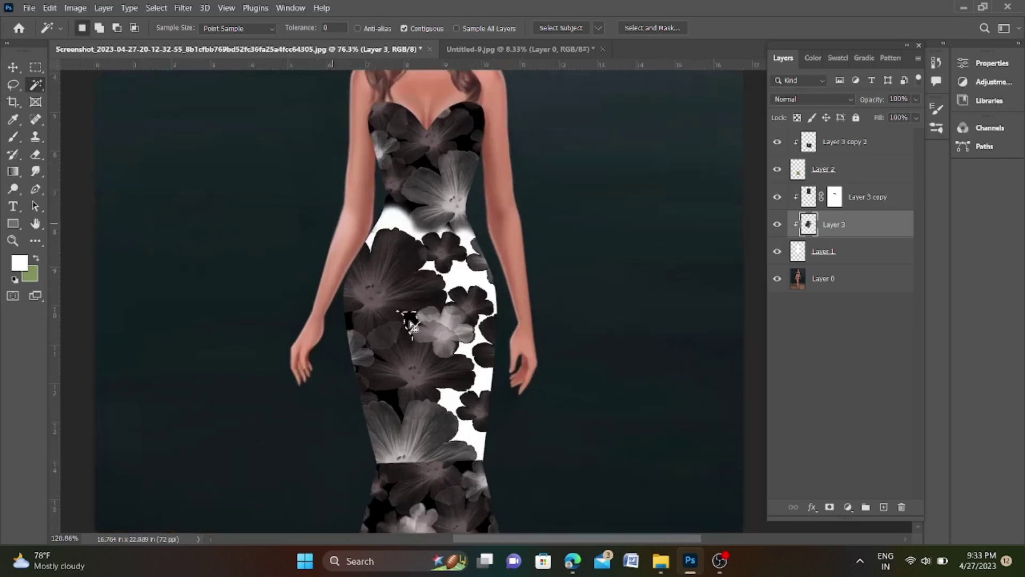
With Contiguous off, select every black area of the middle pattern, then deselect.
left_click(404, 28)
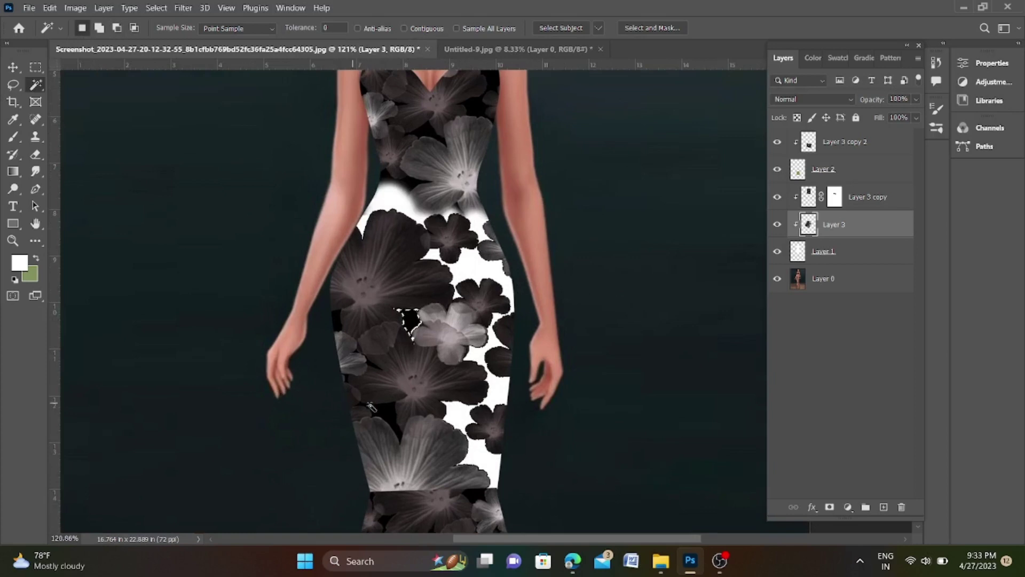
left_click(383, 411)
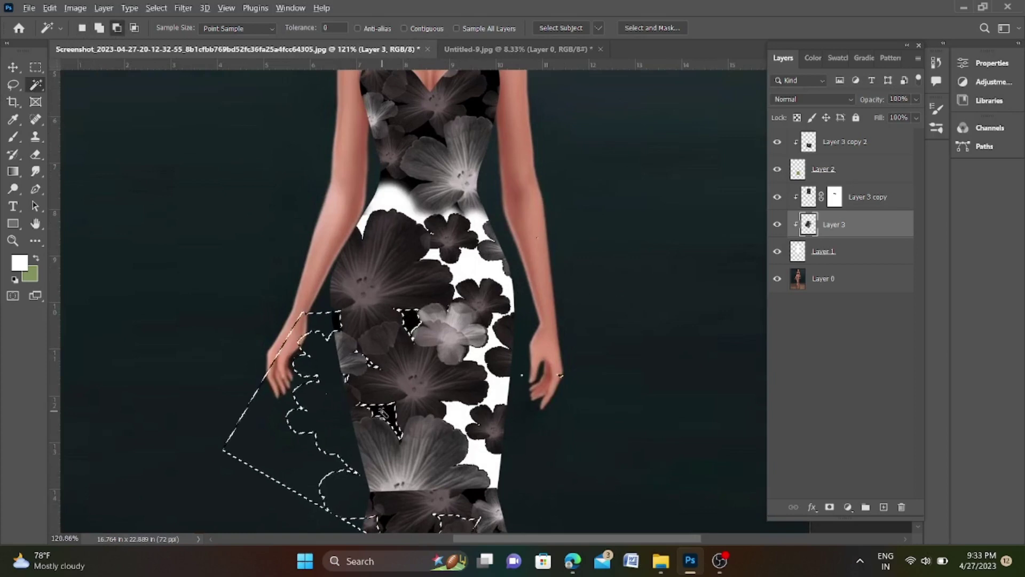
key("ctrl+d")
scroll(382, 411, "down", 3)
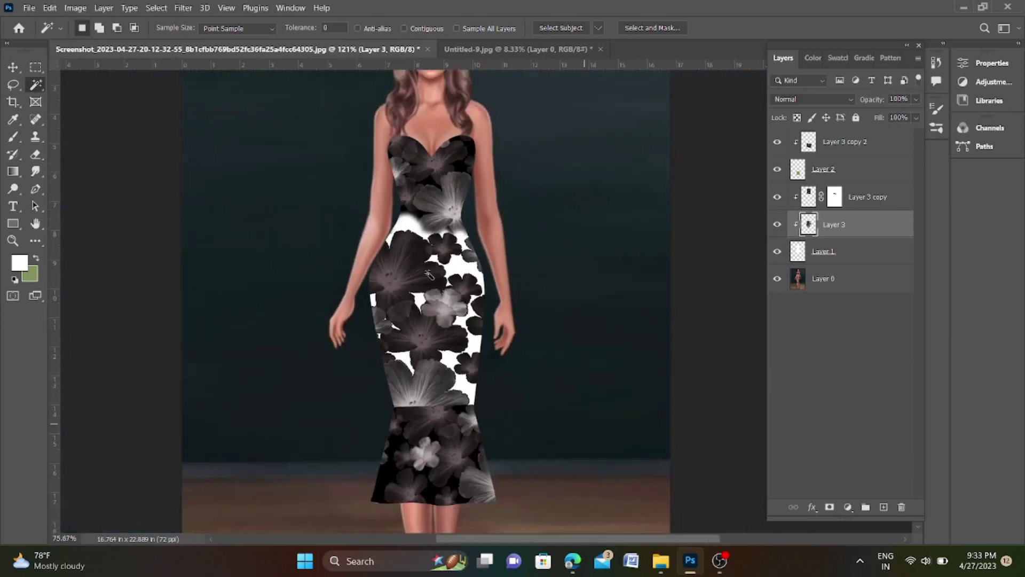
scroll(406, 321, "down", 2)
scroll(427, 240, "down", 1)
scroll(443, 196, "up", 2)
scroll(443, 197, "up", 3)
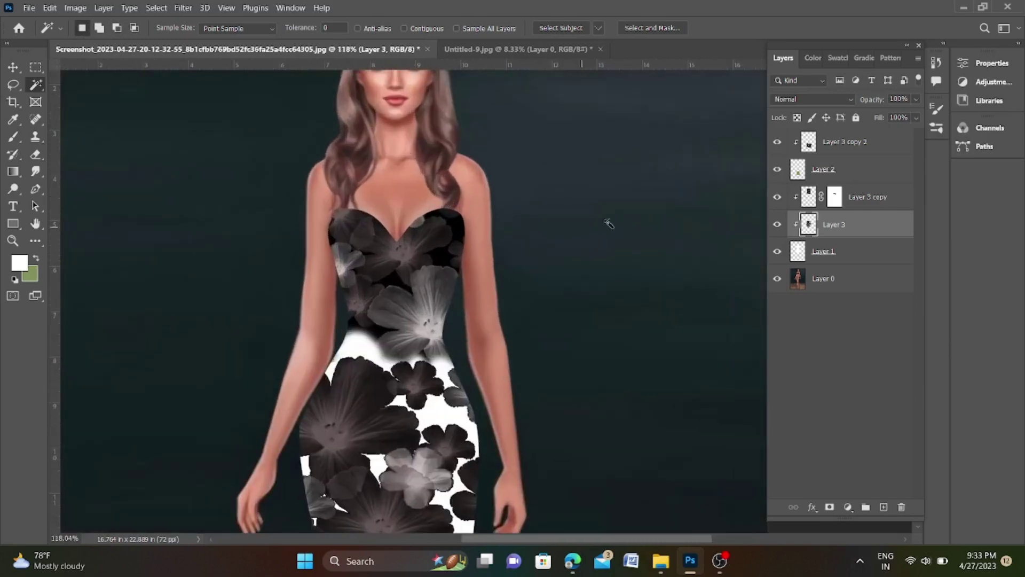
Select the bodice's black gaps on Layer 3 copy, deselect, then activate Layer 3 copy 2.
key("alt+bracketright")
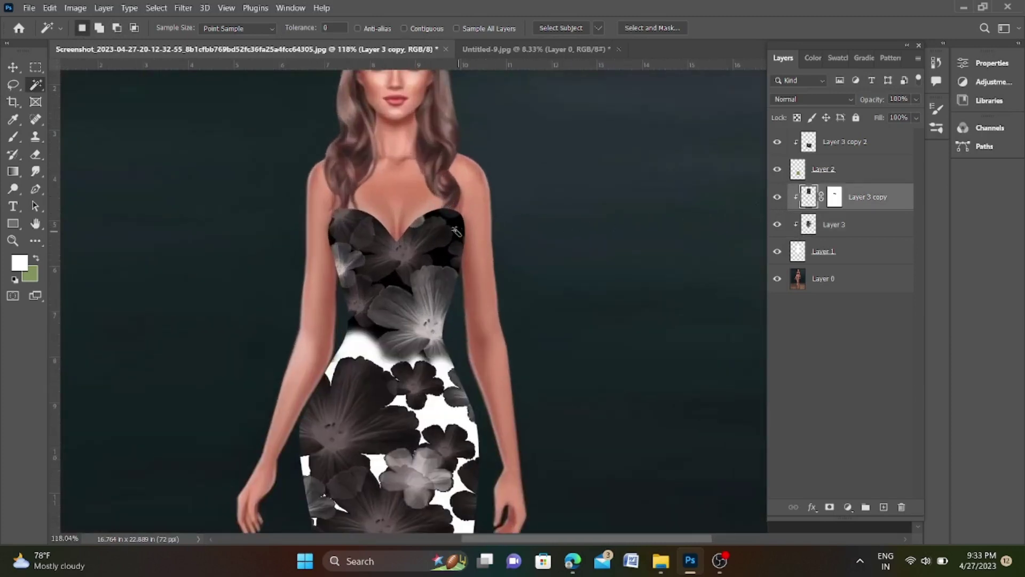
left_click(465, 230)
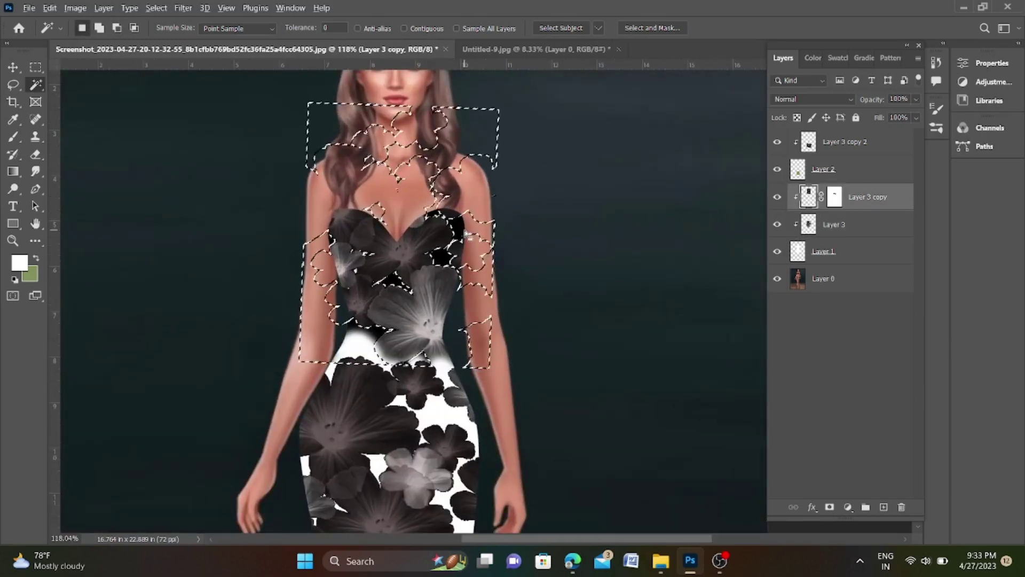
key("ctrl+d")
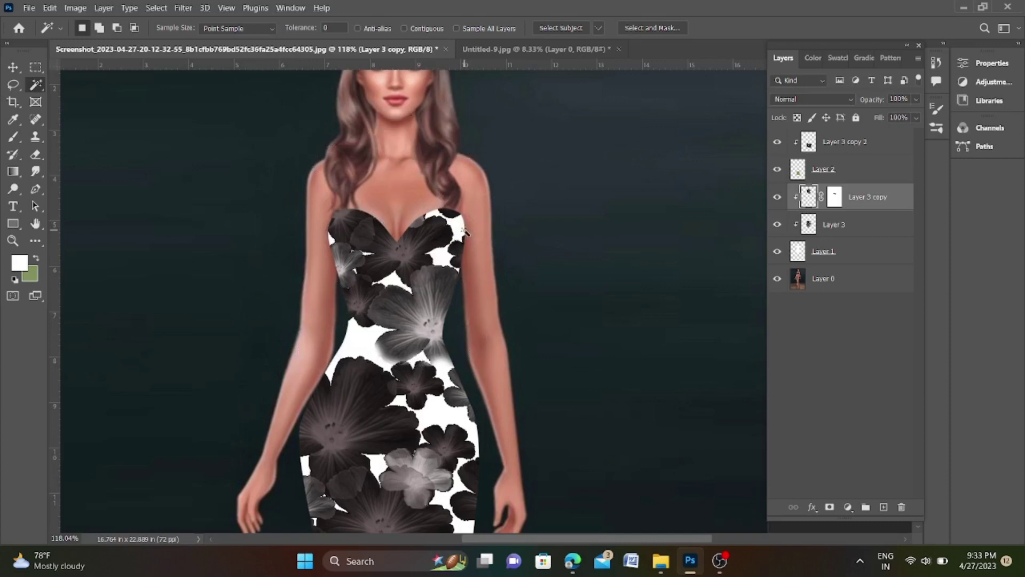
scroll(461, 233, "down", 2)
scroll(456, 235, "down", 2)
scroll(447, 240, "down", 1)
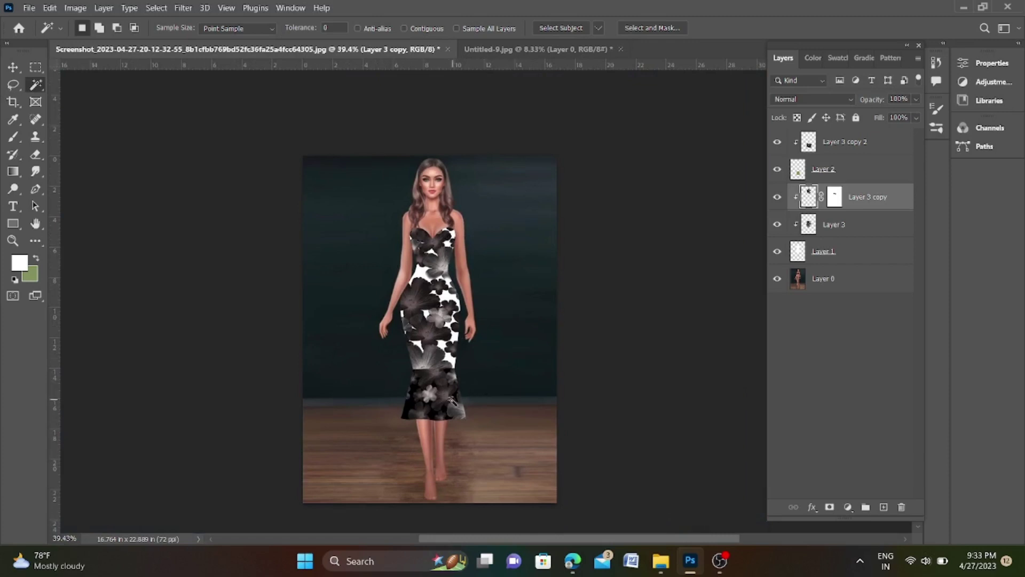
scroll(444, 406, "up", 1)
scroll(427, 405, "up", 2)
scroll(394, 403, "up", 1)
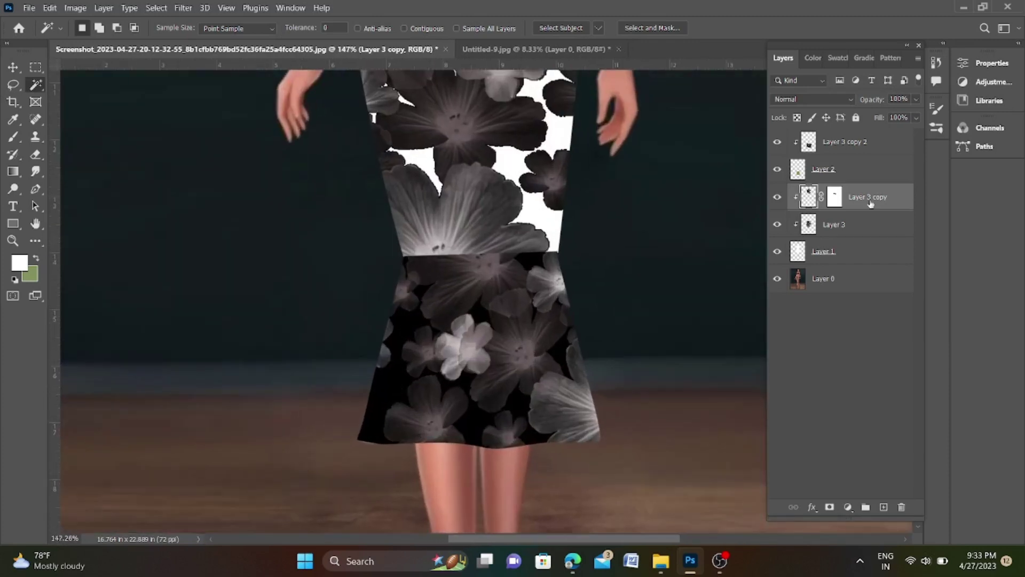
key("alt+period")
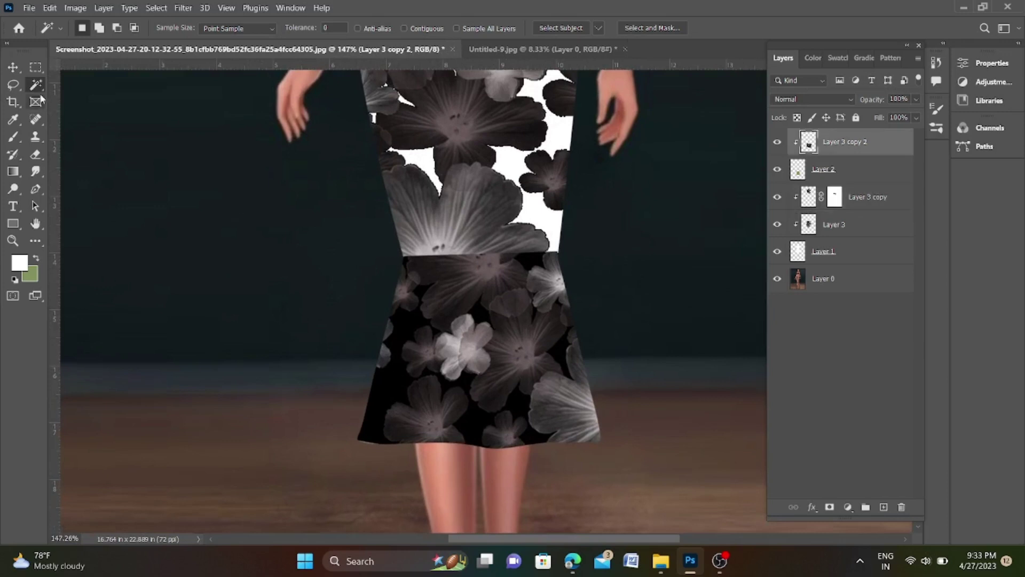
Select the skirt hem's black gaps on Layer 3 copy 2, deselect, and zoom out to view the figure.
left_click(401, 375)
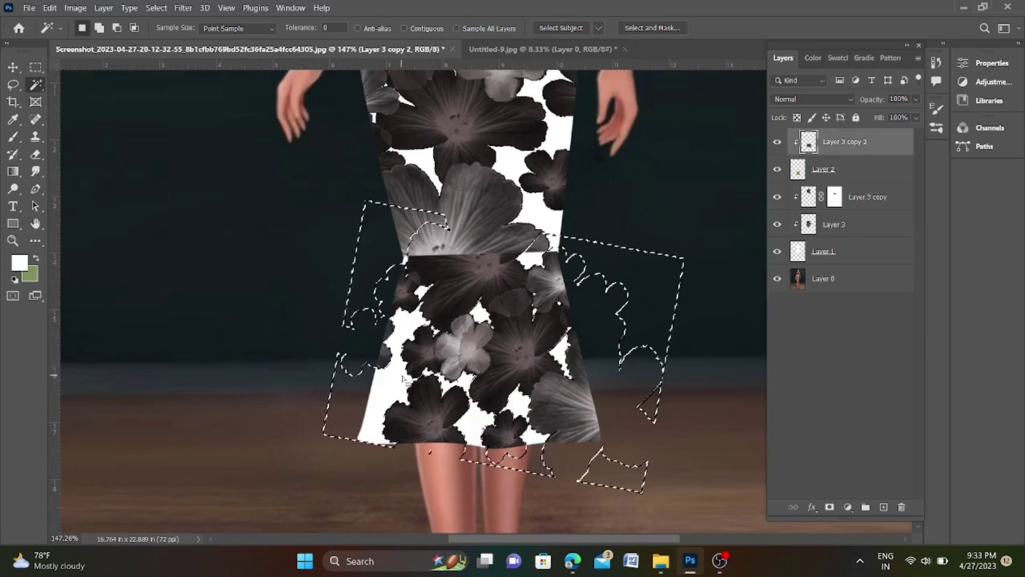
key("ctrl+d")
scroll(402, 376, "down", 3)
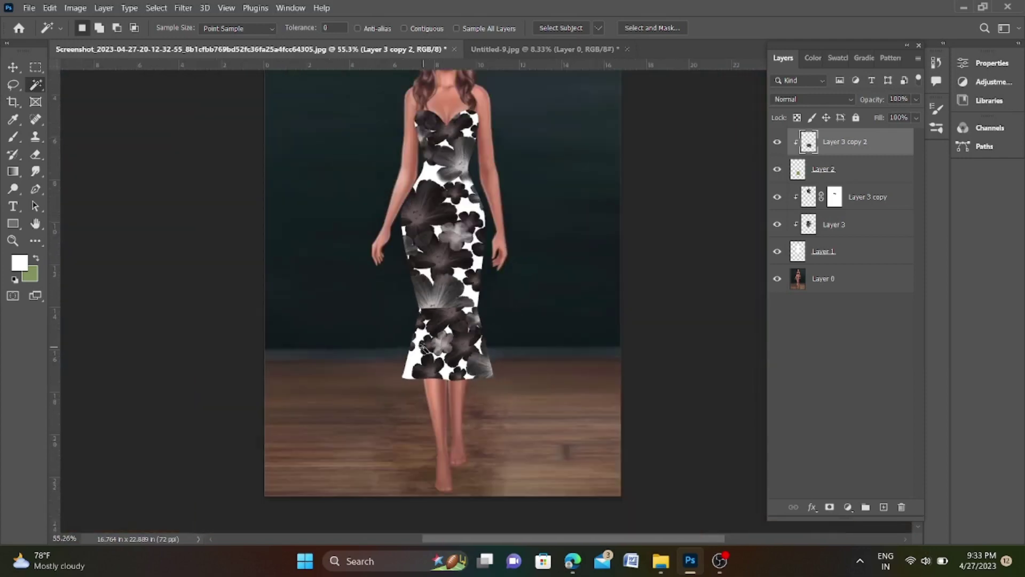
scroll(411, 363, "down", 2)
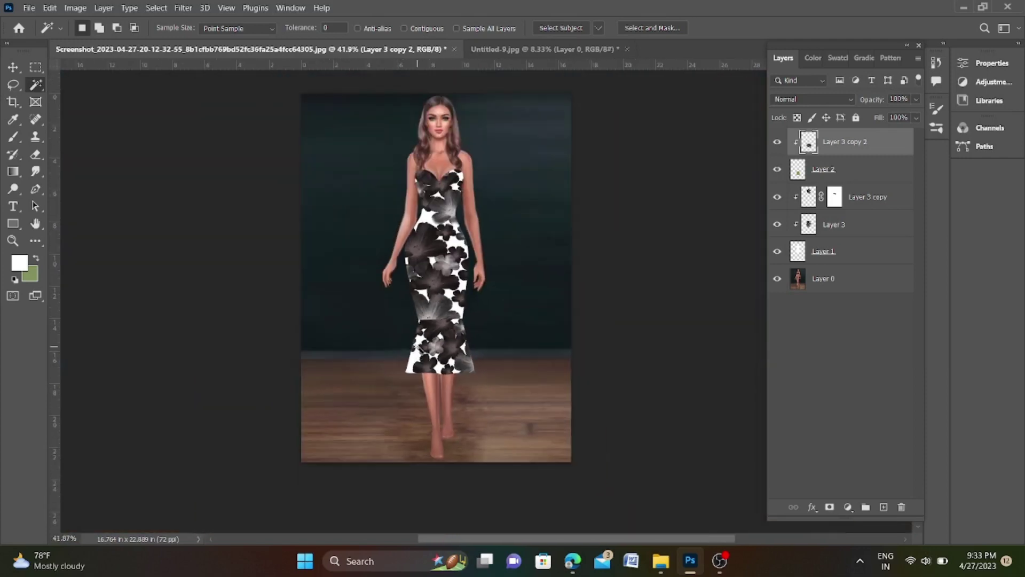
scroll(422, 347, "down", 1)
scroll(427, 342, "down", 1)
scroll(452, 330, "up", 1)
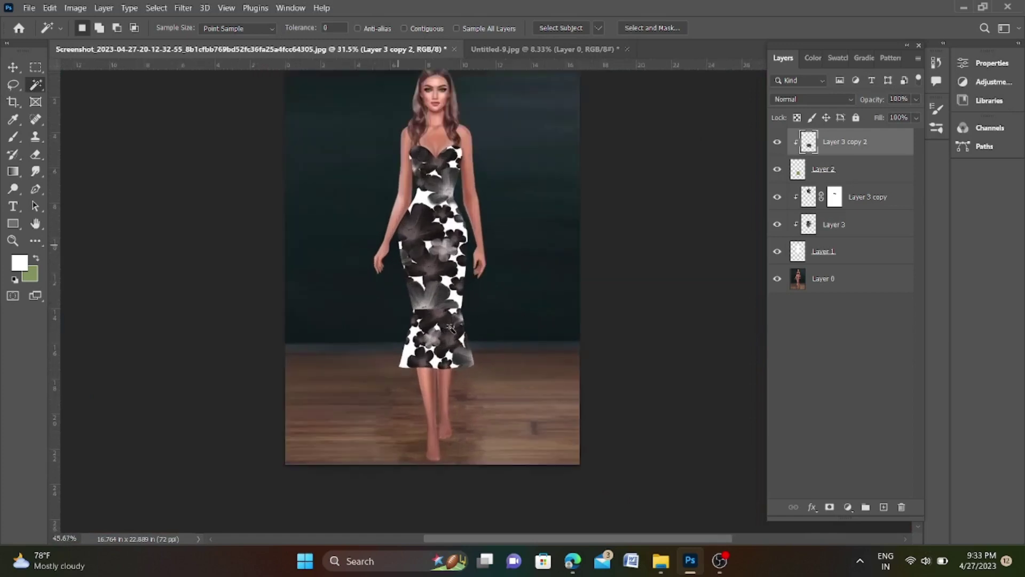
scroll(451, 330, "up", 3)
scroll(453, 188, "up", 1)
scroll(453, 182, "down", 2)
scroll(452, 163, "down", 1)
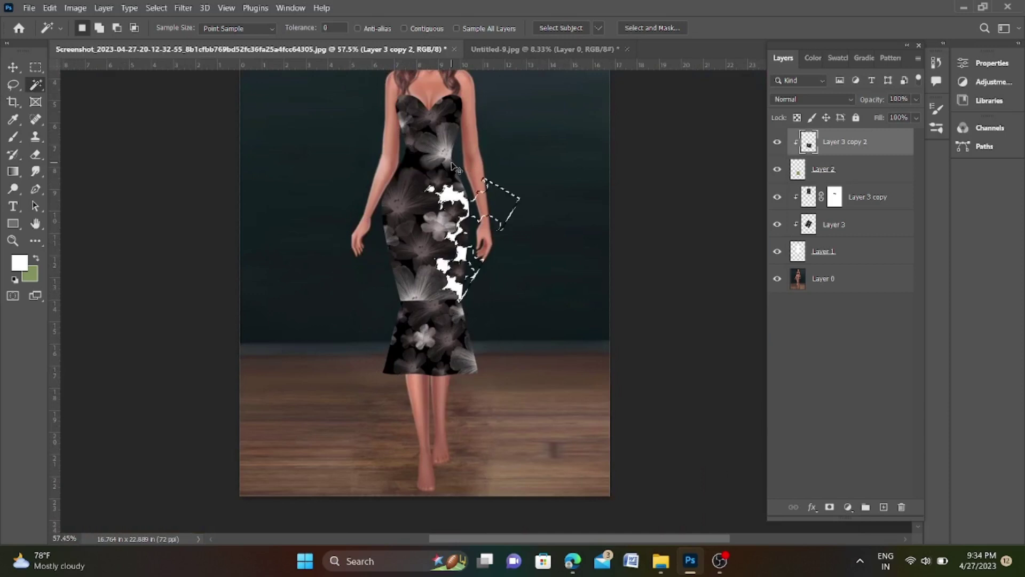
scroll(464, 247, "down", 2)
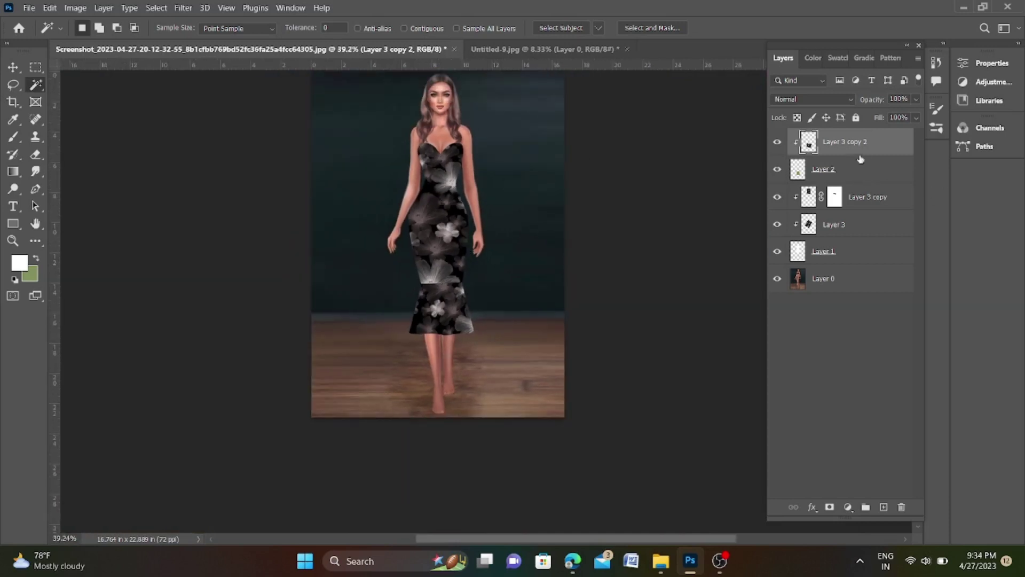
Add a new top layer and name it 'shadow', correcting a typo in the name.
left_click(882, 506)
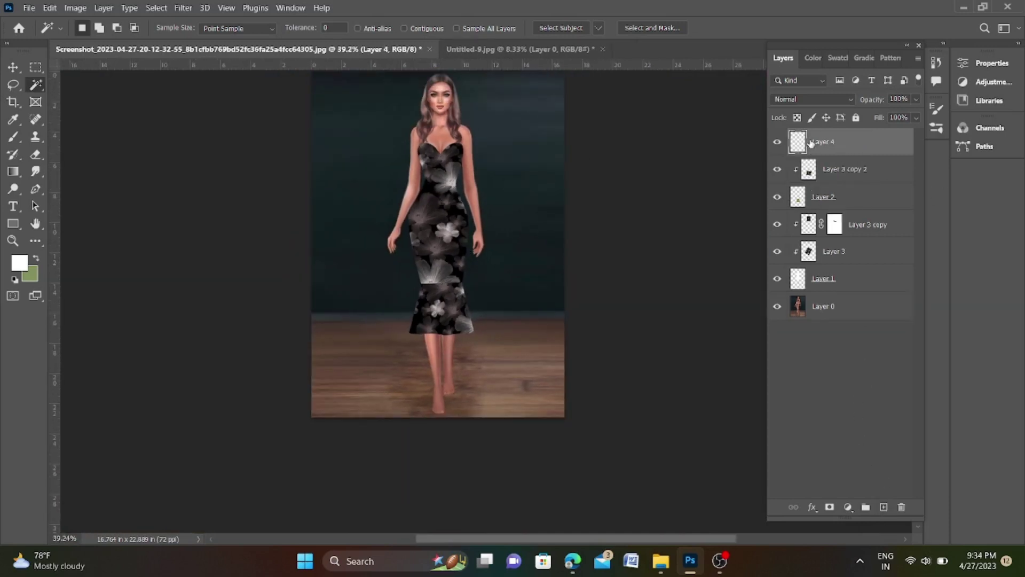
double_click(834, 142)
type("shadow")
key("Num_Lock")
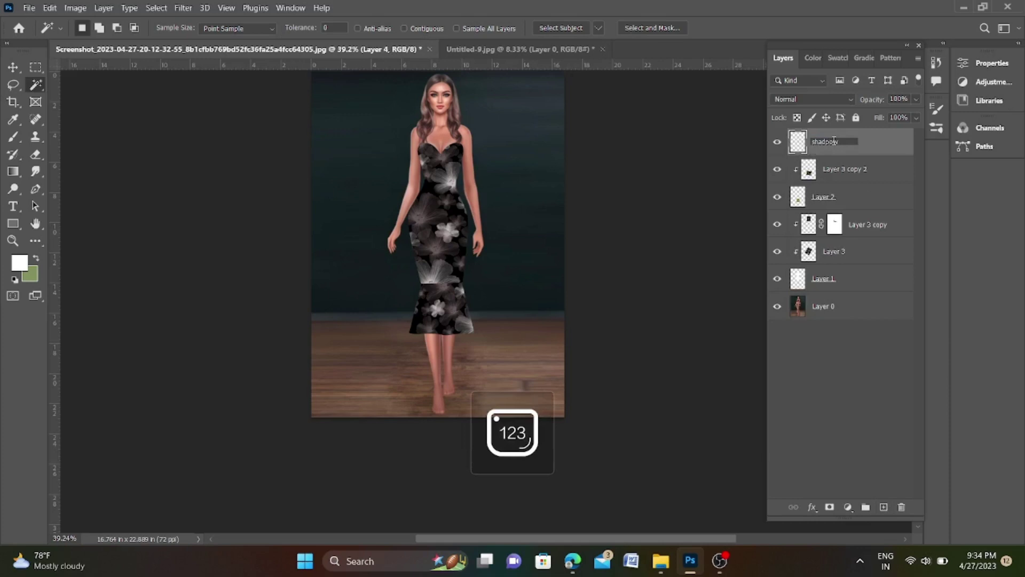
key("Return")
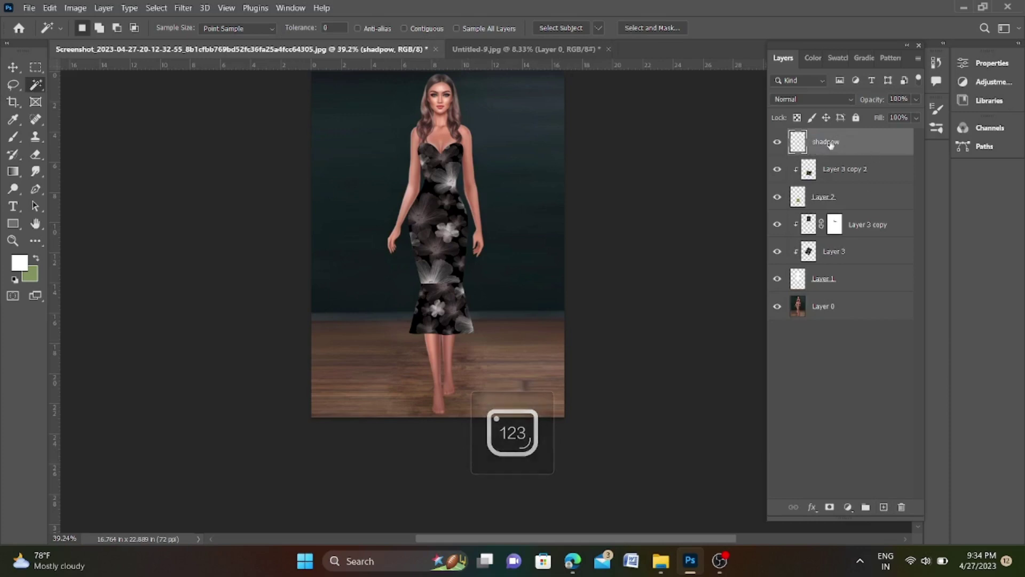
double_click(830, 142)
left_click(829, 142)
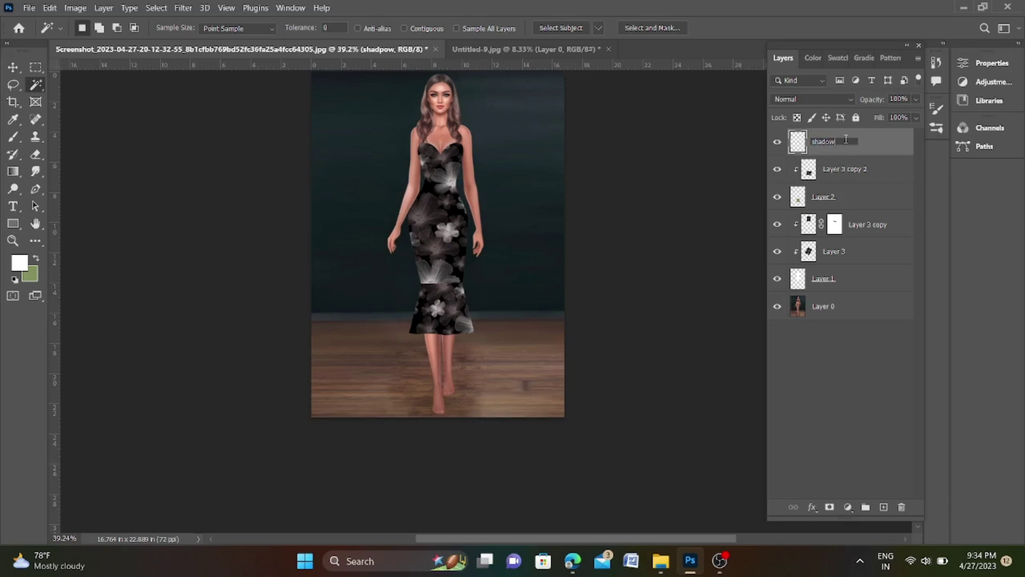
key("Return")
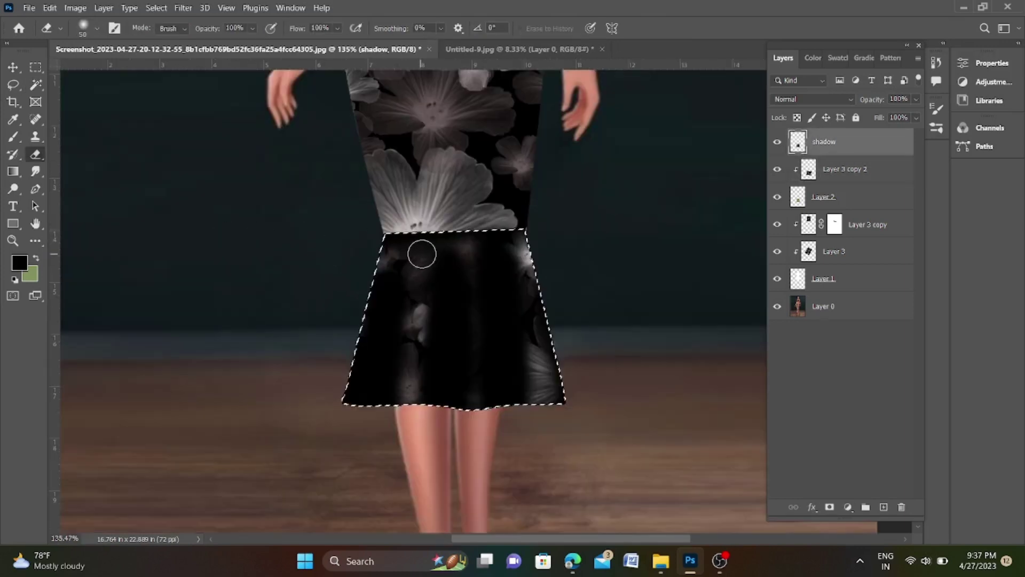
Erase the shadow layer in vertical strokes across the skirt so it fades toward the edges.
left_click_drag(422, 254, 403, 412)
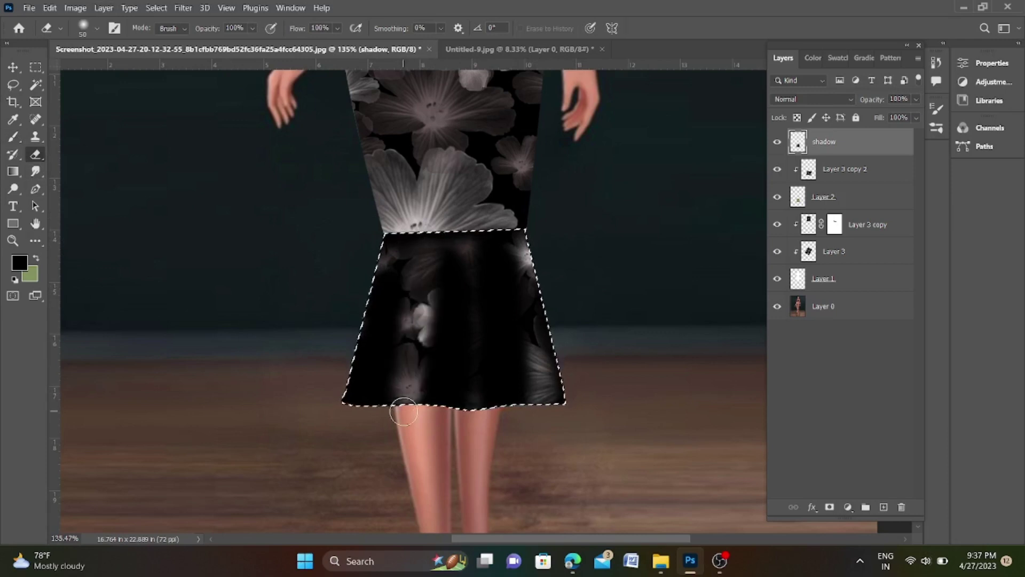
left_click_drag(450, 245, 465, 414)
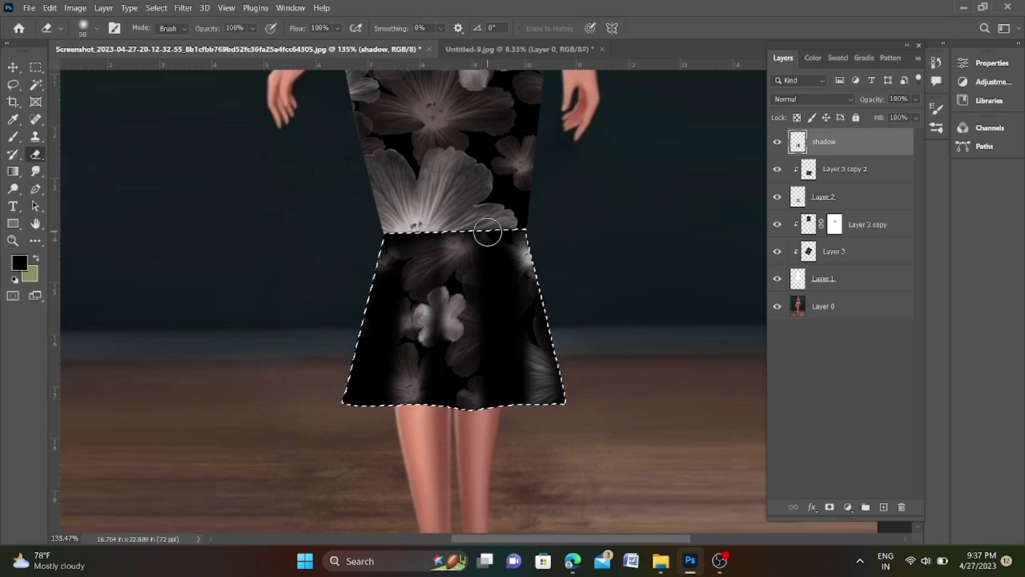
left_click_drag(489, 238, 480, 388)
left_click_drag(511, 218, 545, 407)
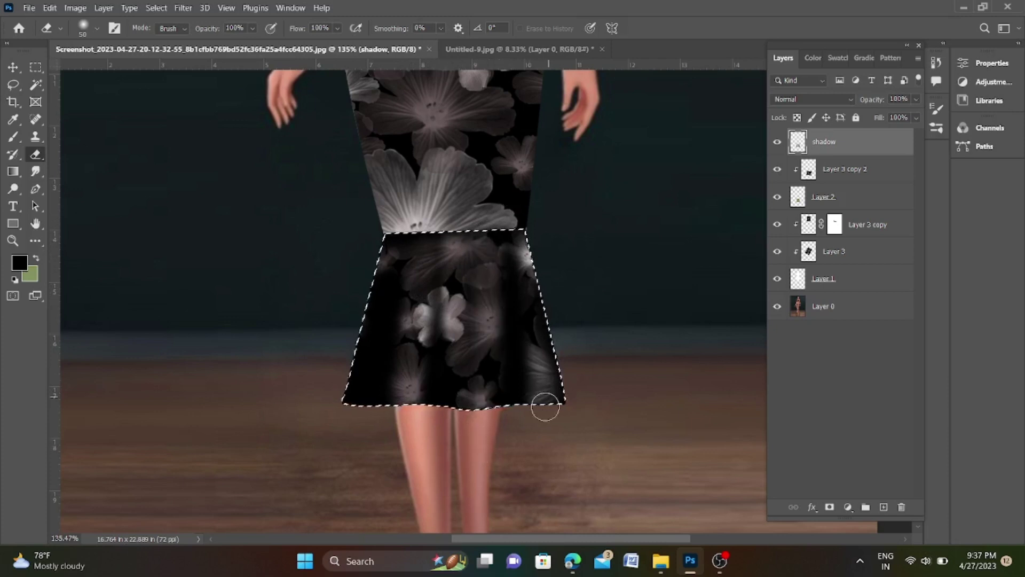
left_click_drag(466, 280, 467, 237)
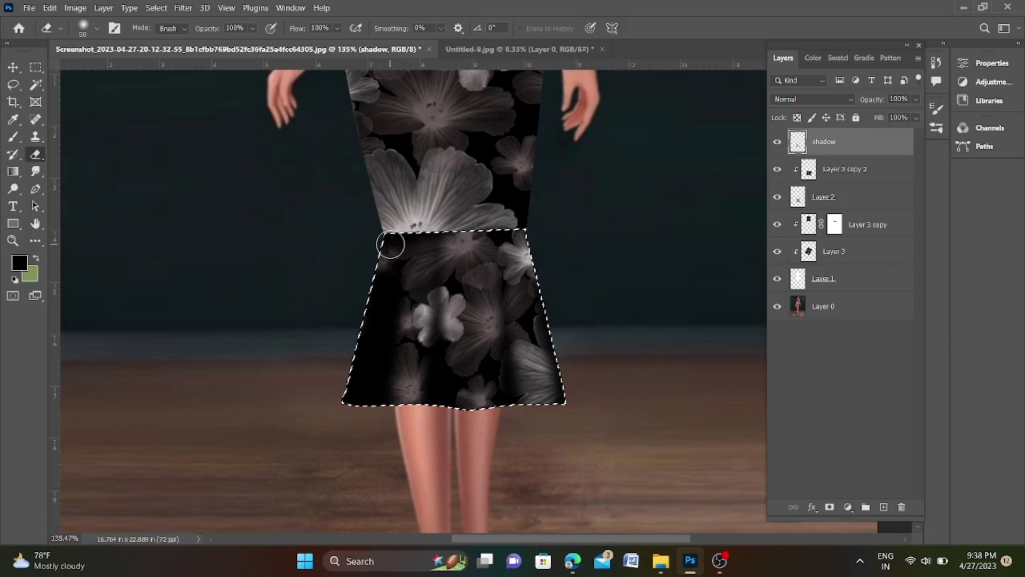
left_click_drag(394, 229, 342, 393)
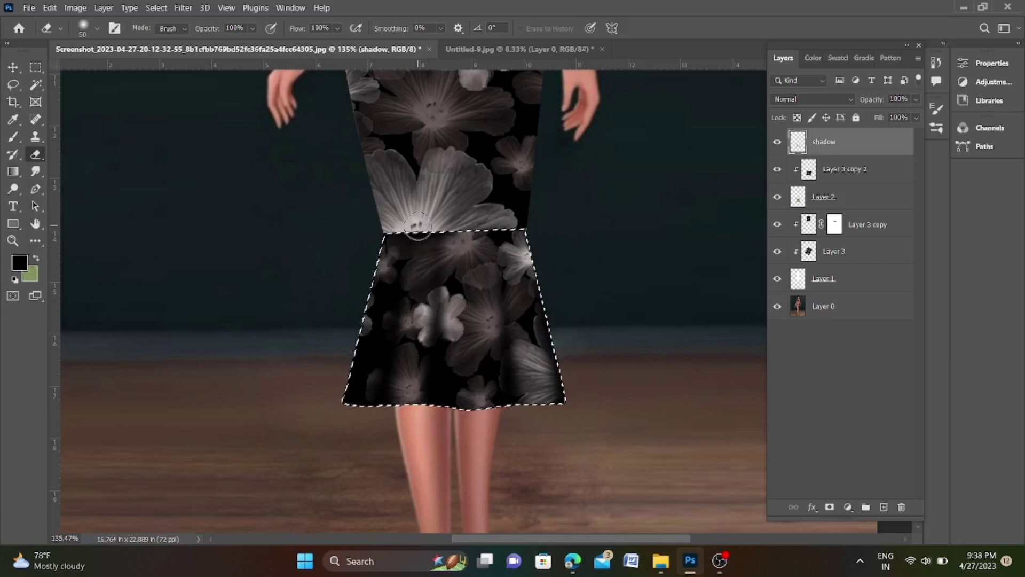
left_click_drag(418, 366, 418, 329)
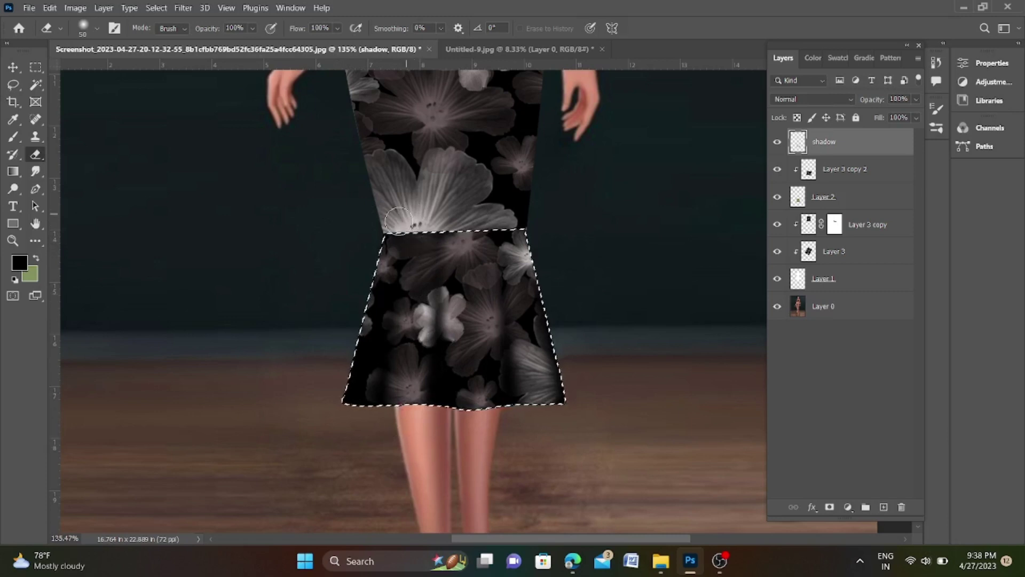
scroll(564, 415, "down", 1)
scroll(564, 415, "down", 1)
scroll(422, 247, "down", 1)
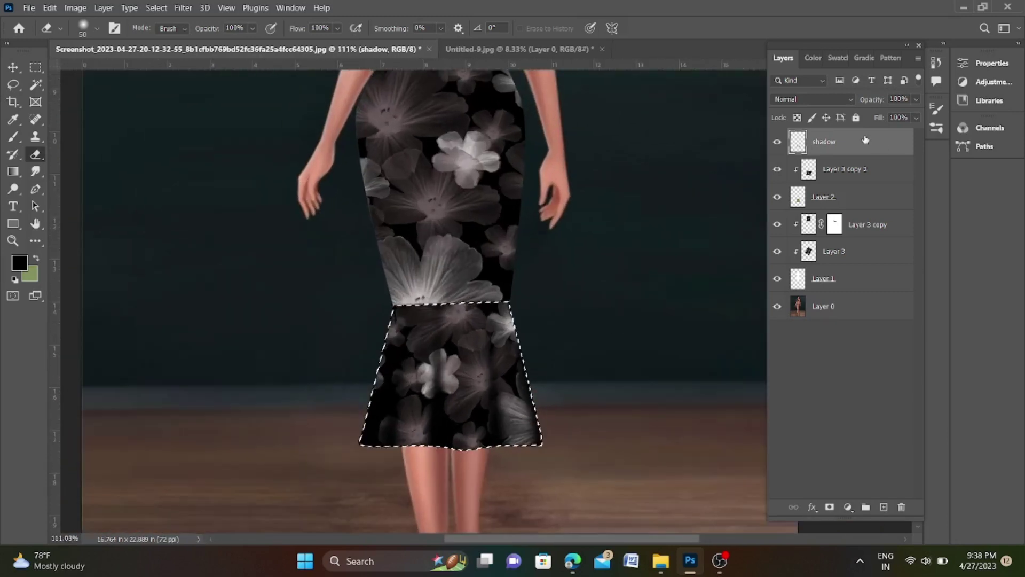
scroll(499, 319, "up", 5)
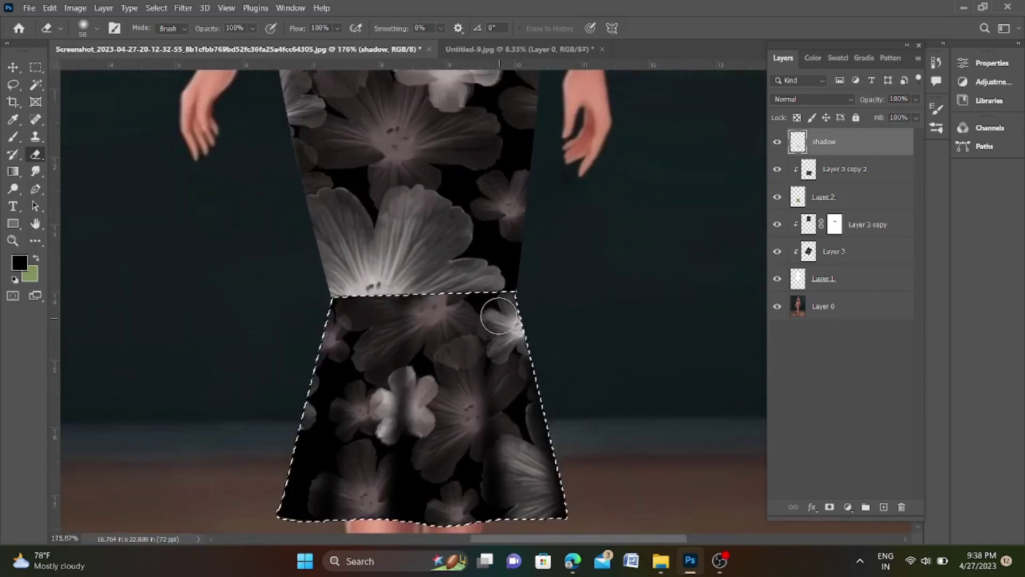
Paint a thin dark line along the skirt's top seam with a size-15 brush.
left_click(13, 137)
key("bracketleft")
key("bracketleft")
key("bracketleft")
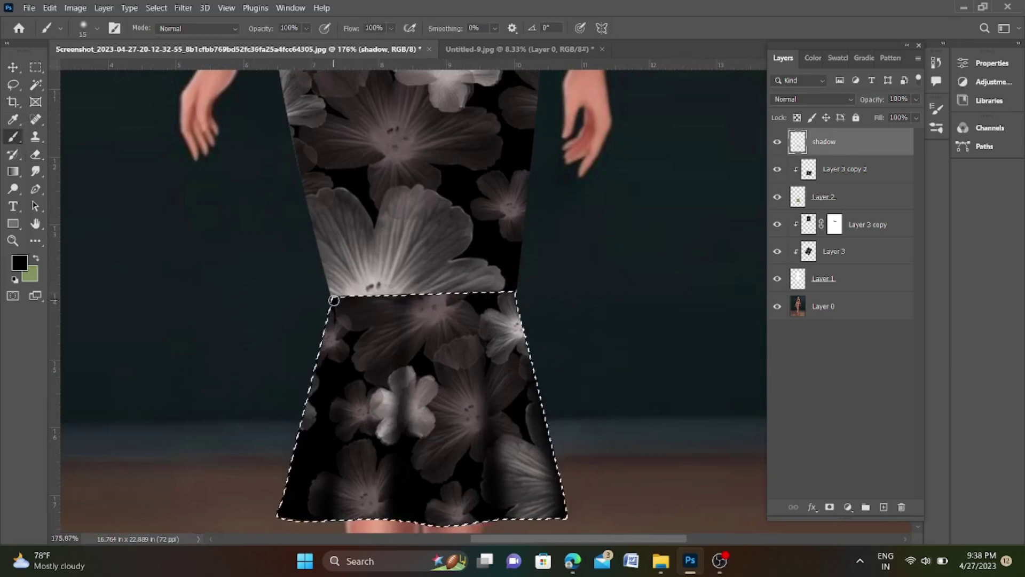
left_click_drag(338, 300, 516, 292)
scroll(436, 315, "down", 3)
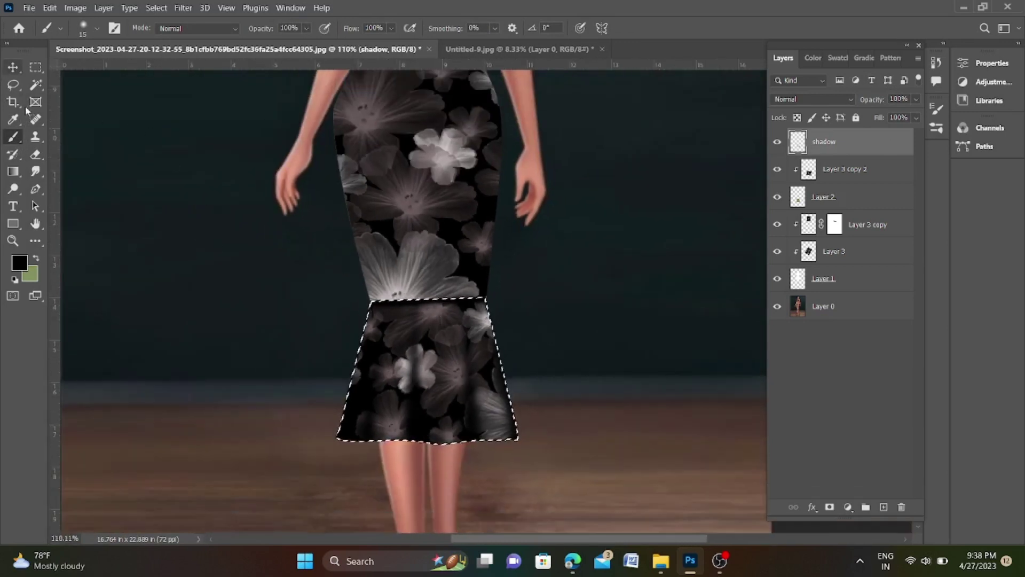
scroll(480, 302, "down", 2)
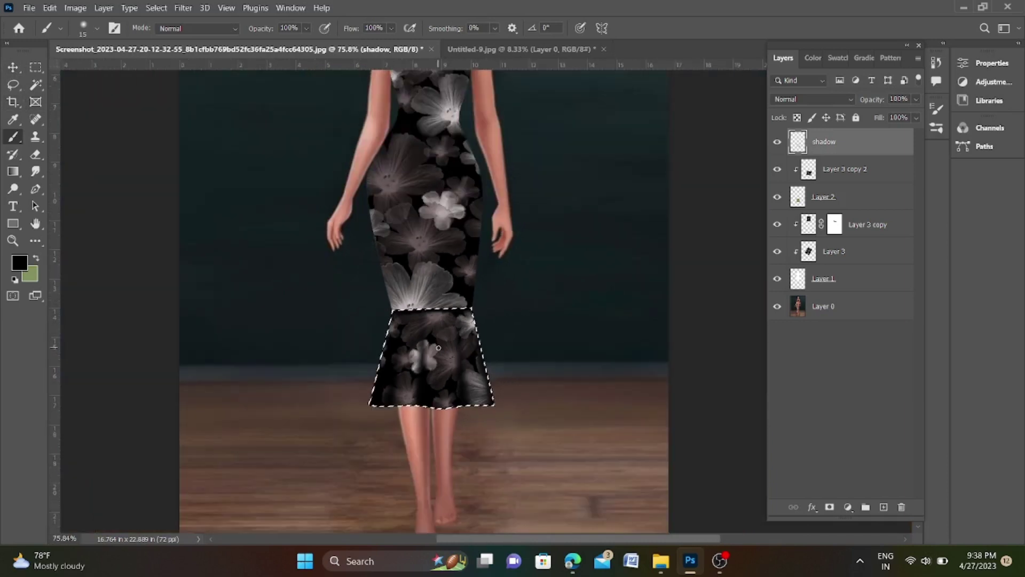
Select the bodice, raise the brush to size 25, and paint a black shadow band below the bust.
left_click(798, 281, "ctrl")
scroll(520, 311, "down", 2)
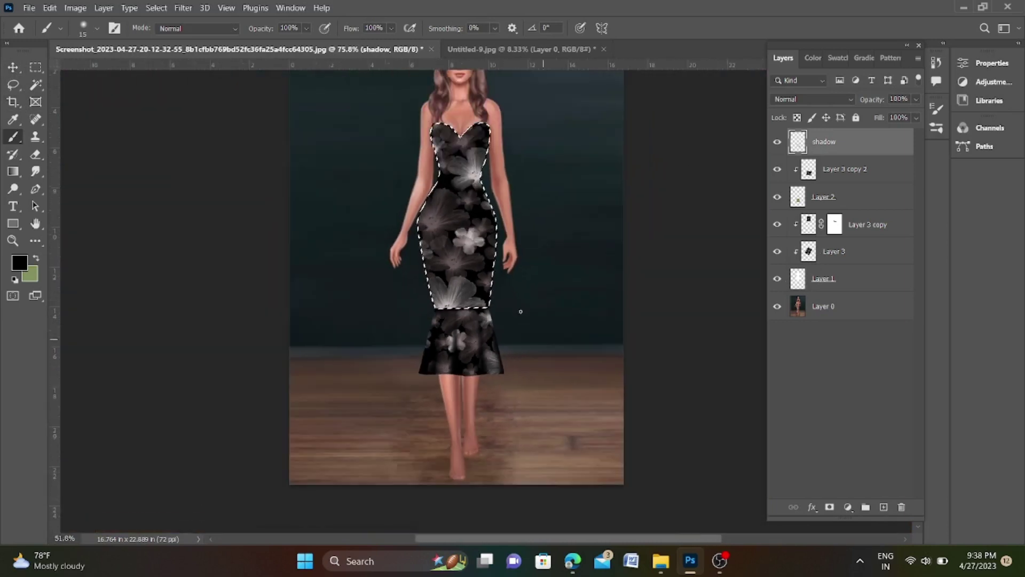
scroll(521, 311, "up", 1)
scroll(481, 240, "up", 2)
scroll(453, 213, "up", 1)
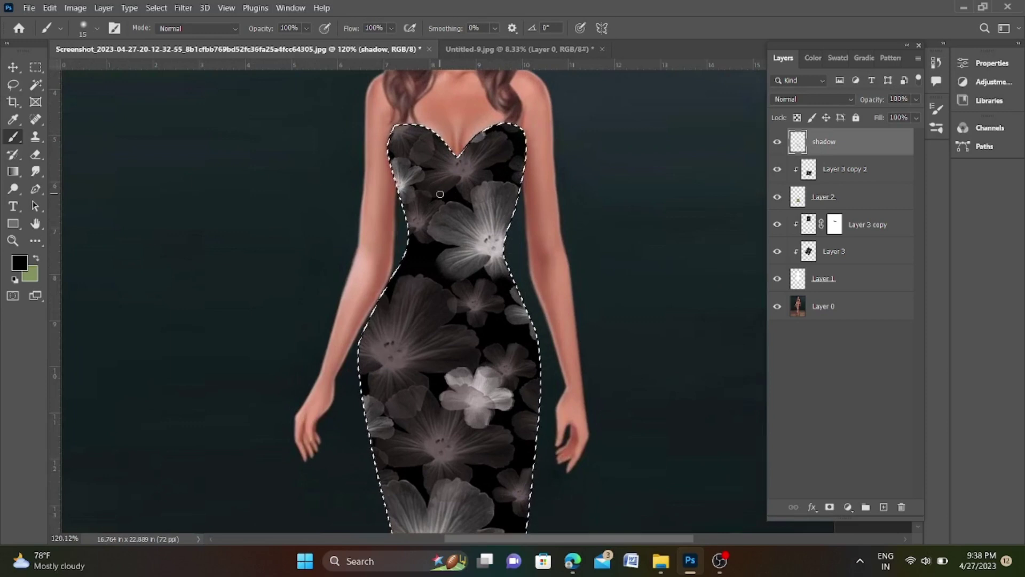
key("bracketright")
mouse_move(407, 198)
left_mouse_down()
mouse_move(464, 165)
mouse_move(531, 190)
left_mouse_up()
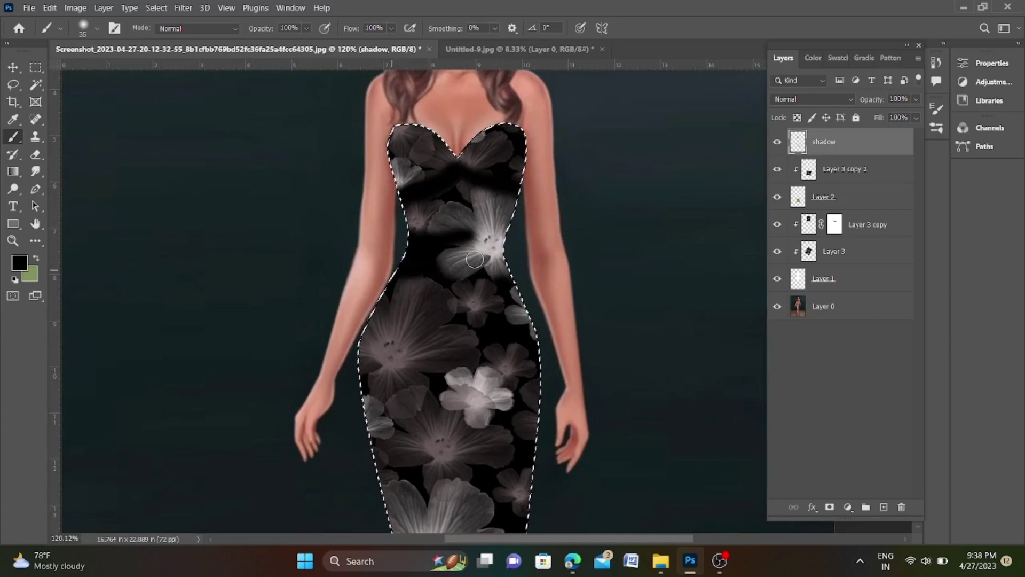
Darken the dress's left edge with a vertical stroke of black shadow.
scroll(439, 208, "down", 3)
scroll(412, 295, "up", 2)
left_click_drag(405, 229, 413, 430)
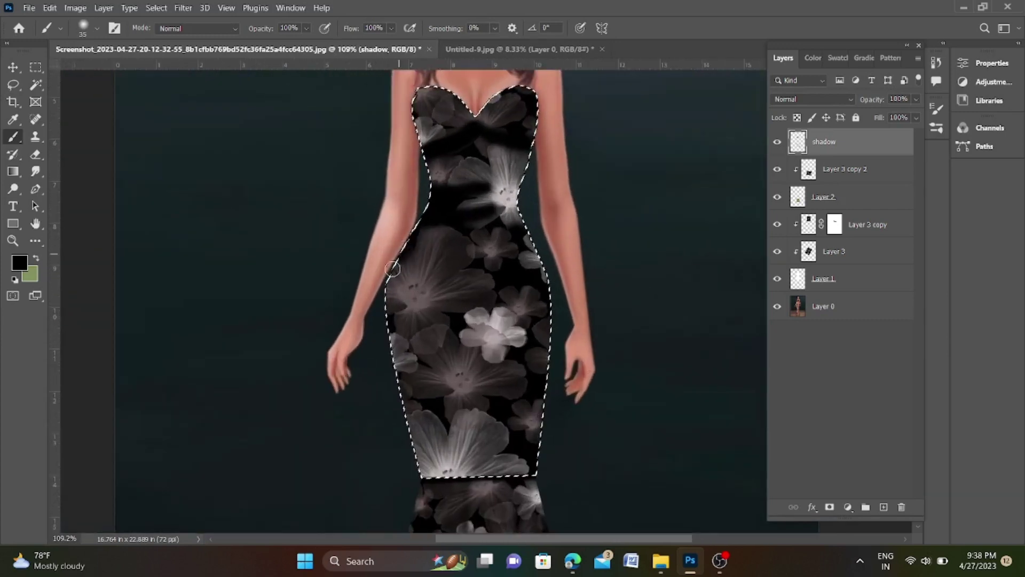
scroll(412, 429, "down", 2)
scroll(465, 219, "up", 1)
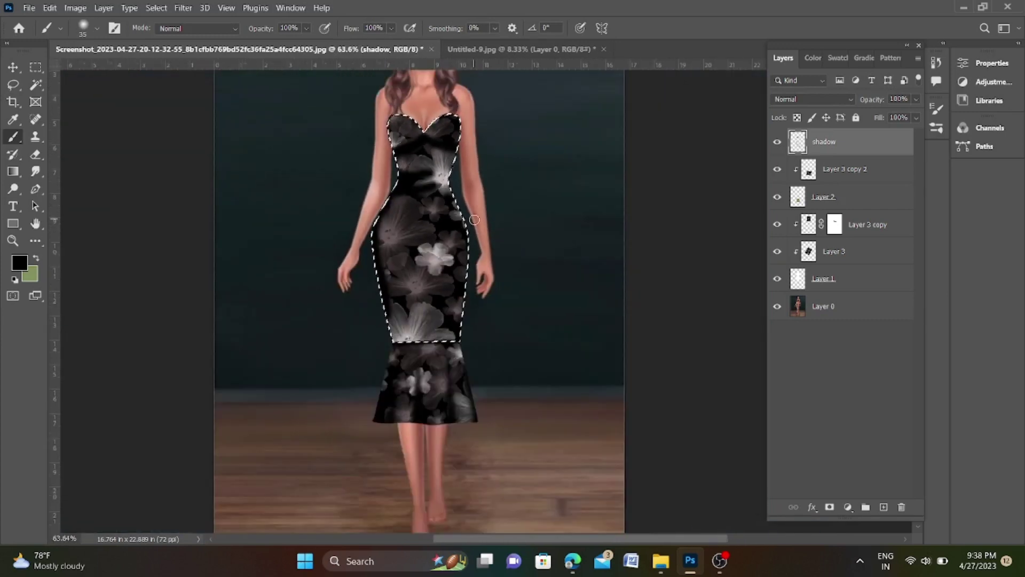
scroll(464, 219, "up", 1)
scroll(446, 180, "down", 2)
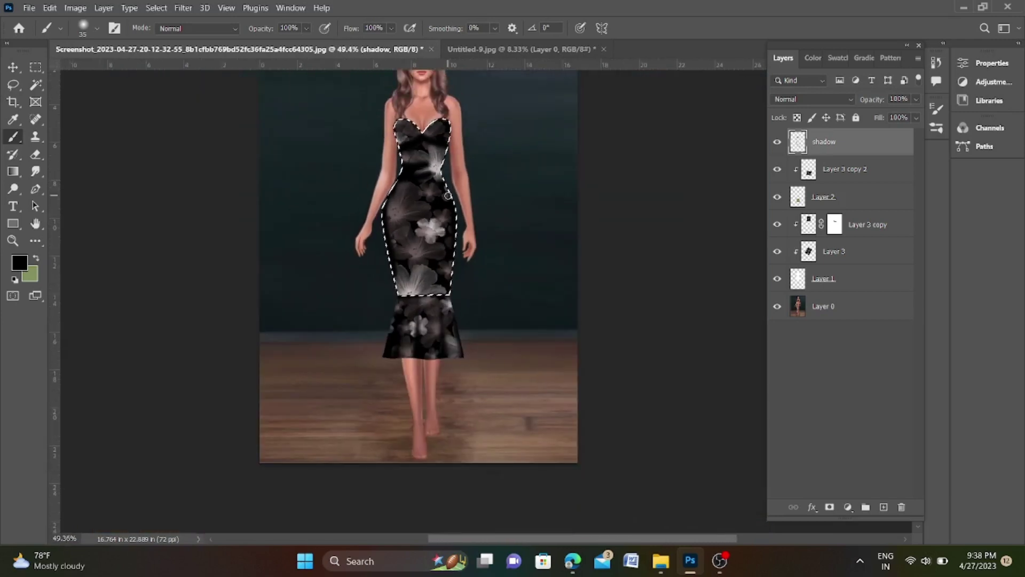
Erase part of the shadow from the upper bodice with the Eraser.
key("e")
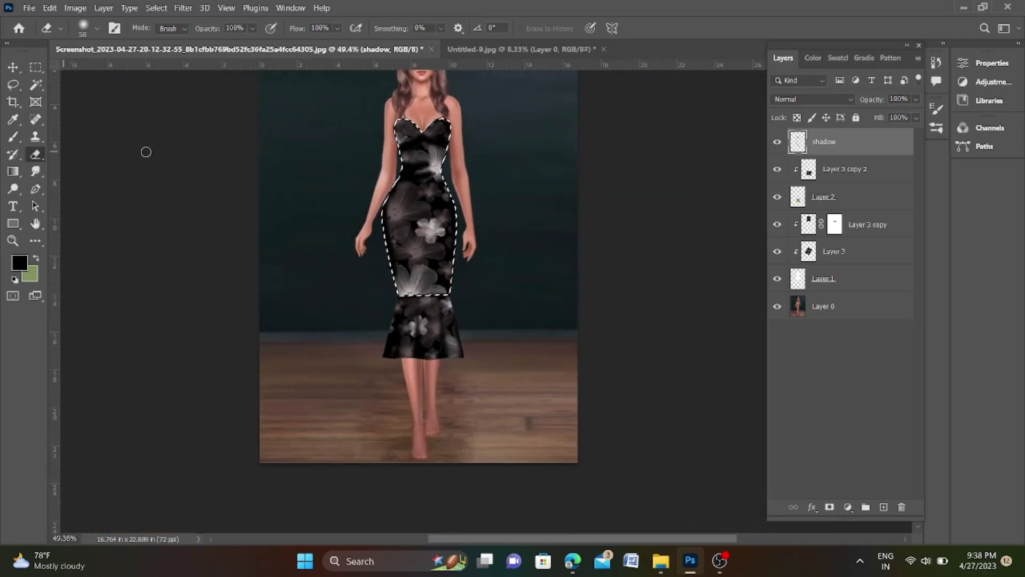
scroll(354, 156, "up", 1)
scroll(412, 133, "up", 1)
scroll(417, 130, "up", 1)
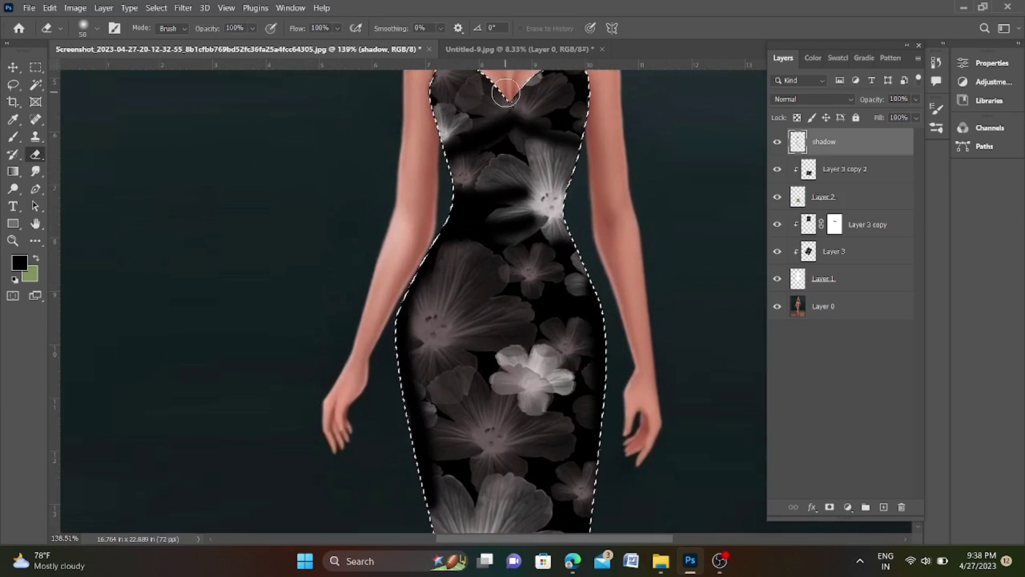
scroll(389, 101, "down", 2)
scroll(489, 146, "up", 1)
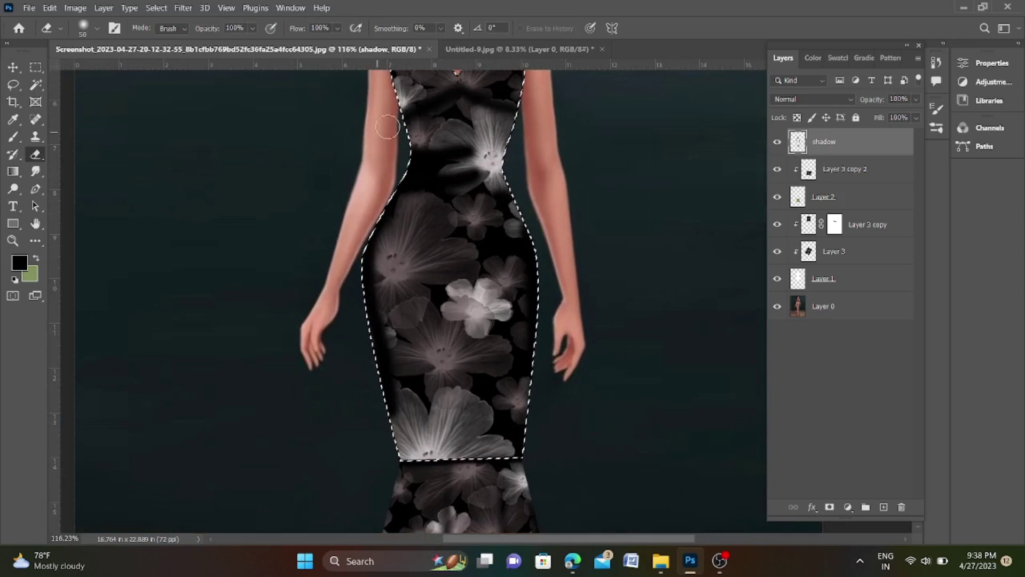
scroll(411, 129, "down", 2)
scroll(428, 155, "up", 1)
left_click_drag(419, 120, 469, 128)
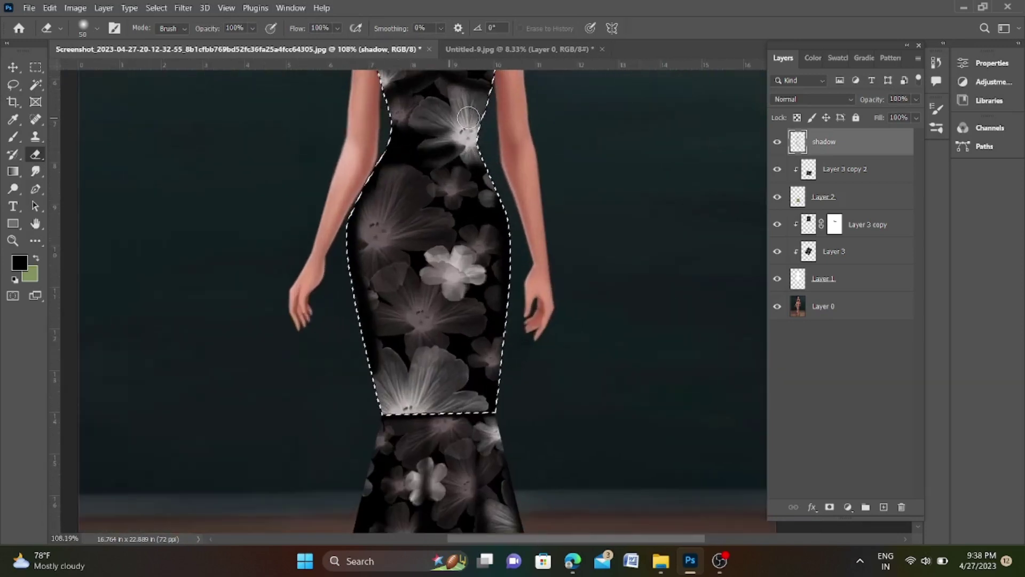
Lighten the shadow along the dress's left edge and clear the selection.
scroll(421, 160, "down", 1)
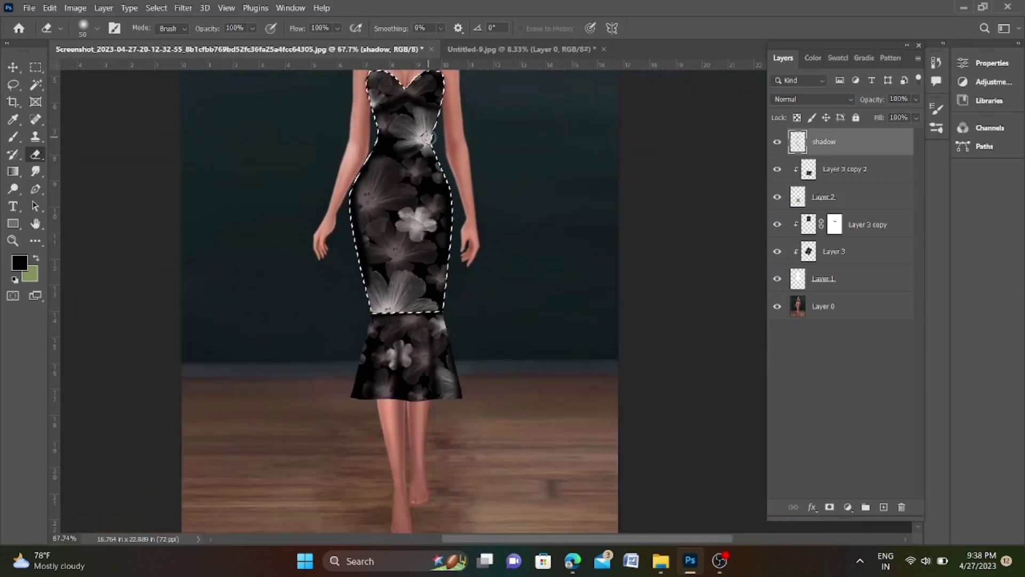
scroll(355, 179, "down", 1)
scroll(356, 179, "up", 2)
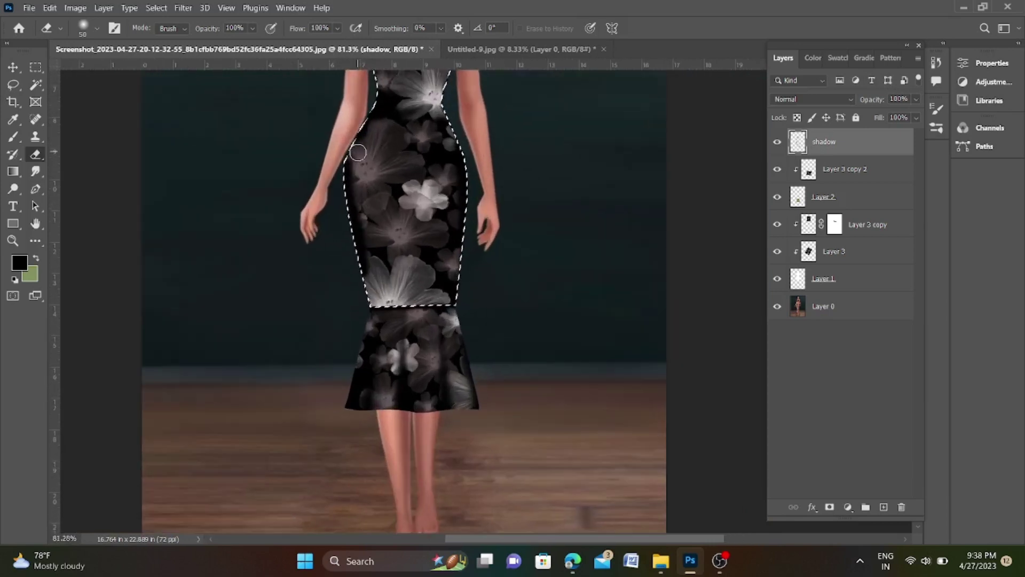
mouse_move(357, 152)
left_mouse_down()
mouse_move(385, 280)
mouse_move(372, 284)
mouse_move(354, 201)
mouse_move(359, 144)
left_mouse_up()
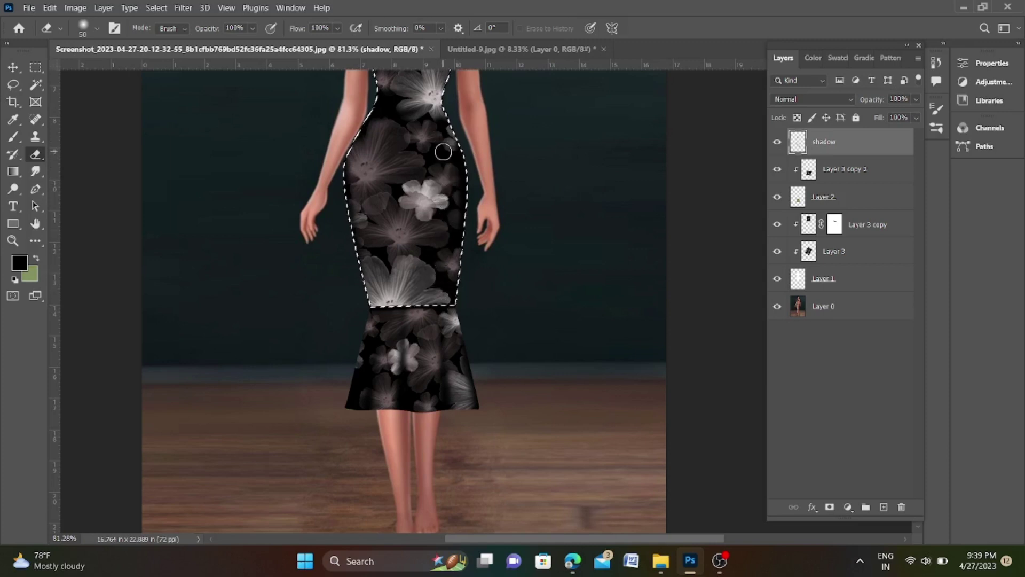
scroll(395, 316, "down", 3)
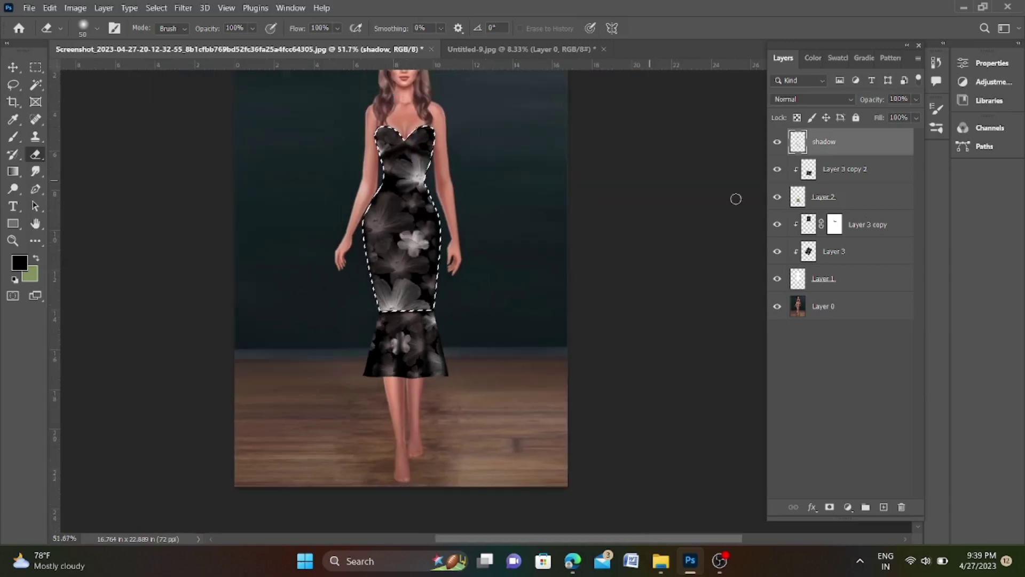
key("ctrl+d")
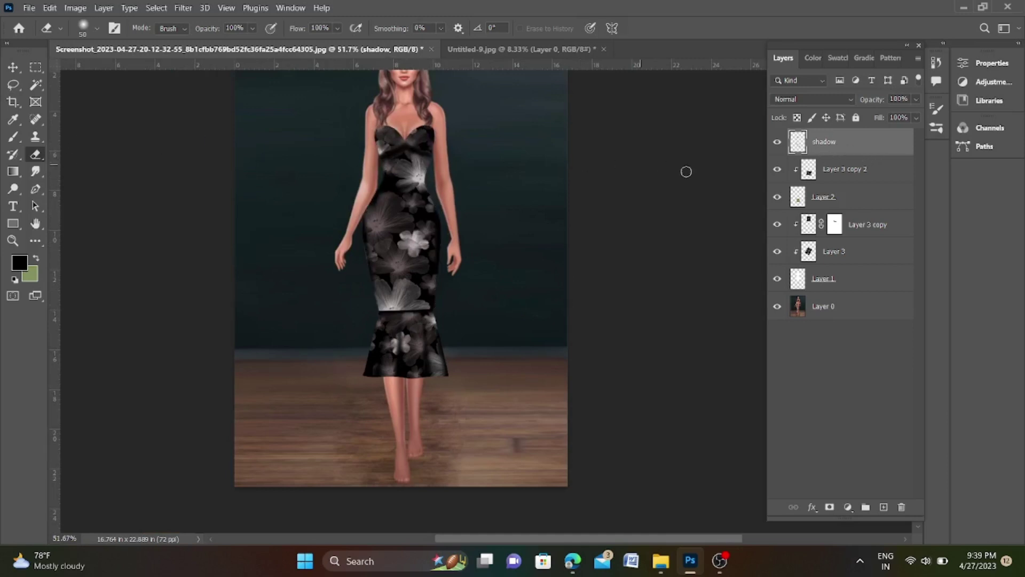
Reload the bodice selection, set Eraser Opacity 26% and Flow 34%, then deselect.
left_click(795, 279, "ctrl")
left_click_drag(252, 28, 223, 46)
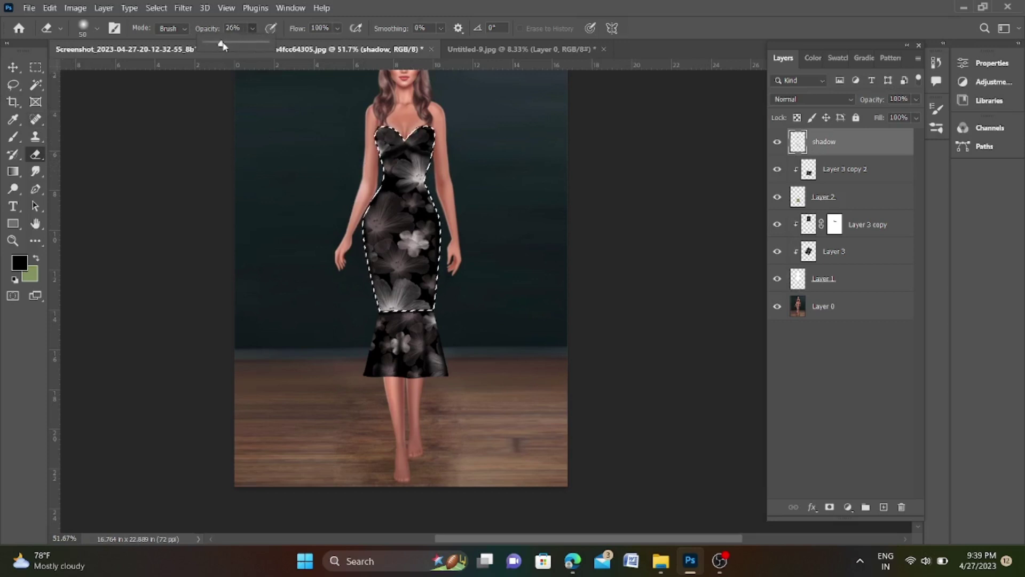
left_click_drag(338, 29, 311, 44)
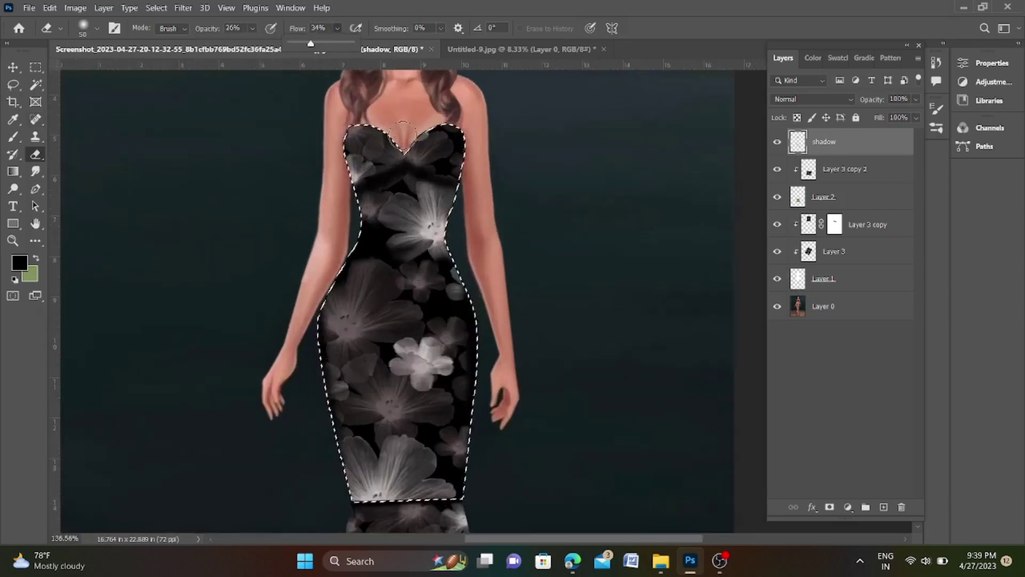
scroll(403, 129, "up", 1)
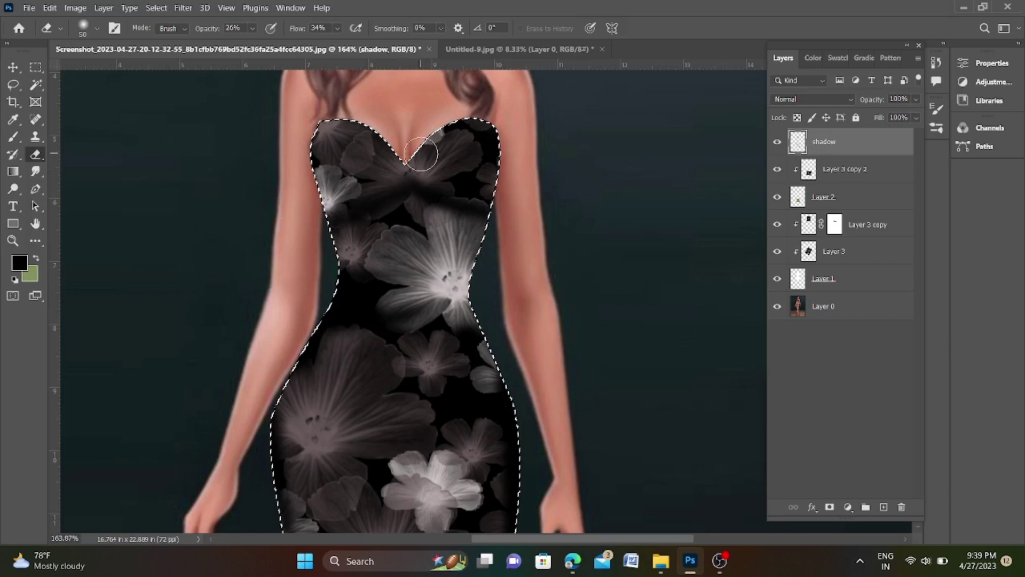
scroll(446, 165, "down", 1)
scroll(427, 214, "down", 2)
scroll(423, 240, "down", 2)
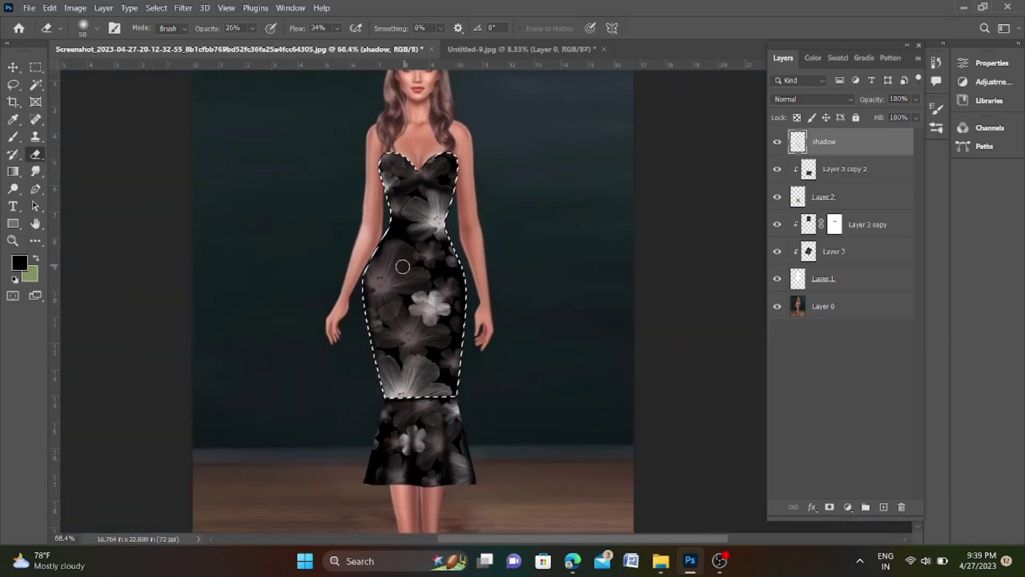
scroll(403, 267, "up", 2)
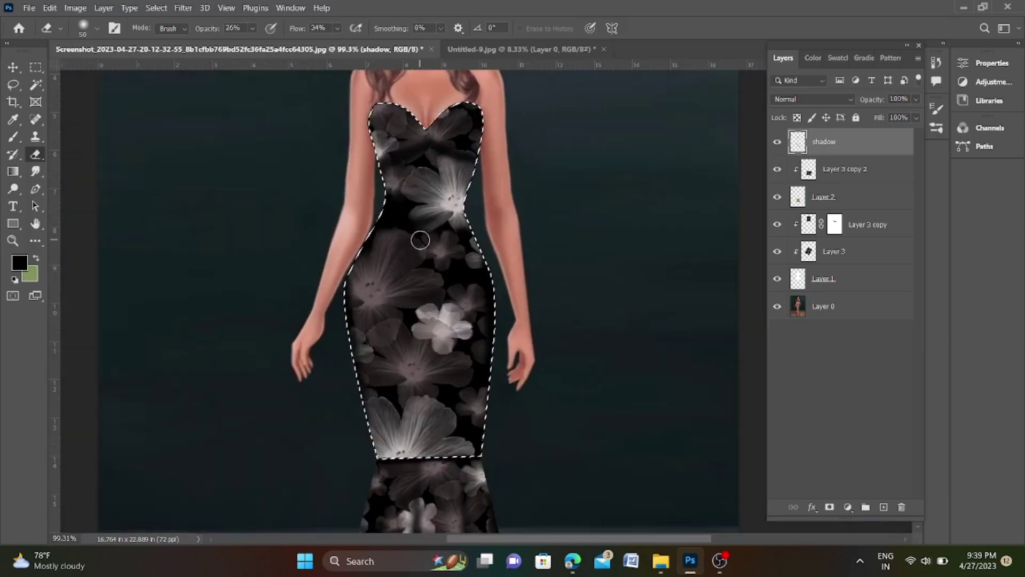
scroll(420, 240, "down", 2)
key("ctrl+d")
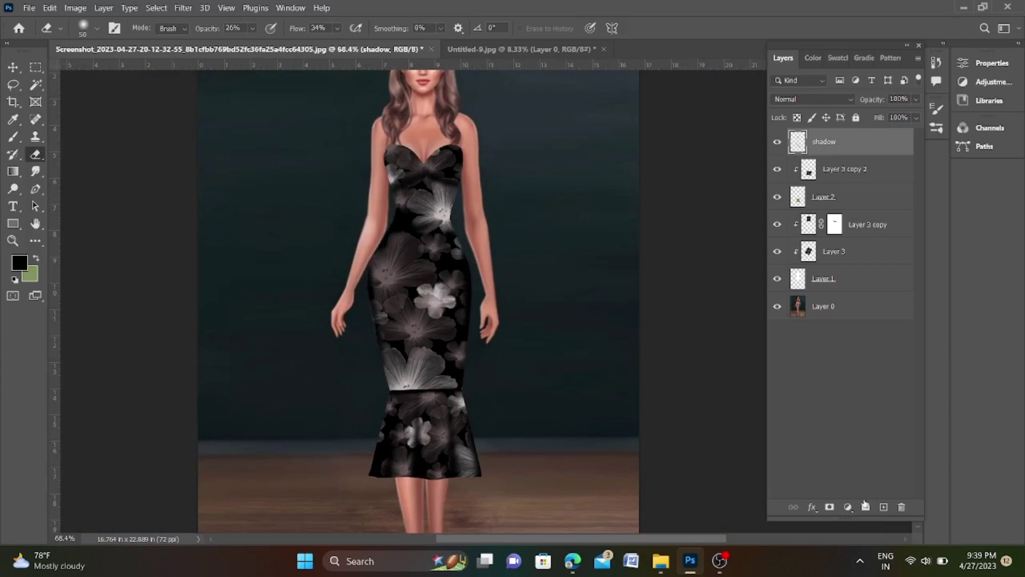
Add a Hue/Saturation layer clipped to the shadow layer, with Hue +4 and raised Lightness.
left_click(848, 506)
left_click(865, 377)
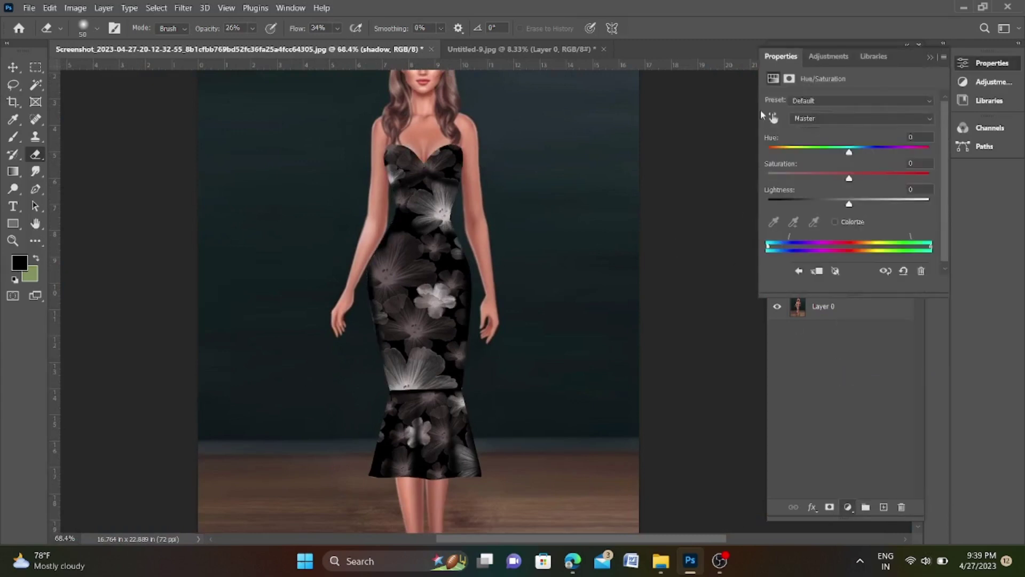
left_click_drag(849, 206, 878, 205)
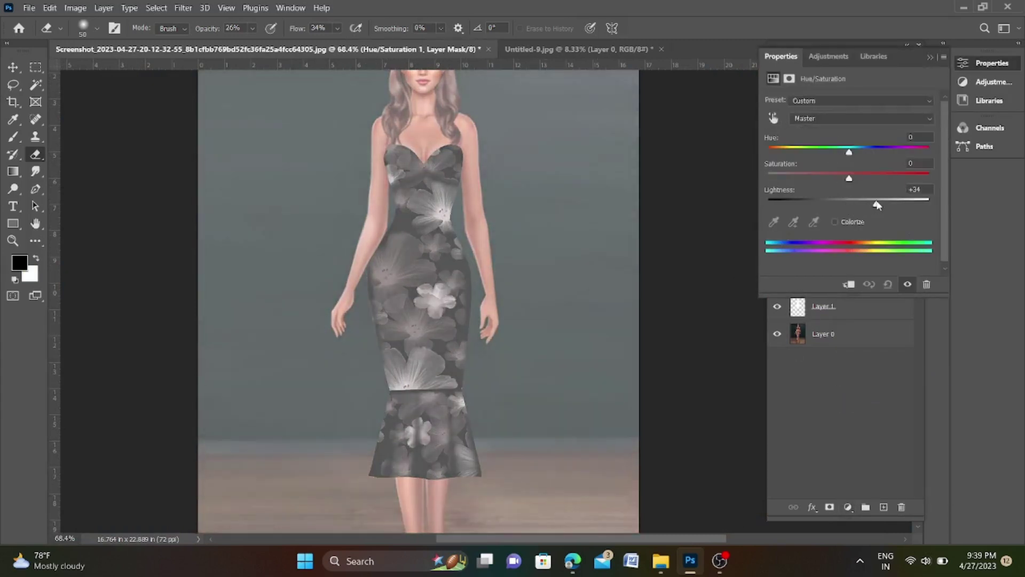
left_click(845, 286)
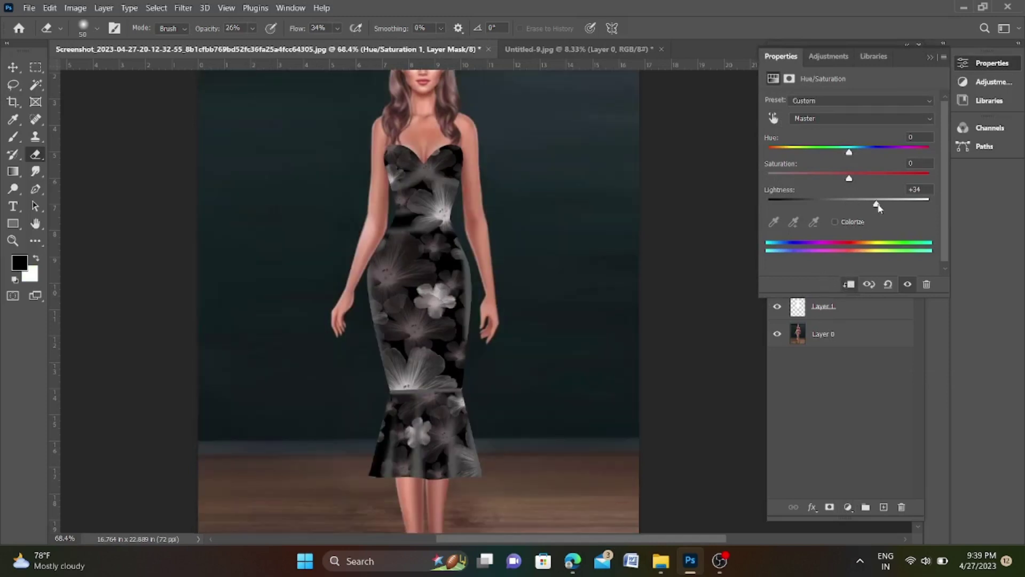
left_click_drag(878, 208, 907, 177)
mouse_move(849, 154)
left_mouse_down()
mouse_move(785, 153)
mouse_move(852, 154)
left_mouse_up()
mouse_move(876, 205)
left_mouse_down()
mouse_move(777, 205)
mouse_move(876, 205)
left_mouse_up()
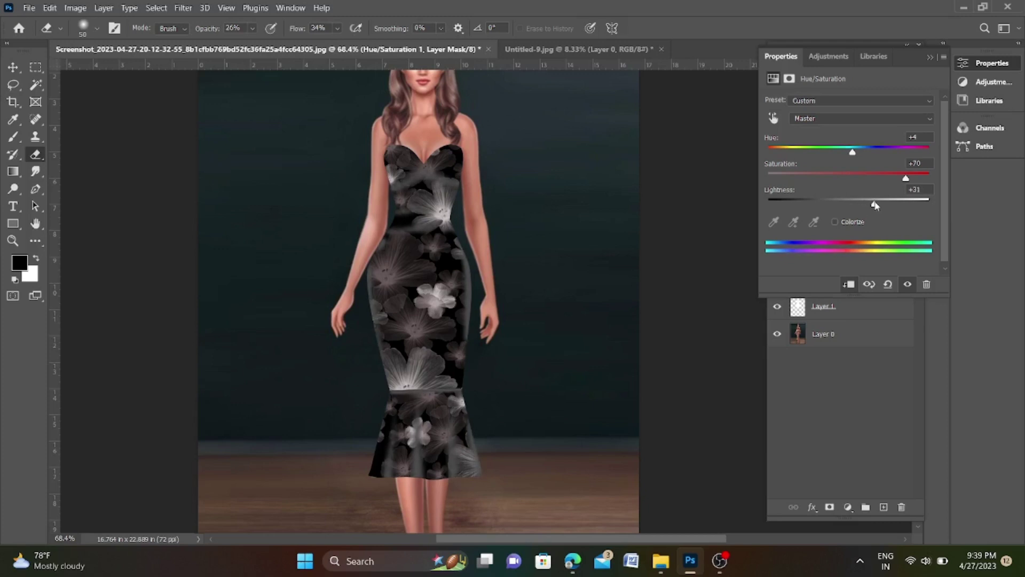
left_click(929, 57)
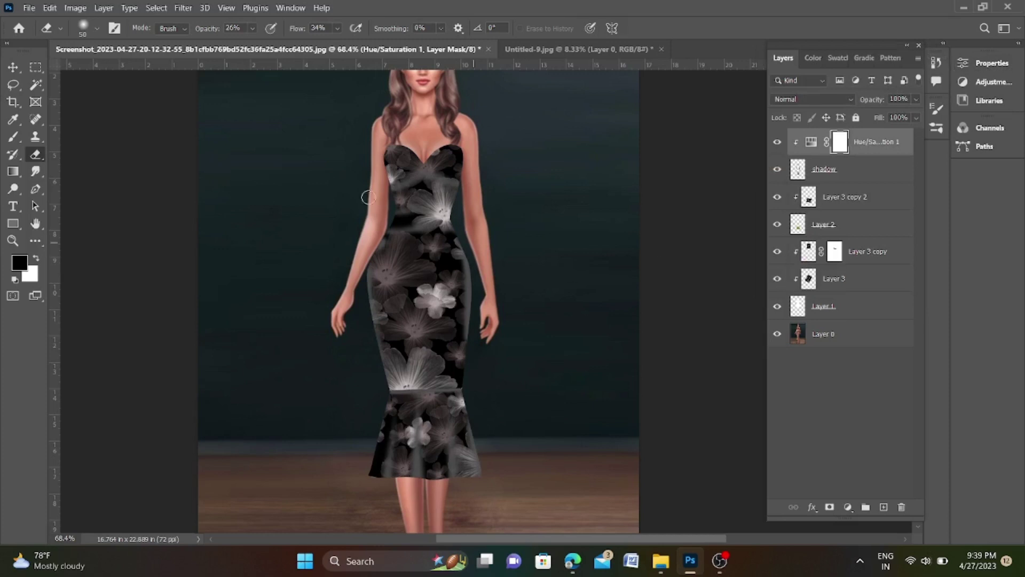
Reopen the Hue/Saturation settings and keep the adjustment on the all-colours range.
left_click(13, 137)
scroll(451, 383, "up", 3)
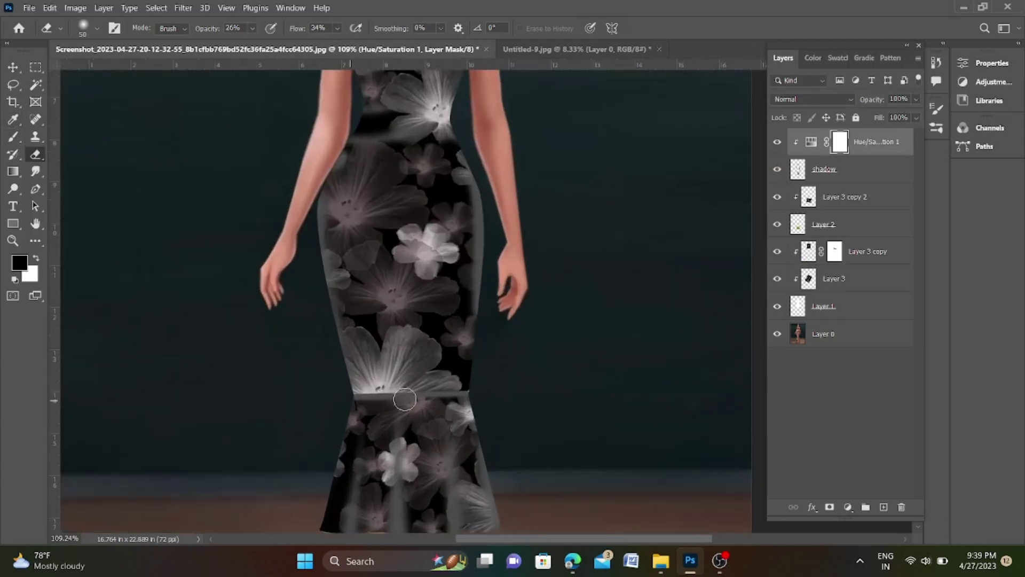
scroll(458, 343, "down", 3)
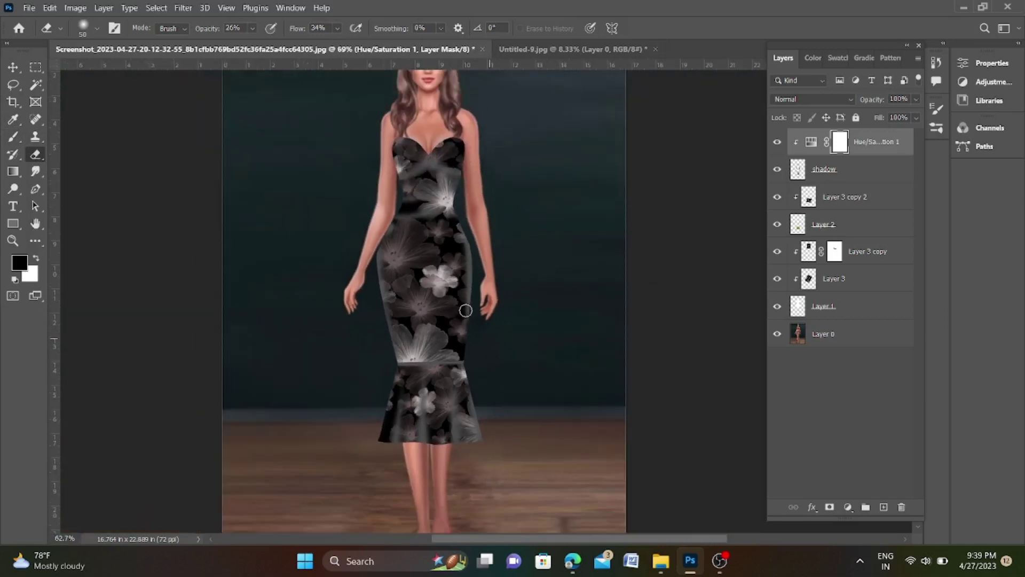
double_click(812, 143)
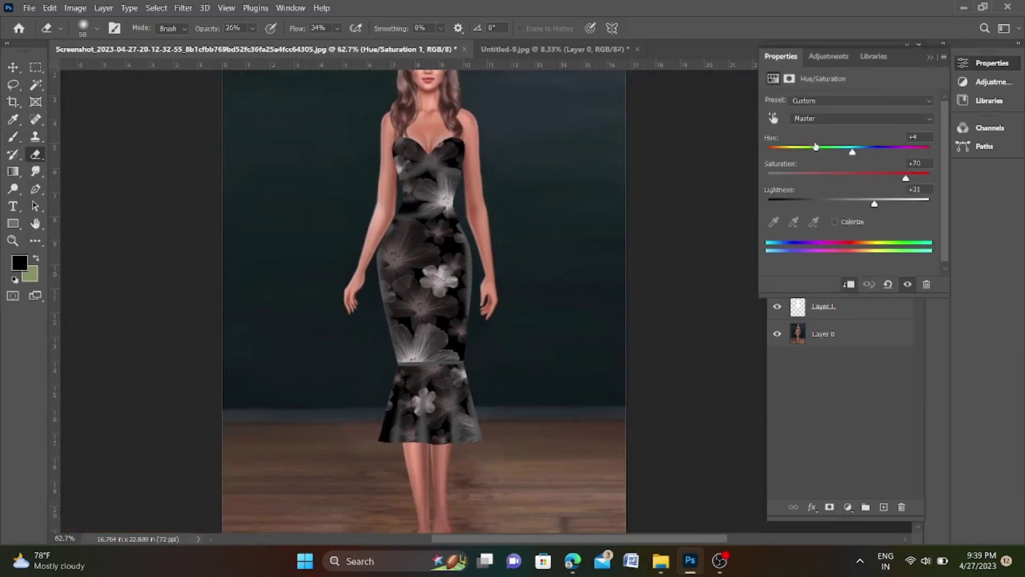
left_click(835, 118)
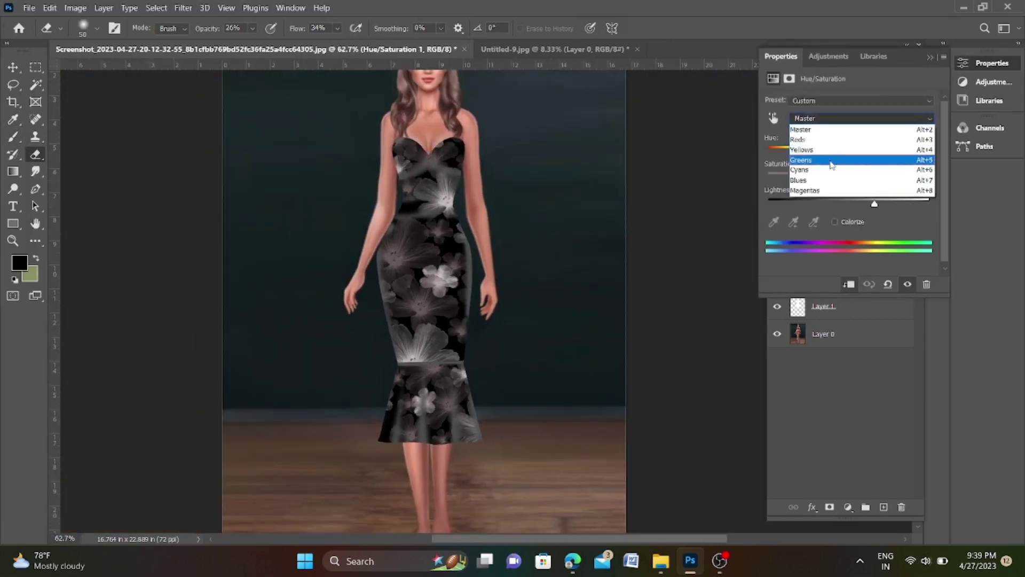
left_click(825, 129)
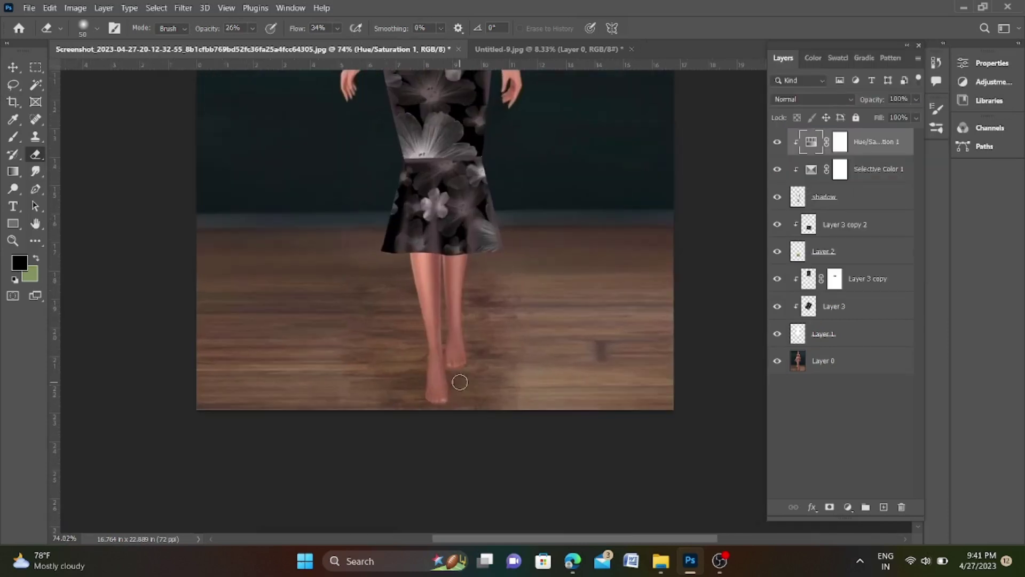
Add a new empty Layer 4 at the top of the stack.
left_click(883, 507)
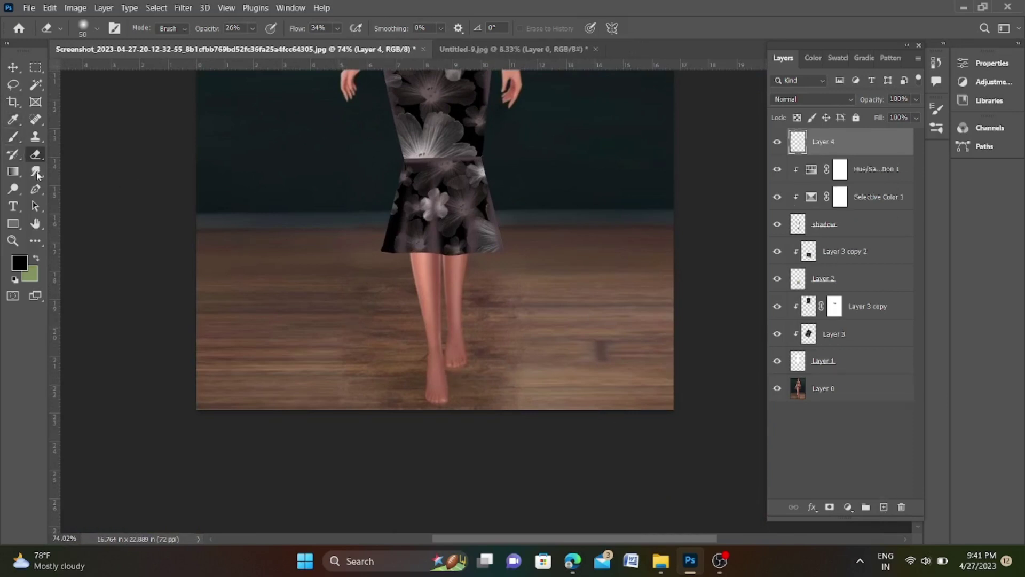
left_click(36, 190)
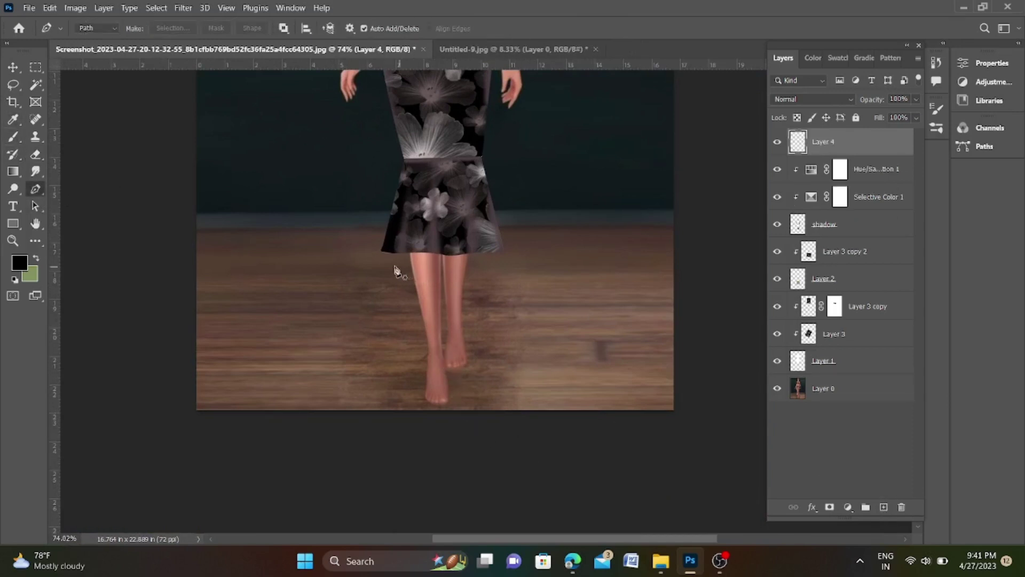
scroll(385, 250, "up", 3)
scroll(380, 256, "up", 2)
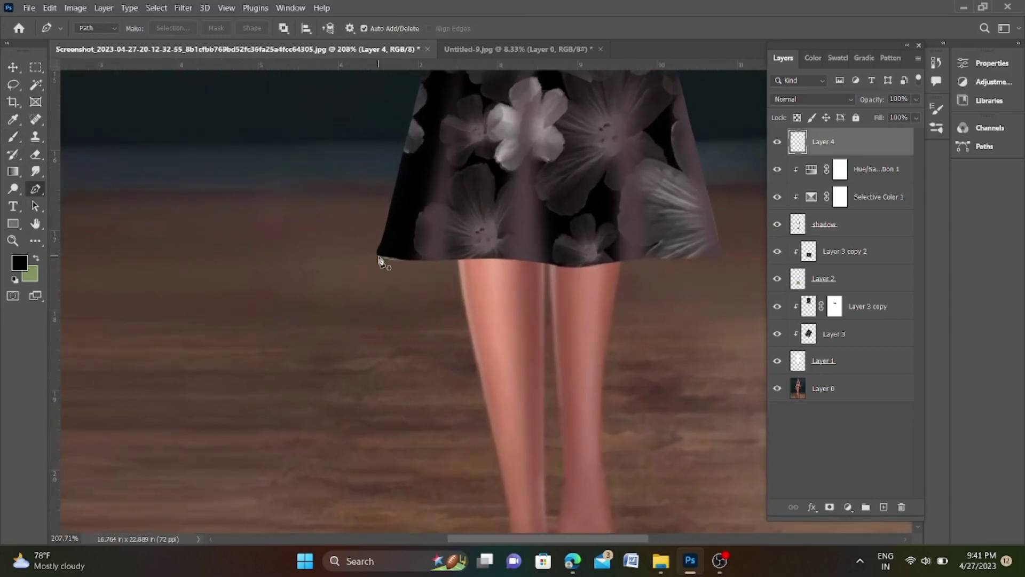
left_click(379, 257)
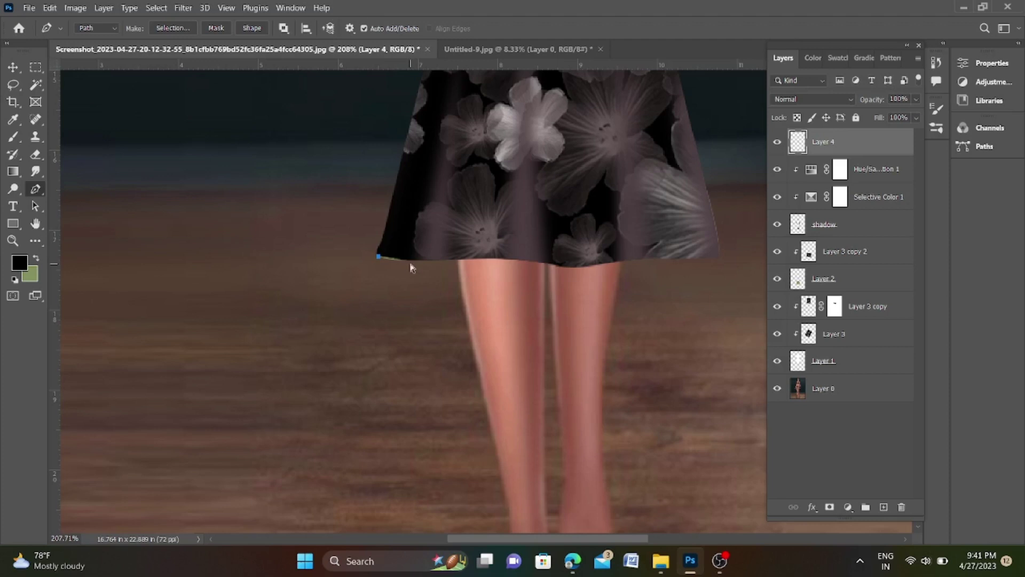
key("ctrl+z")
scroll(375, 270, "down", 2)
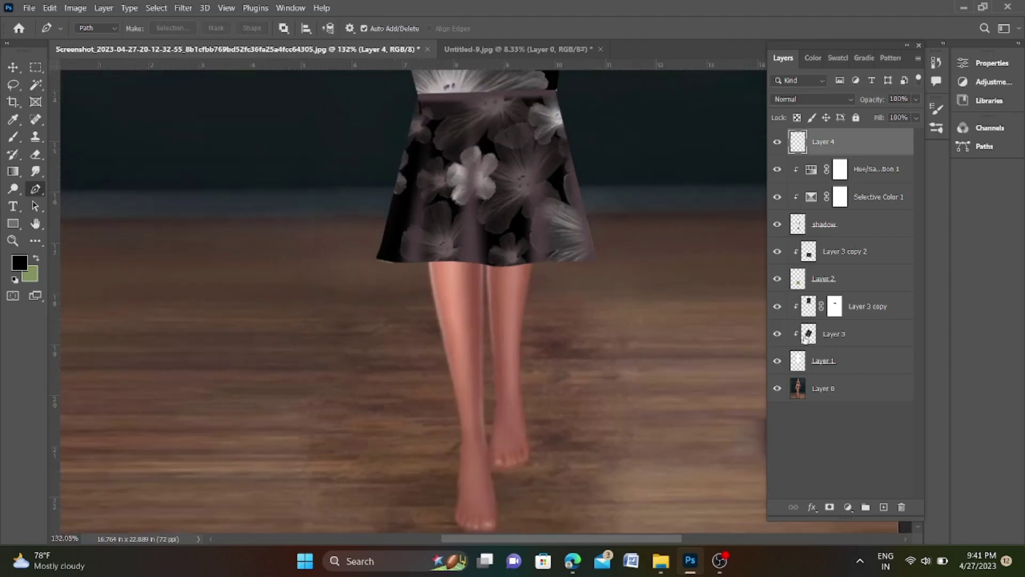
Move the Layer 3 copy 2 lower skirt piece slightly down with Free Transform.
left_click(811, 257)
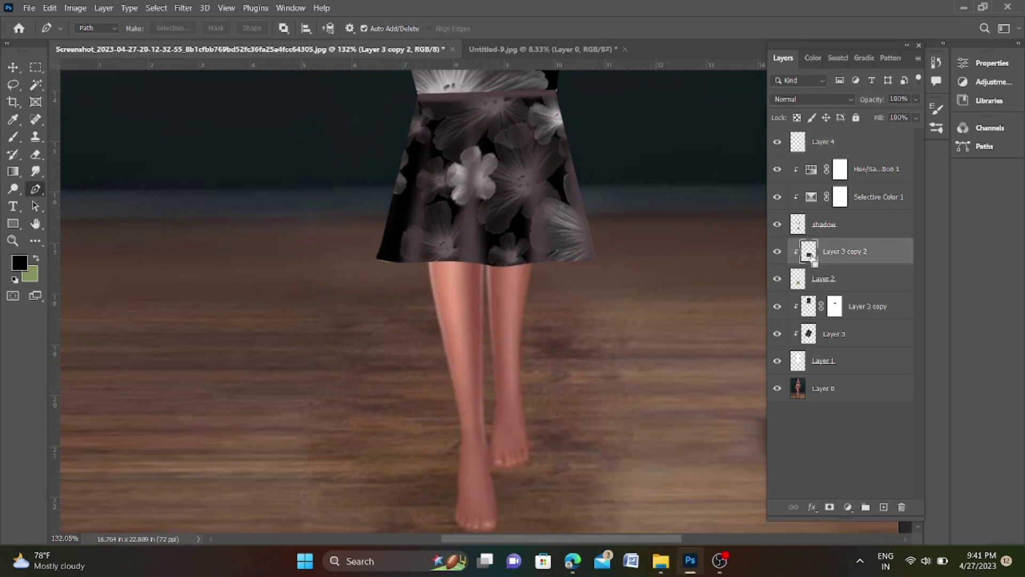
key("ctrl+t")
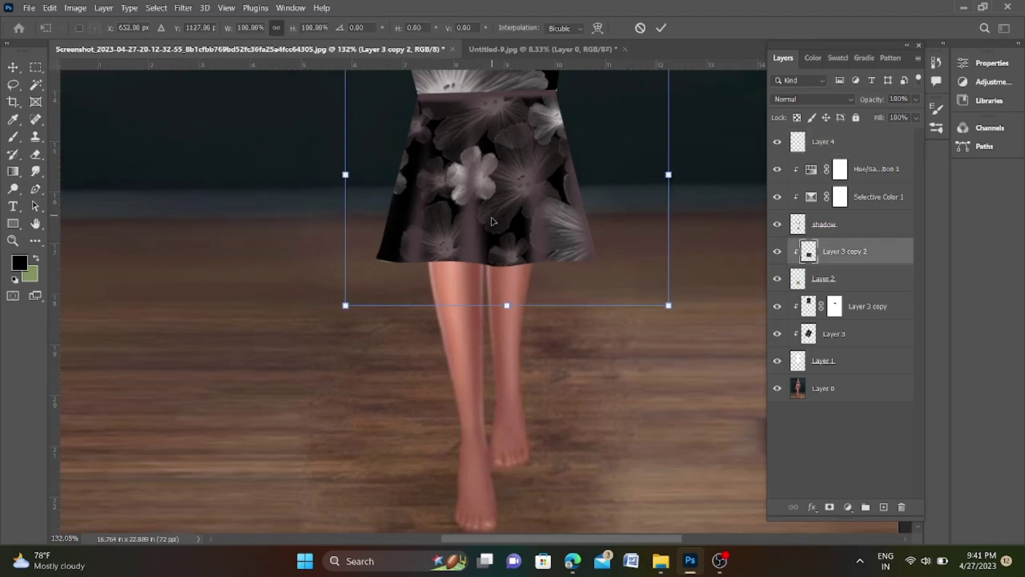
left_click_drag(492, 220, 493, 229)
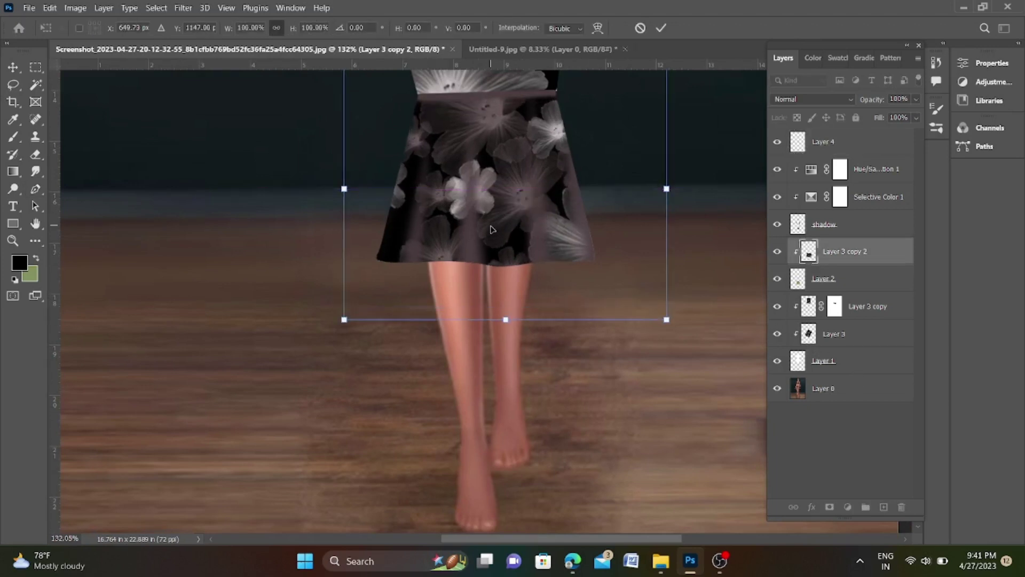
key("Return")
scroll(526, 283, "down", 5, "alt")
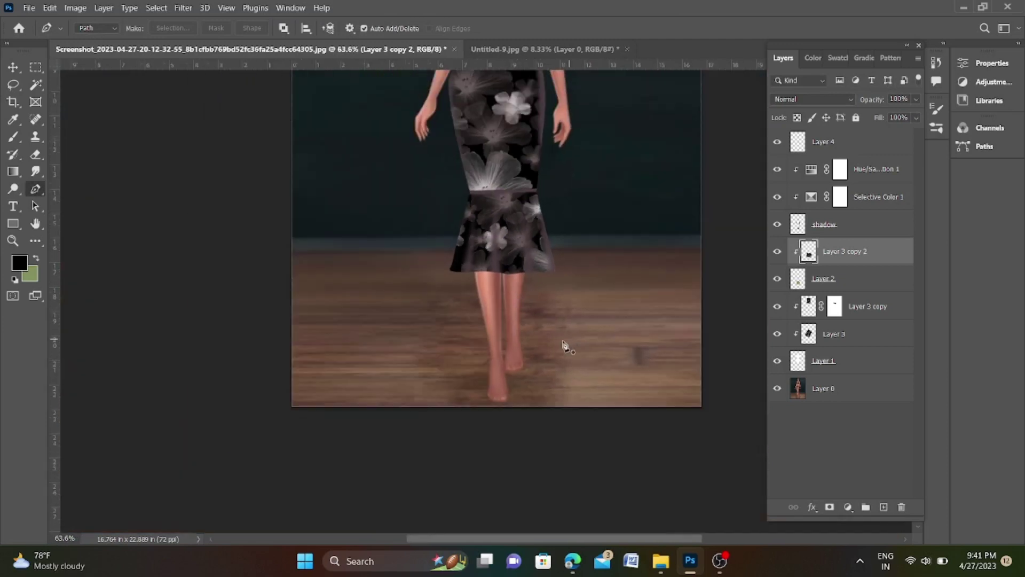
Shift the view down to show the lower legs.
scroll(563, 345, "down", 2, "alt")
scroll(565, 339, "down", 2, "alt")
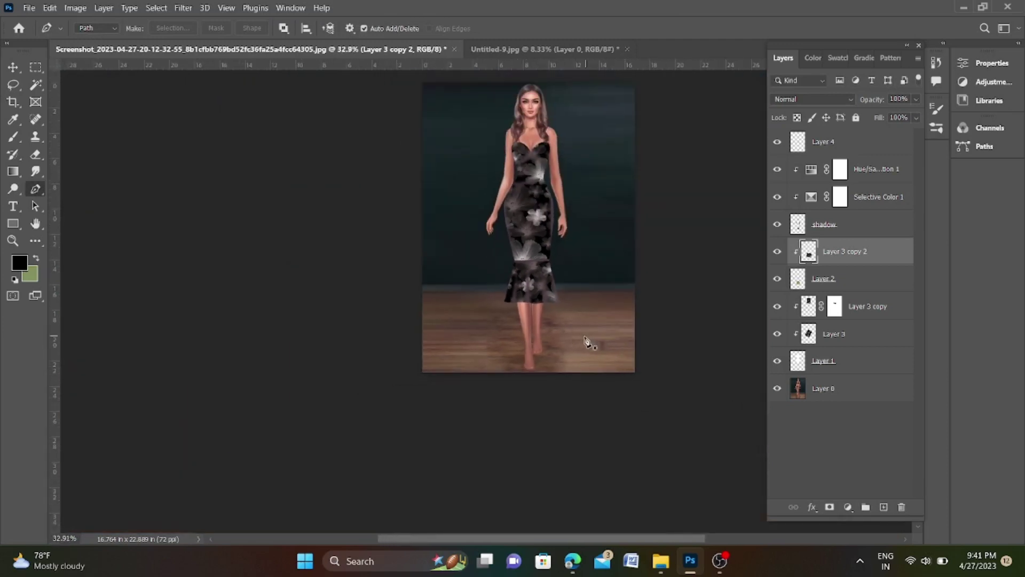
scroll(588, 342, "up", 1)
scroll(574, 363, "up", 1)
scroll(544, 331, "up", 1)
scroll(545, 345, "up", 1)
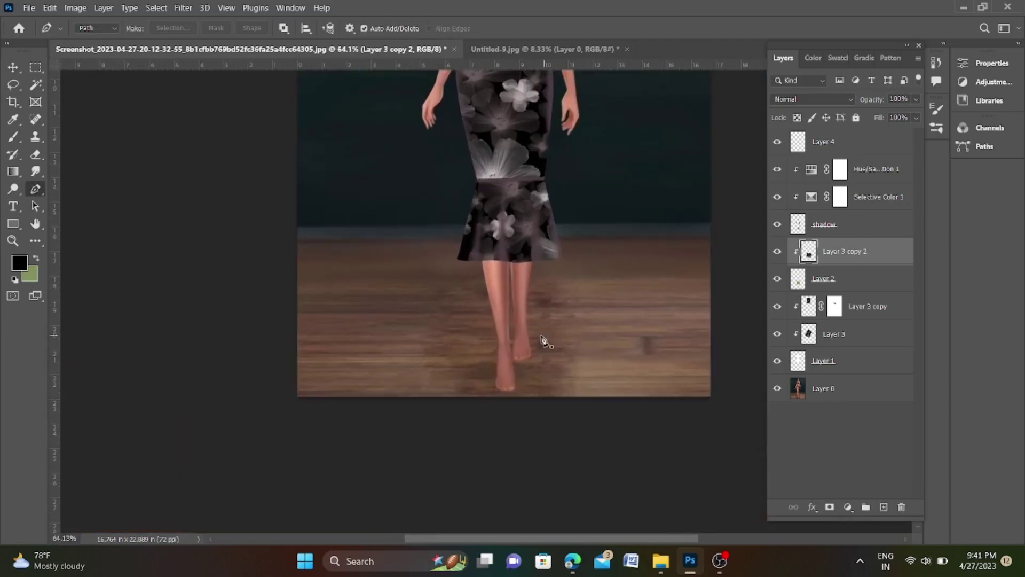
scroll(542, 340, "up", 2)
left_click_drag(560, 351, 550, 306)
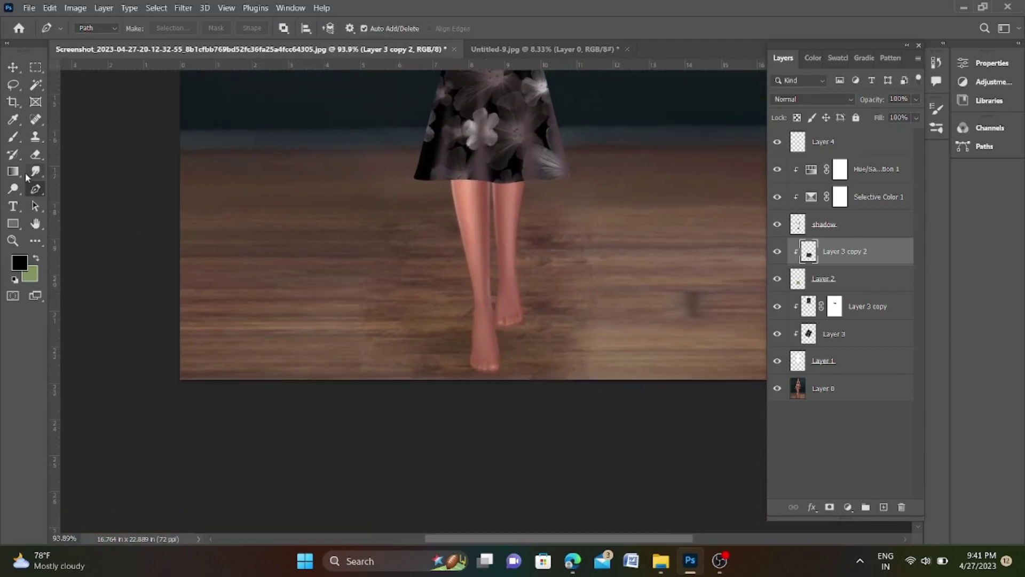
left_click(470, 345)
scroll(481, 347, "up", 1)
scroll(510, 352, "up", 1)
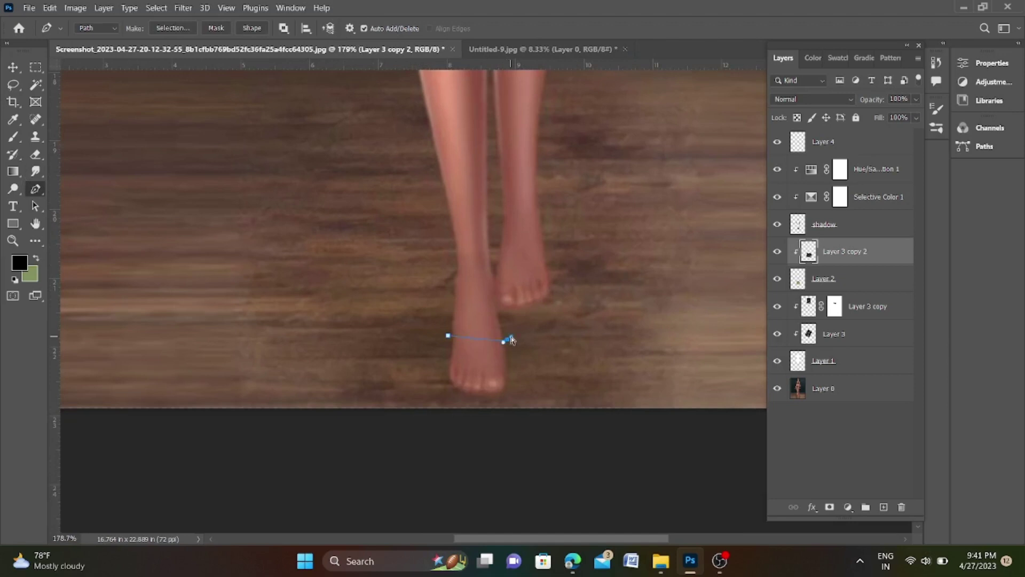
key("ctrl+z")
Trace a closed pen outline around the left lower leg from below the knee to the foot.
left_click(425, 117)
left_click(491, 220)
left_click_drag(500, 317, 505, 332)
mouse_move(511, 377)
left_mouse_down()
mouse_move(505, 393)
mouse_move(470, 398)
mouse_move(447, 367)
left_mouse_up()
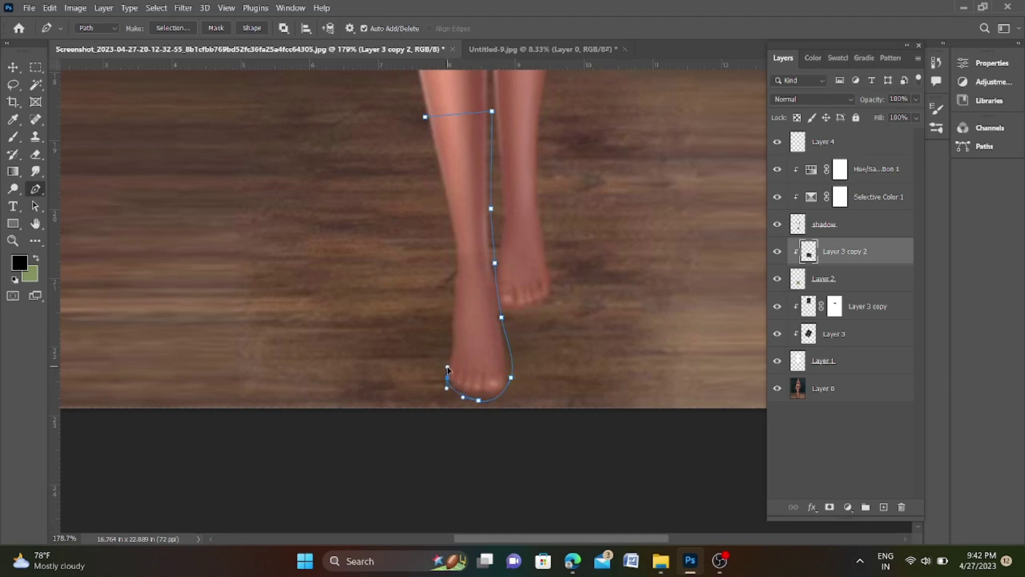
left_click_drag(453, 287, 455, 275)
left_click_drag(450, 212, 446, 202)
left_click(425, 116)
scroll(507, 305, "down", 1)
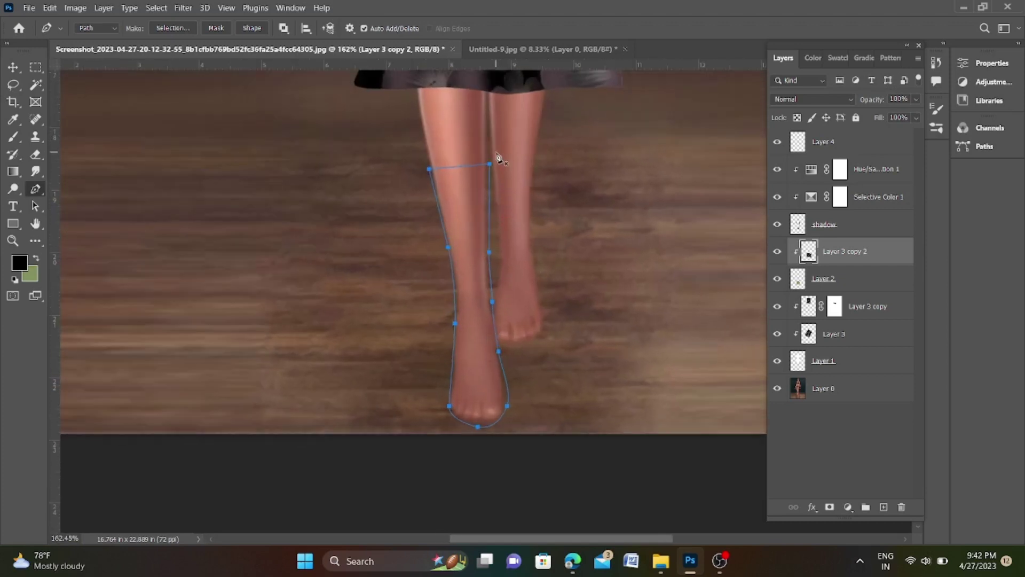
Select Layer 4 and start outlining the right lower leg.
left_click(862, 138)
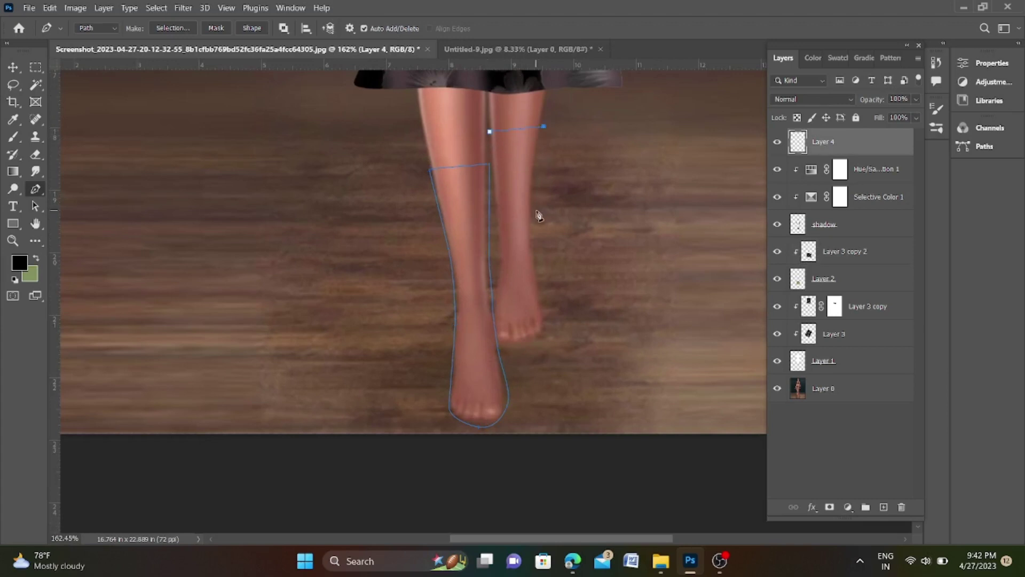
left_click_drag(533, 213, 533, 226)
mouse_move(543, 303)
left_mouse_down()
mouse_move(540, 343)
mouse_move(501, 348)
left_mouse_up()
key("ctrl+z")
key("ctrl+z")
Turn the leg outlines into a selection, fill it black, and set the foreground to white.
key("ctrl+Return")
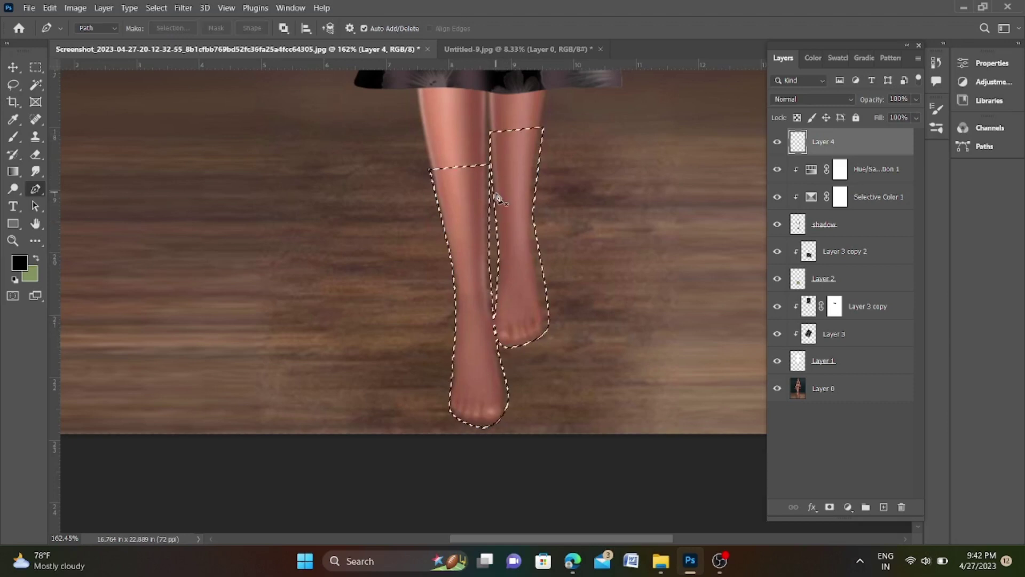
key("alt+BackSpace")
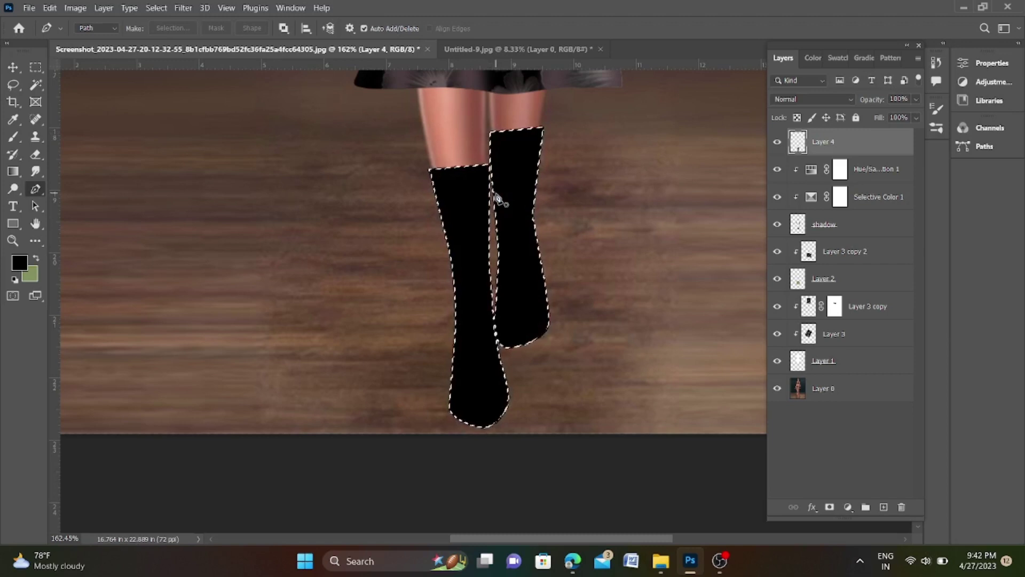
left_click(13, 119)
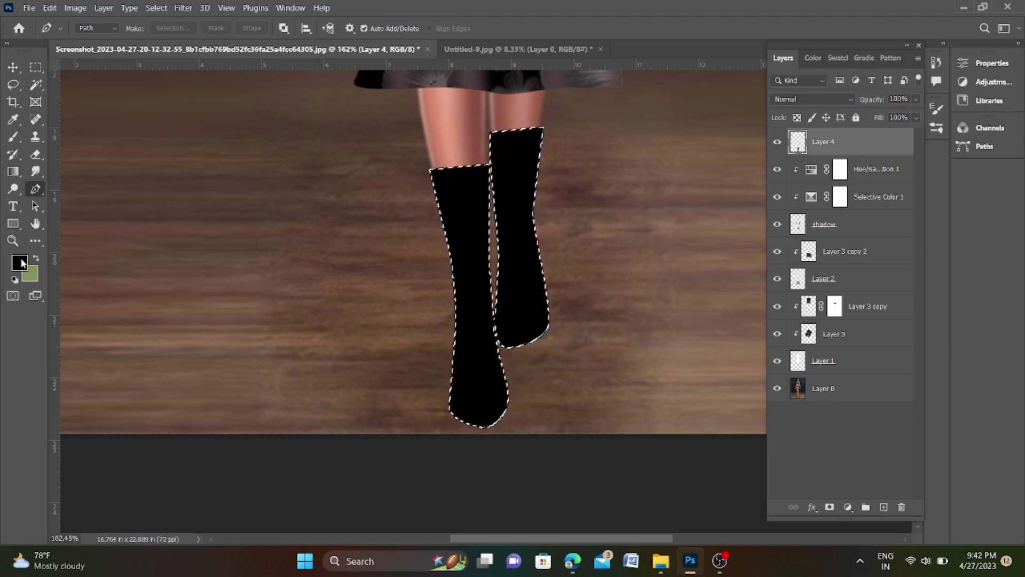
left_click(20, 262)
left_click(333, 105)
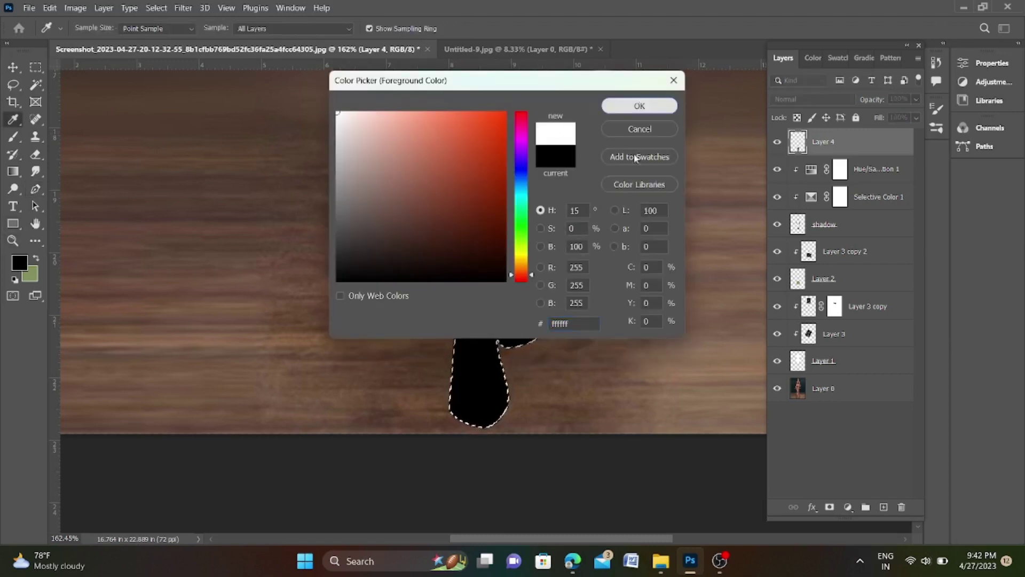
left_click(636, 106)
Refill the boot shapes with white and clear the selection.
key("p")
key("alt+BackSpace")
key("ctrl+d")
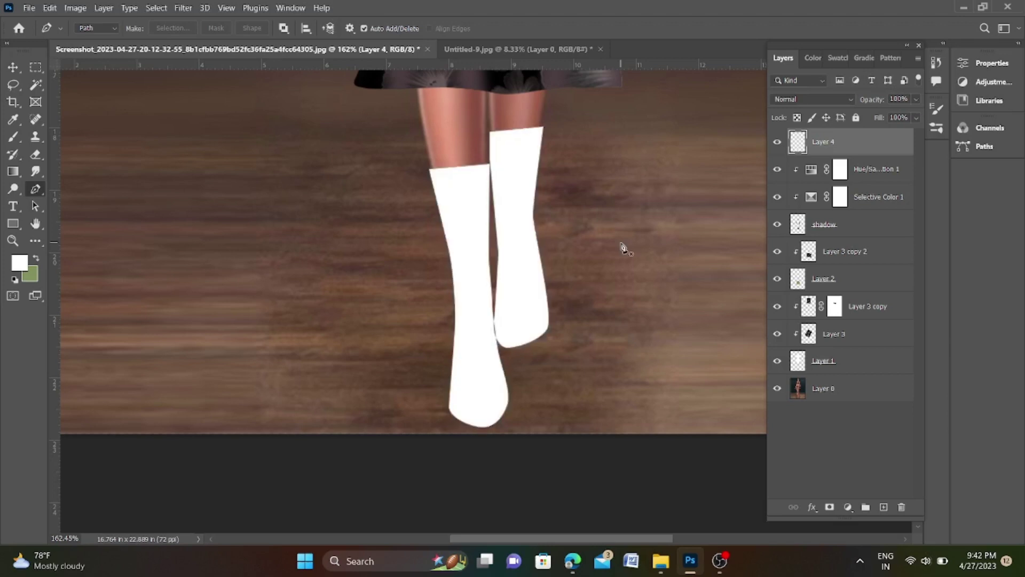
scroll(555, 269, "down", 3)
scroll(545, 288, "down", 3)
scroll(534, 283, "down", 2)
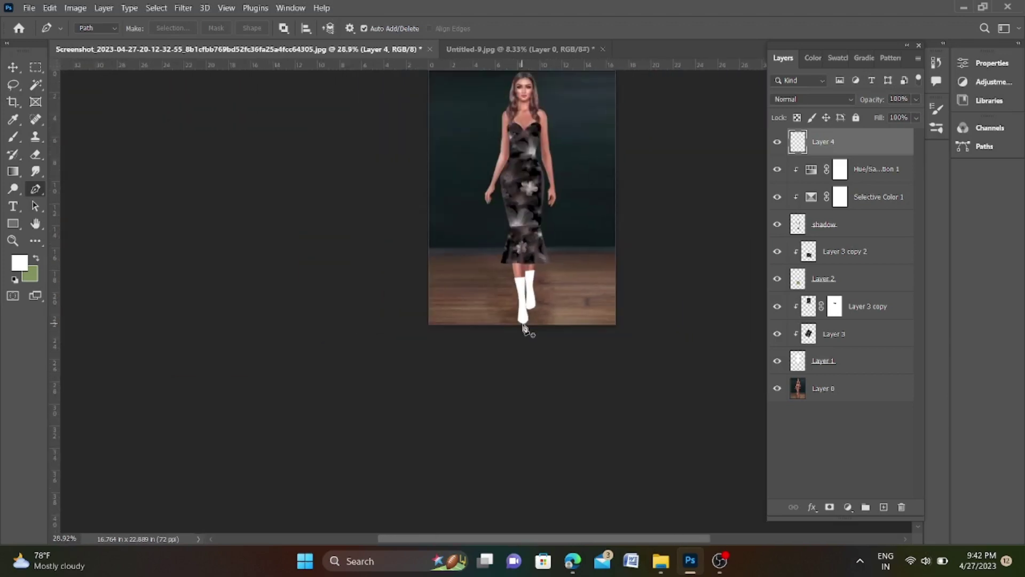
scroll(523, 281, "down", 1)
scroll(506, 275, "up", 1)
scroll(506, 275, "up", 3)
scroll(569, 277, "up", 3)
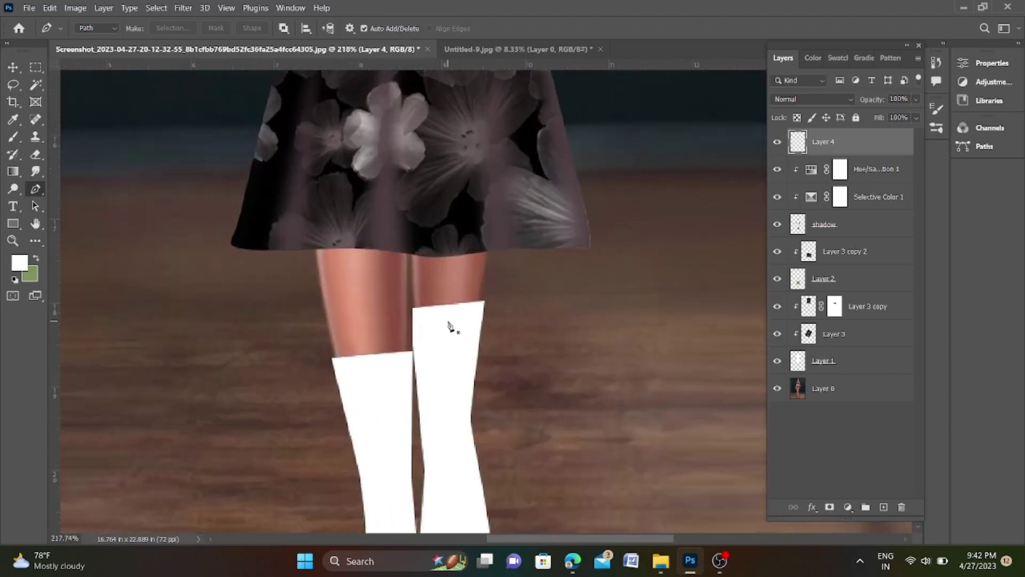
scroll(453, 324, "up", 3)
Outline the thin gap beside the right boot's top edge and fill it white.
left_click(511, 276)
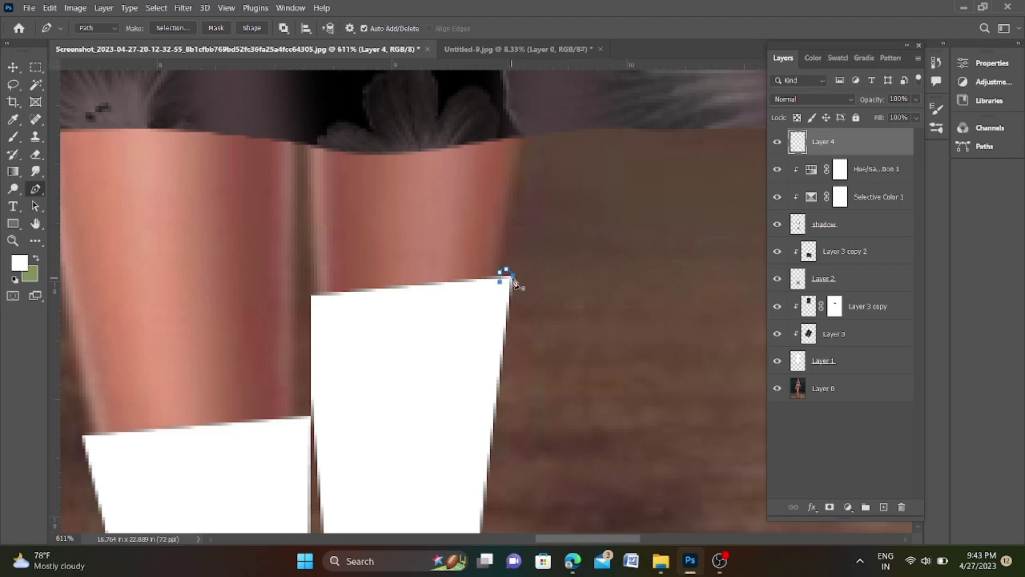
left_click(512, 278)
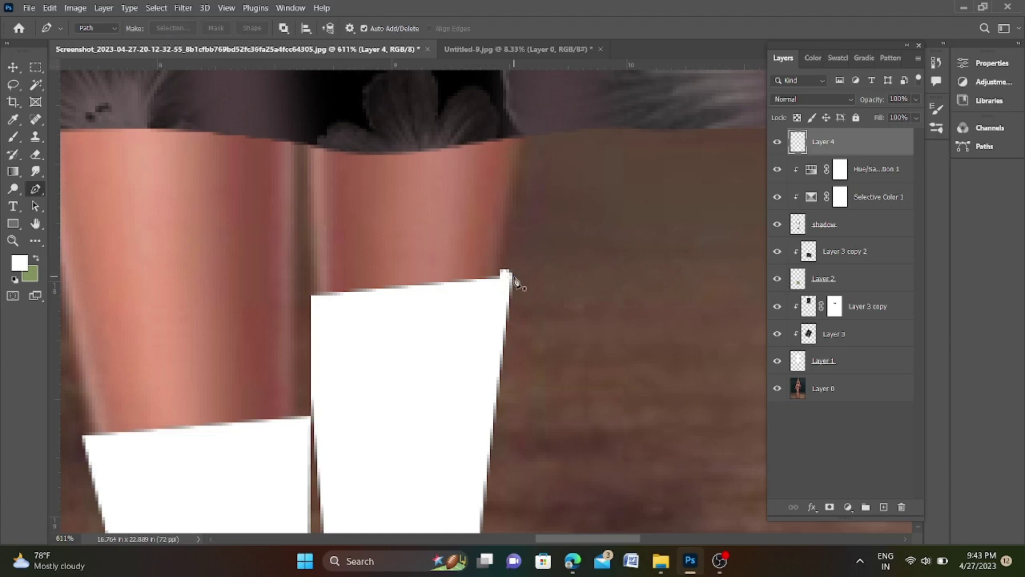
scroll(360, 292, "down", 5)
scroll(409, 303, "up", 5)
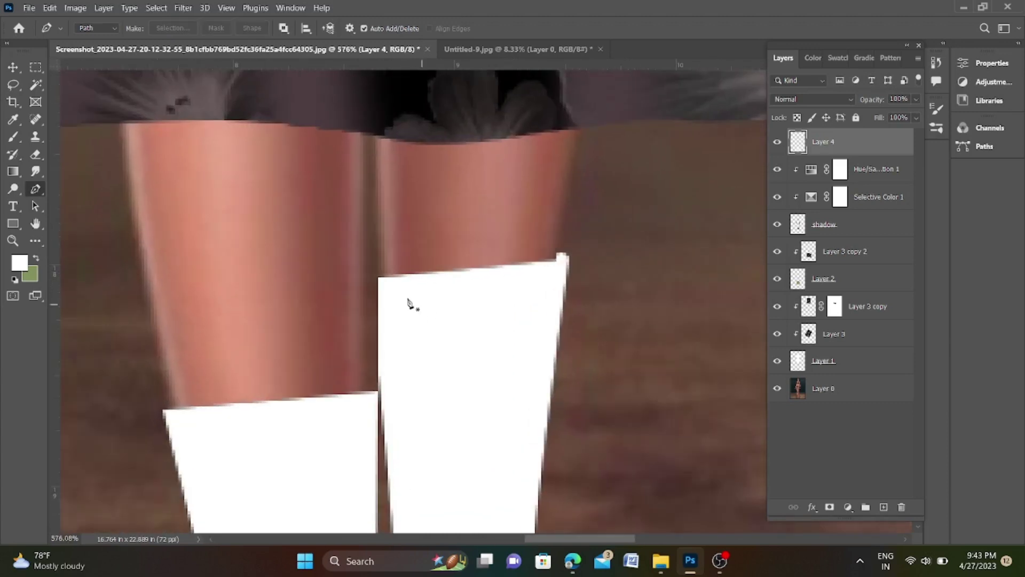
left_click(382, 265)
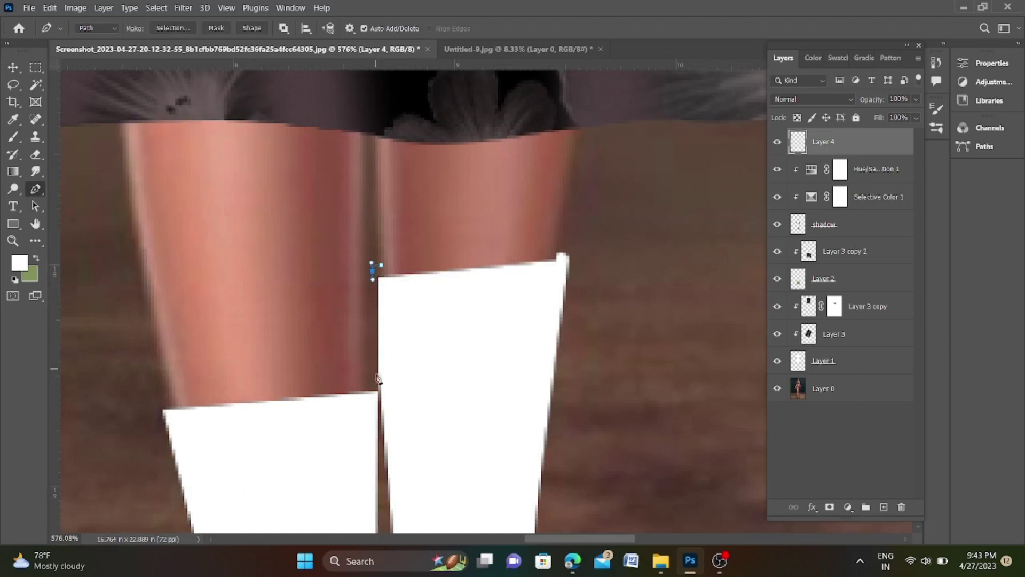
left_click_drag(377, 389, 379, 394)
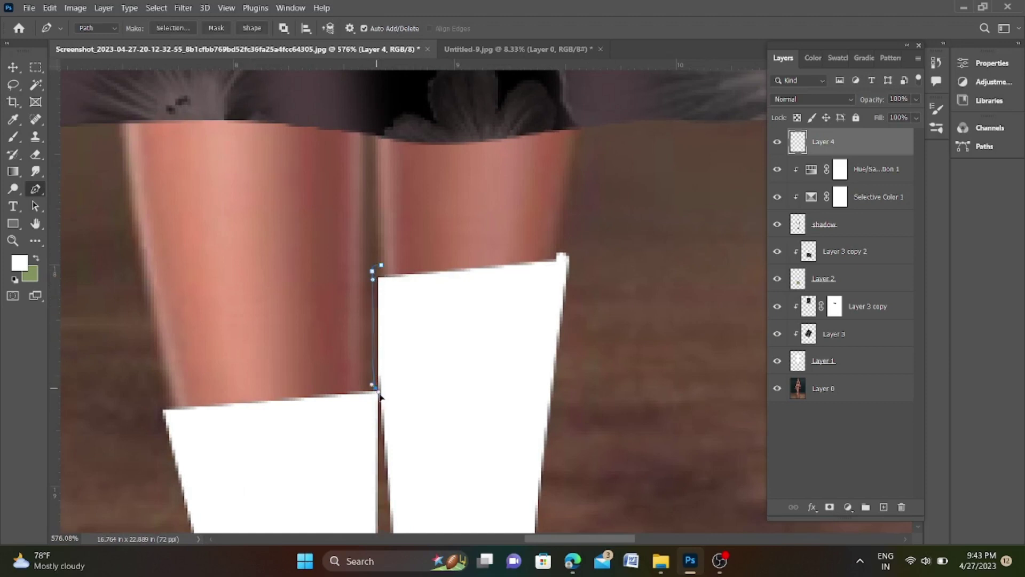
left_click(381, 265)
key("ctrl+Return")
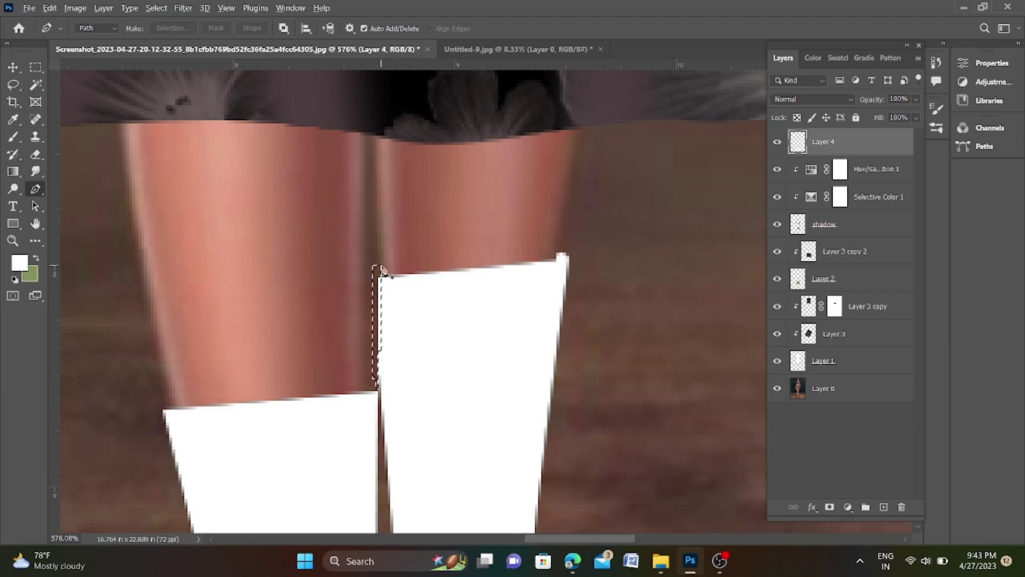
key("alt+BackSpace")
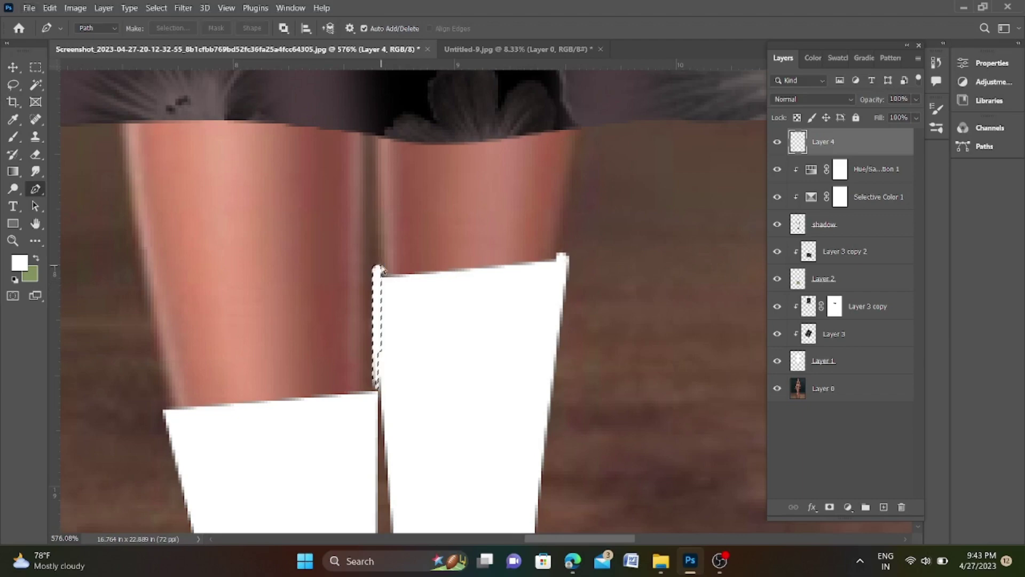
key("ctrl+d")
Start outlines at the left boot's top corner and the seam between the boots, then discard both.
scroll(439, 285, "down", 3)
scroll(439, 284, "down", 3)
scroll(439, 285, "up", 3)
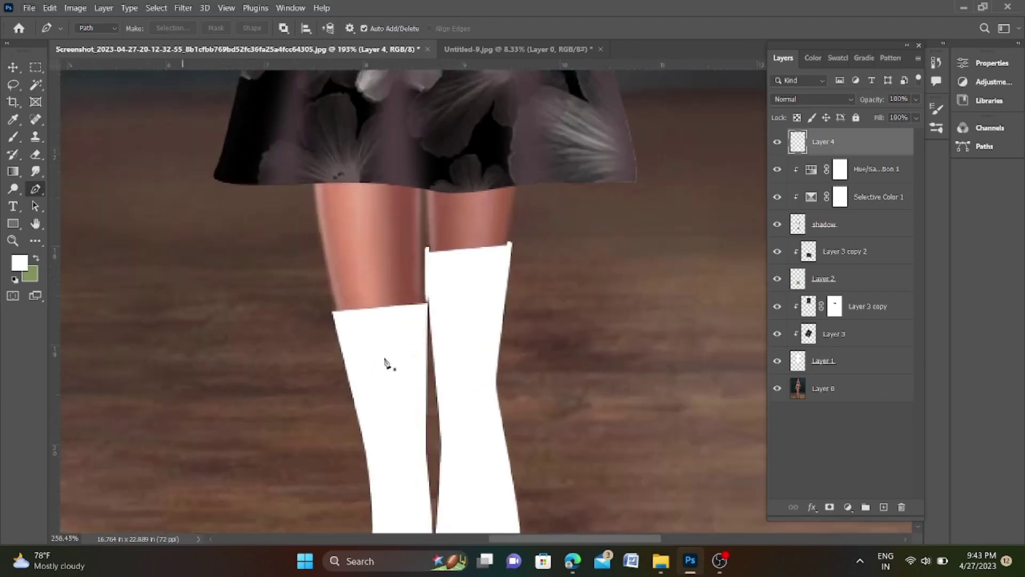
scroll(389, 361, "up", 3)
left_click(297, 293)
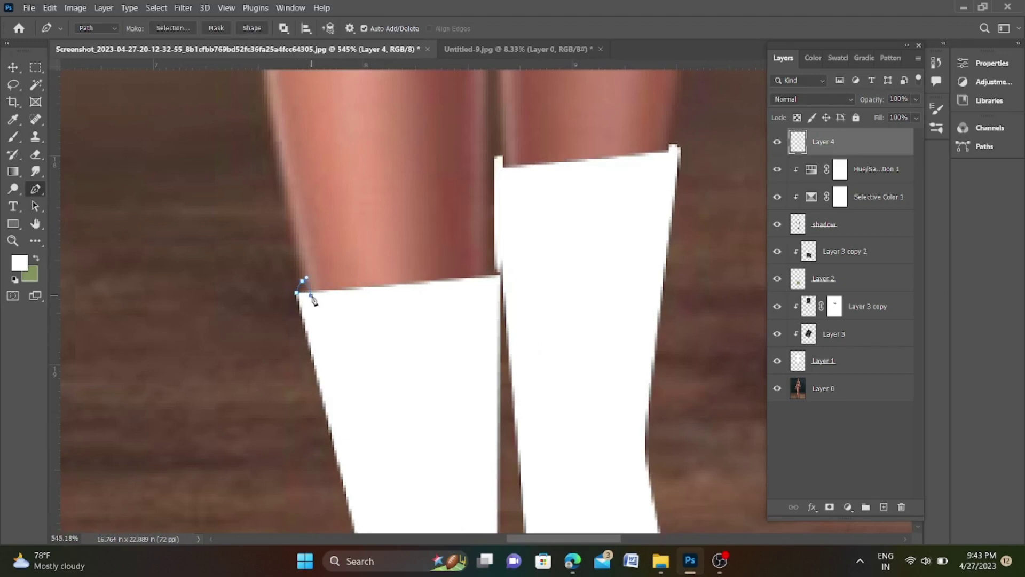
key("ctrl+z")
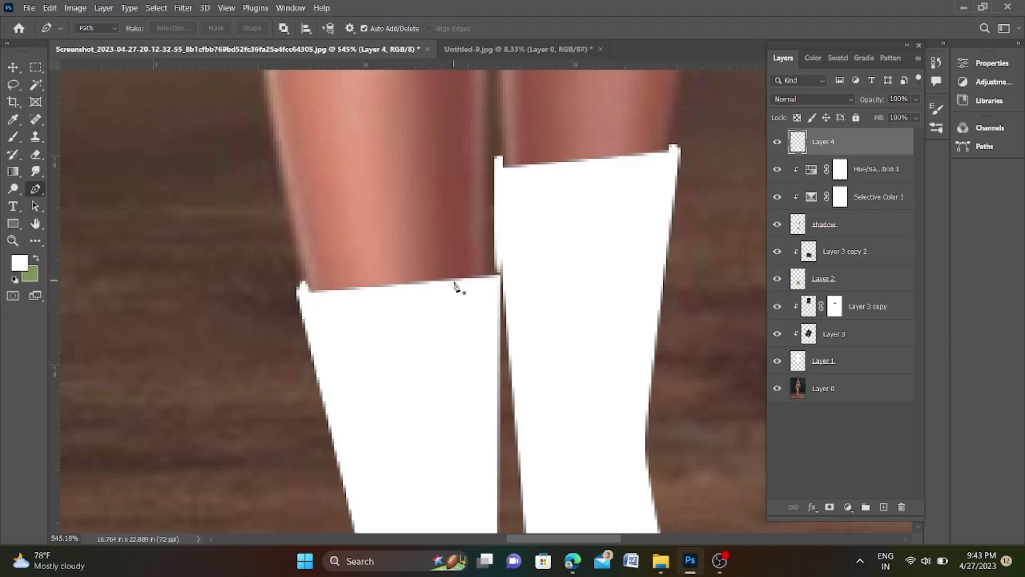
left_click(501, 276)
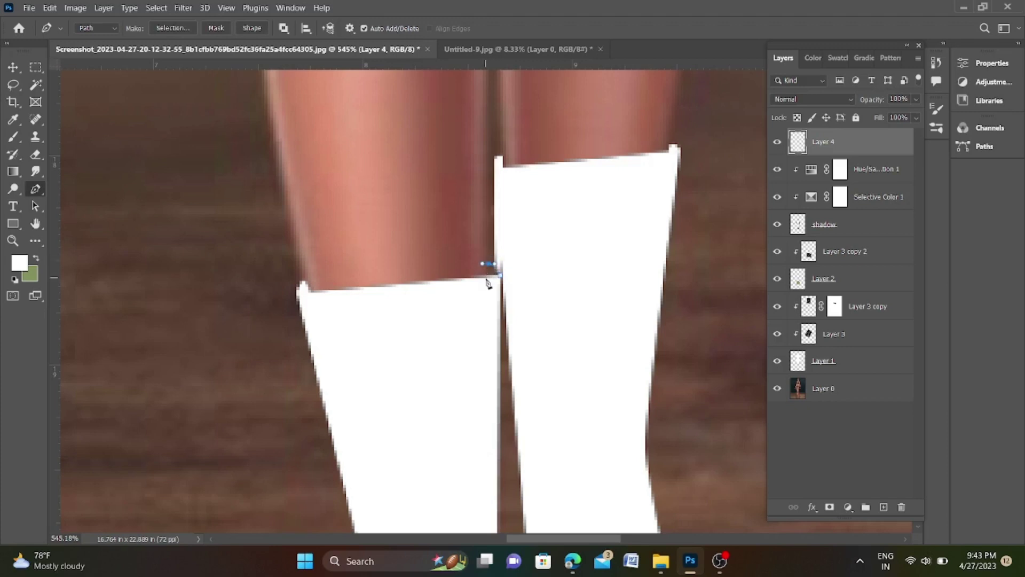
key("ctrl+z")
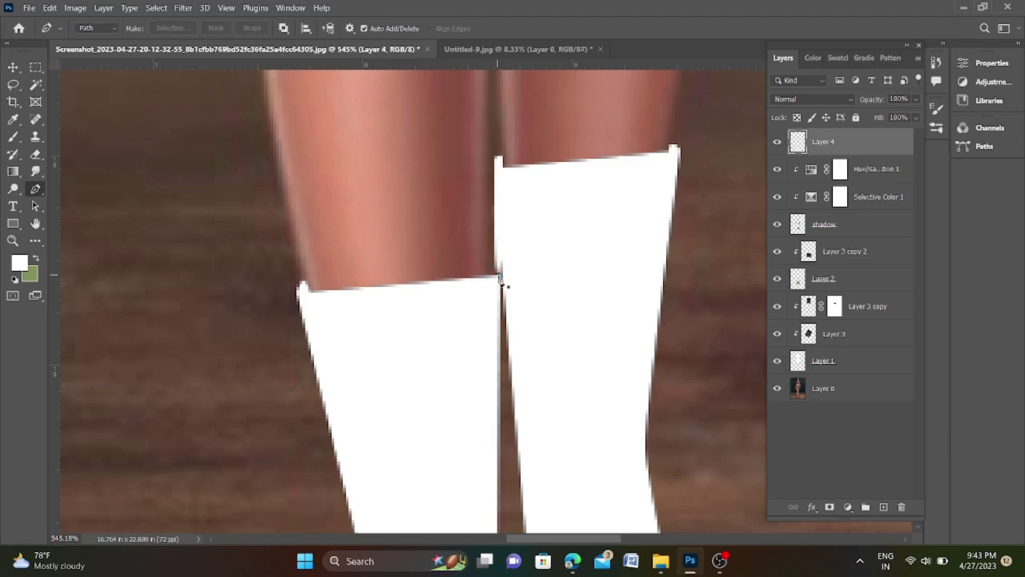
scroll(490, 283, "down", 3)
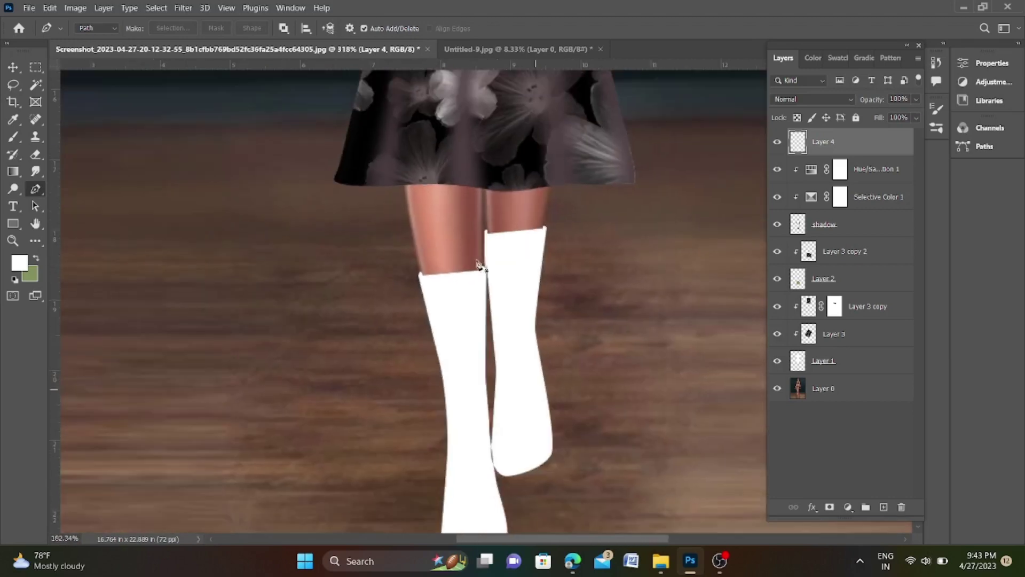
scroll(485, 299, "down", 3)
scroll(481, 321, "down", 3)
scroll(473, 335, "down", 2)
scroll(473, 335, "down", 1)
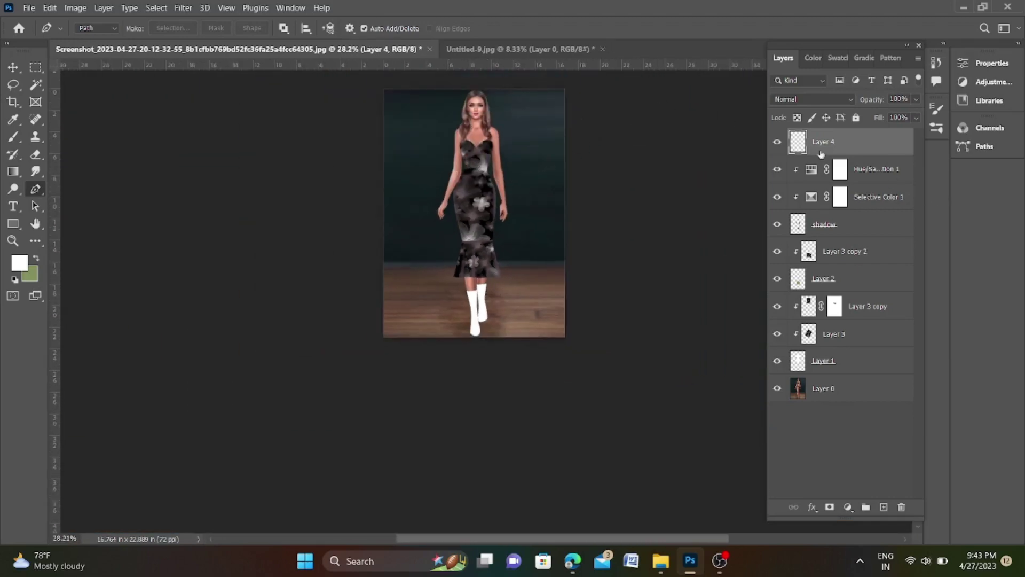
Add a new shading layer and set a black (000000) foreground for the Brush tool.
left_click(884, 507)
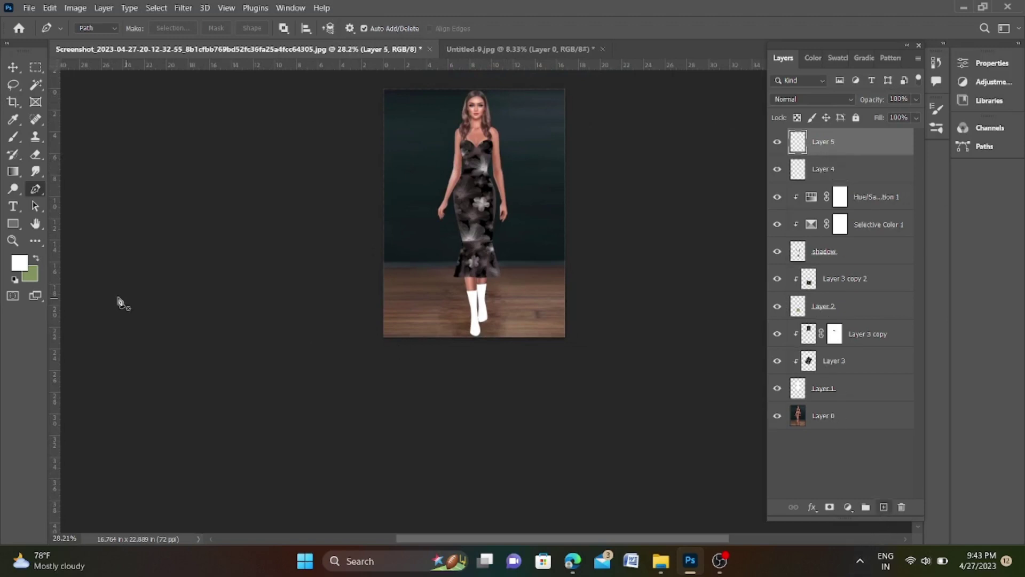
left_click(19, 262)
type("000000")
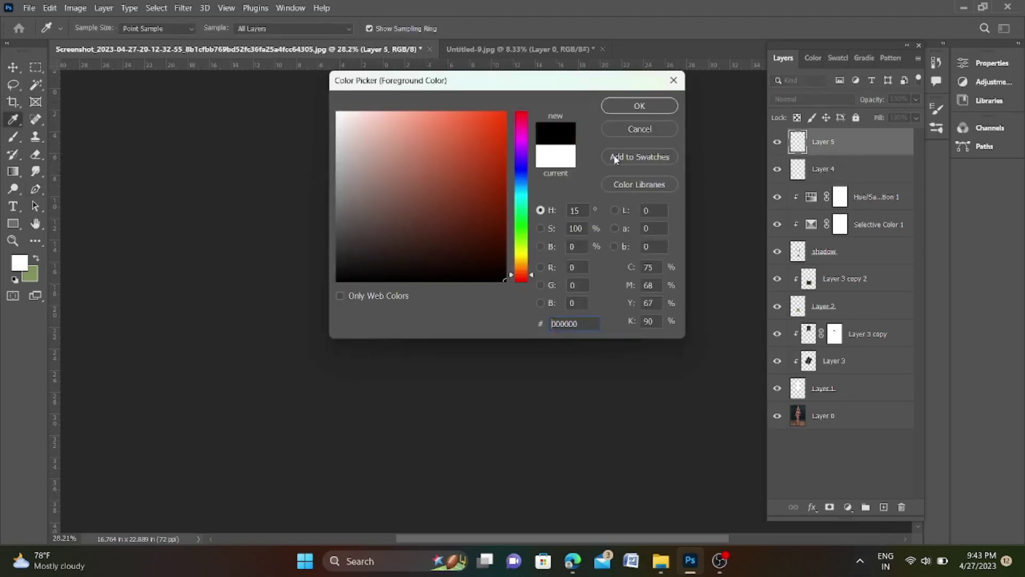
left_click(639, 105)
left_click(13, 137)
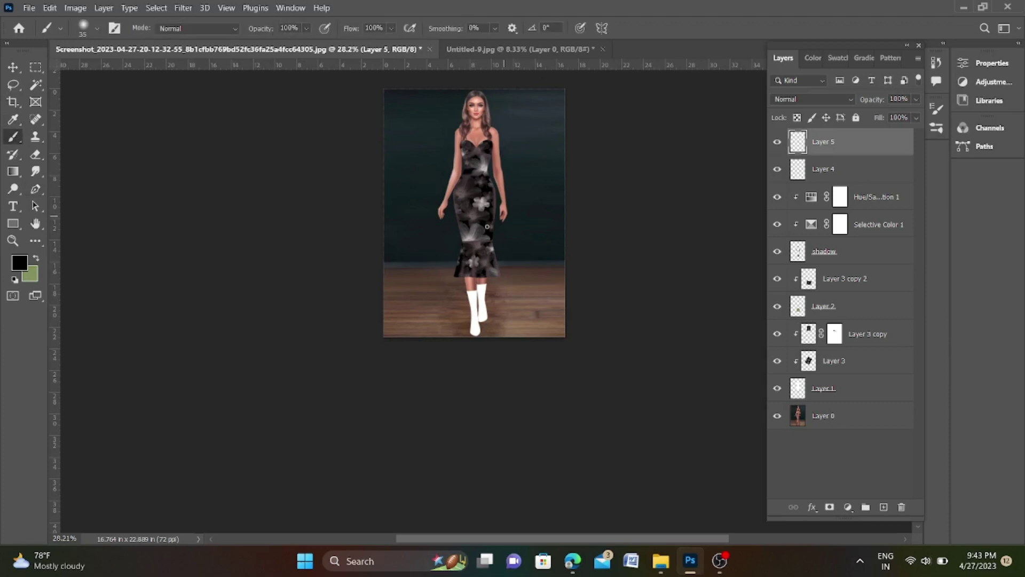
Zoom in on the boots, undo a stray stroke, and load the boot shapes as a selection.
scroll(495, 374, "up", 5)
scroll(495, 375, "up", 6)
left_click_drag(495, 375, 496, 222)
scroll(450, 138, "up", 5)
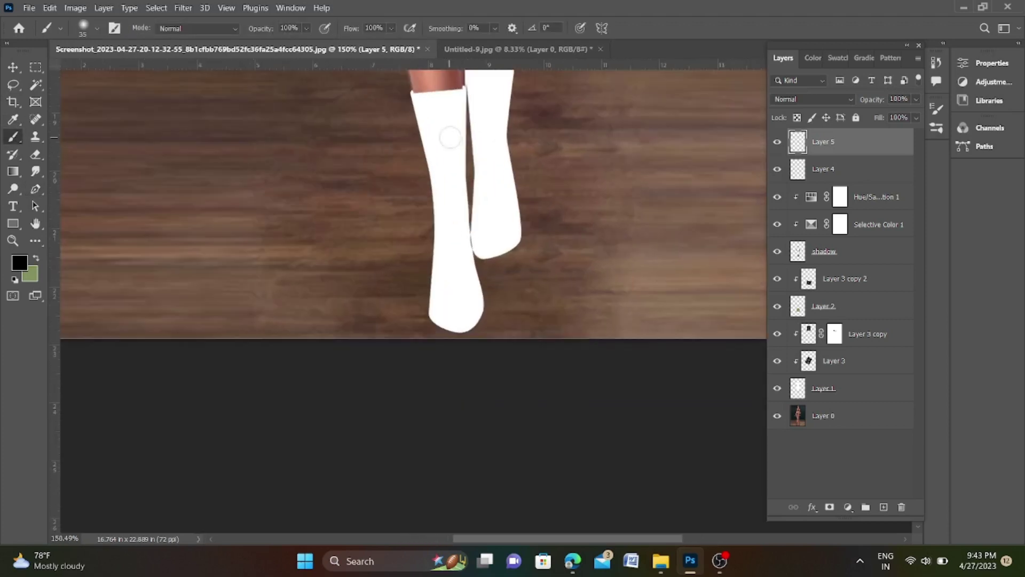
left_click_drag(412, 110, 470, 113)
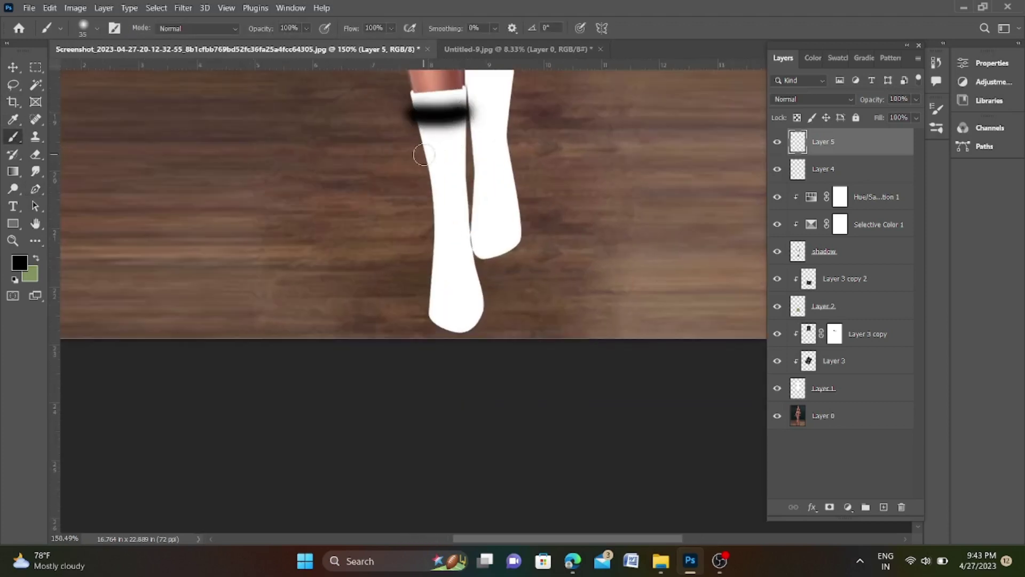
key("ctrl+z")
left_click(804, 176, "ctrl")
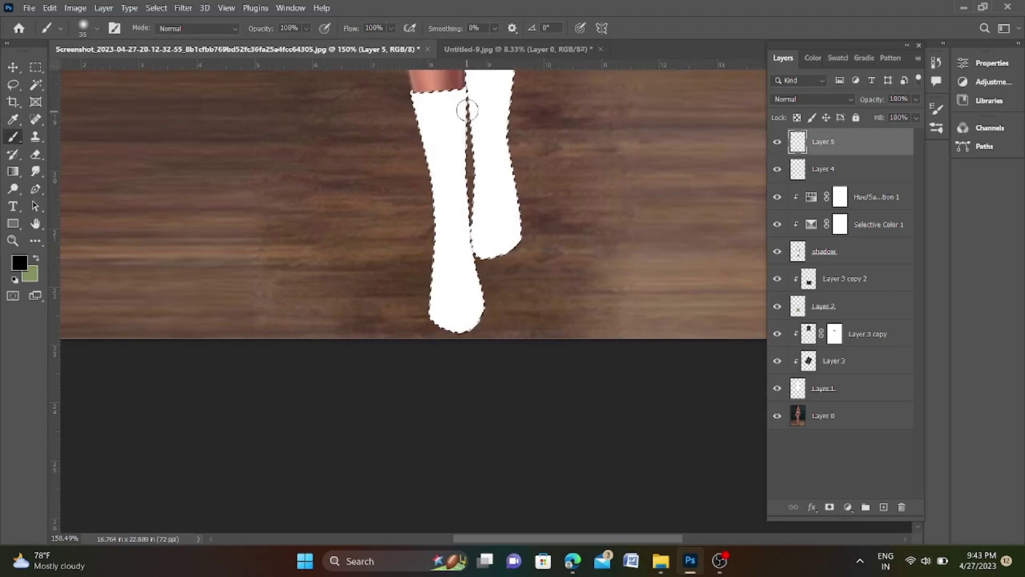
With a smaller brush, shade the left boot's inner edge, top and toe and add dabs.
key("bracketleft")
key("bracketleft")
key("bracketleft")
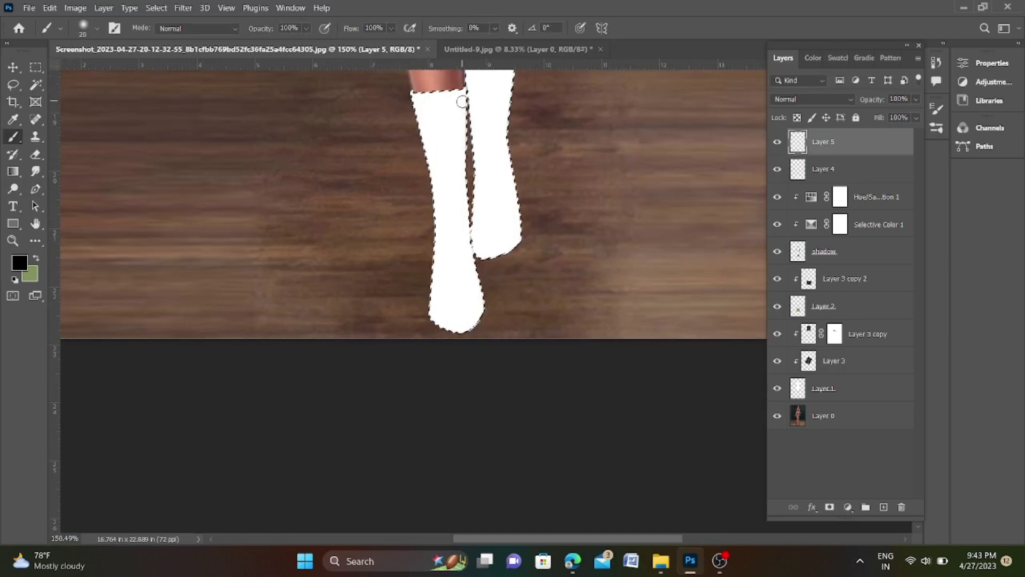
left_click(419, 101)
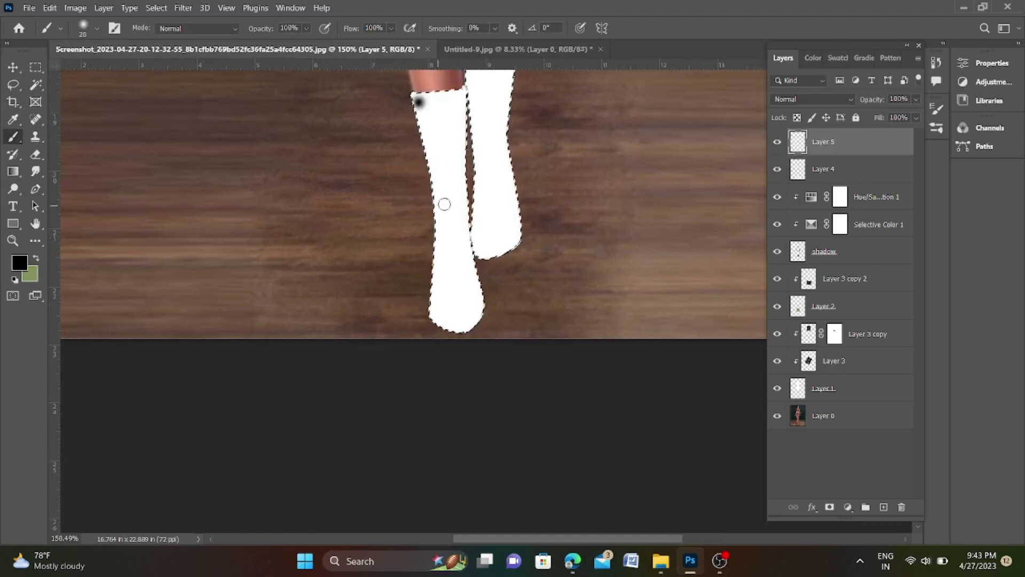
left_click_drag(420, 97, 435, 272)
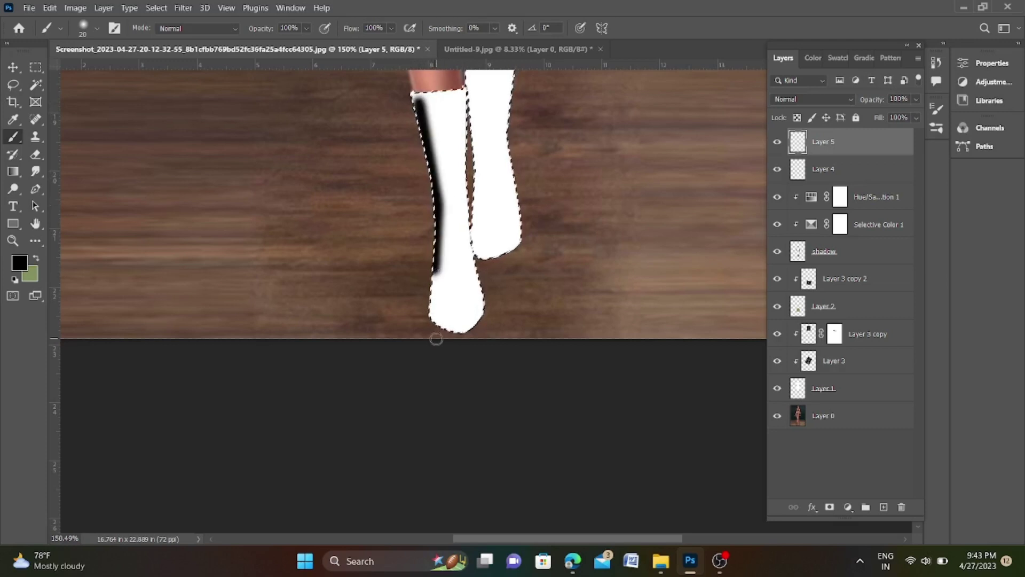
left_click_drag(430, 316, 459, 328)
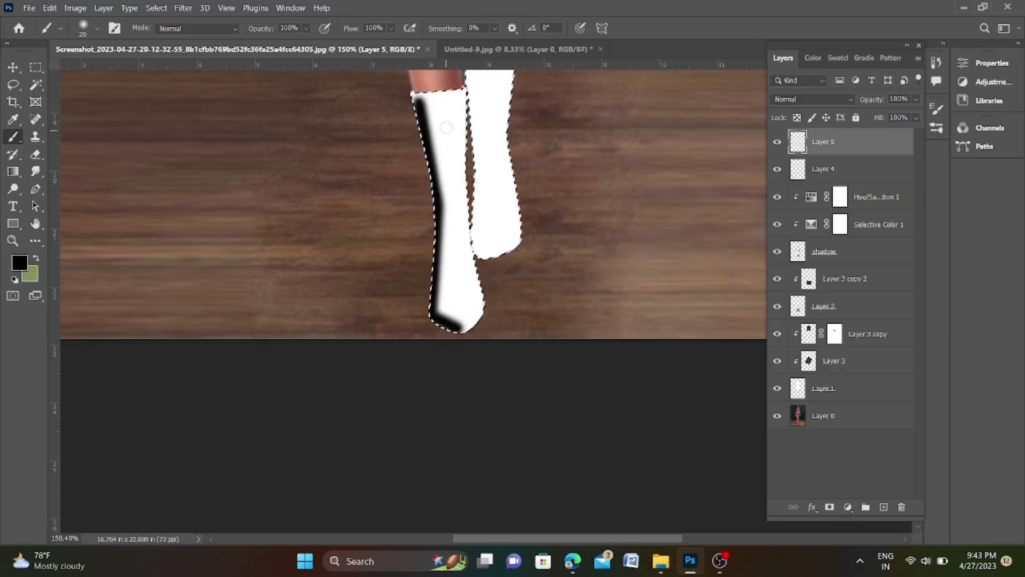
left_click_drag(432, 99, 454, 96)
left_click(458, 154)
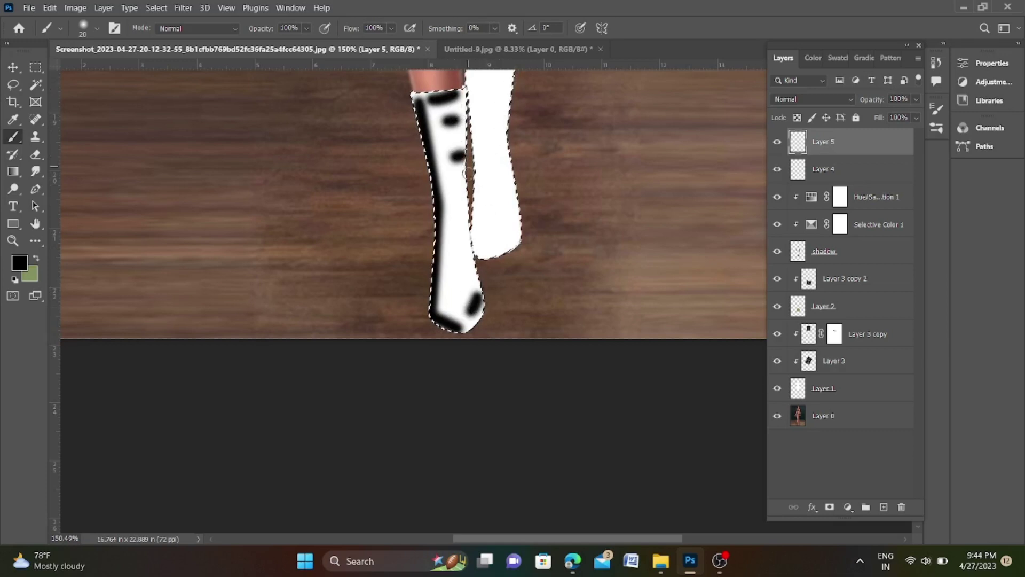
Shade the right boot's edge down around its bottom and add dark dabs near its top.
scroll(468, 172, "down", 2)
scroll(467, 172, "up", 2)
left_click(488, 107)
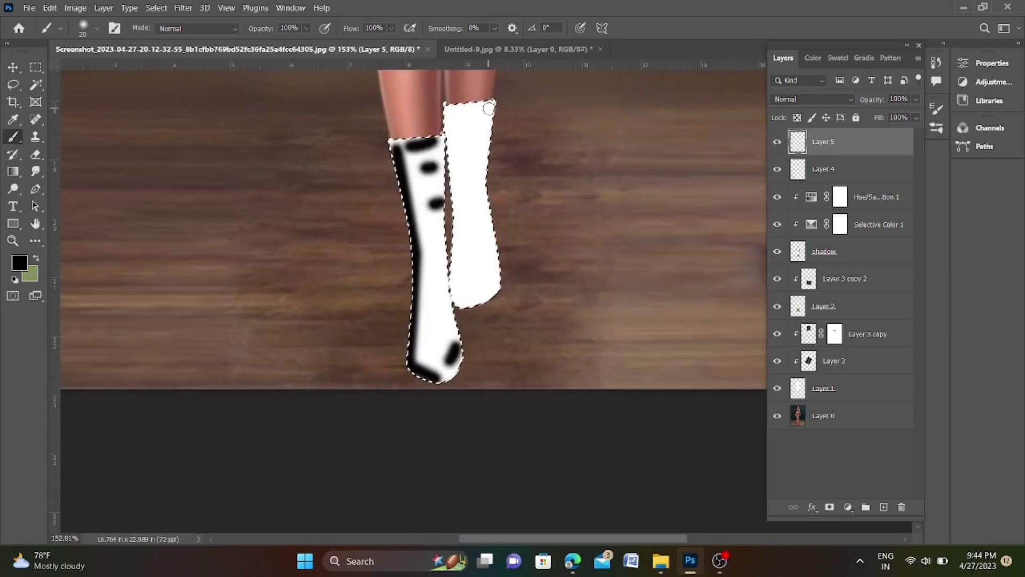
left_click(480, 177, "shift")
left_click(486, 231, "shift")
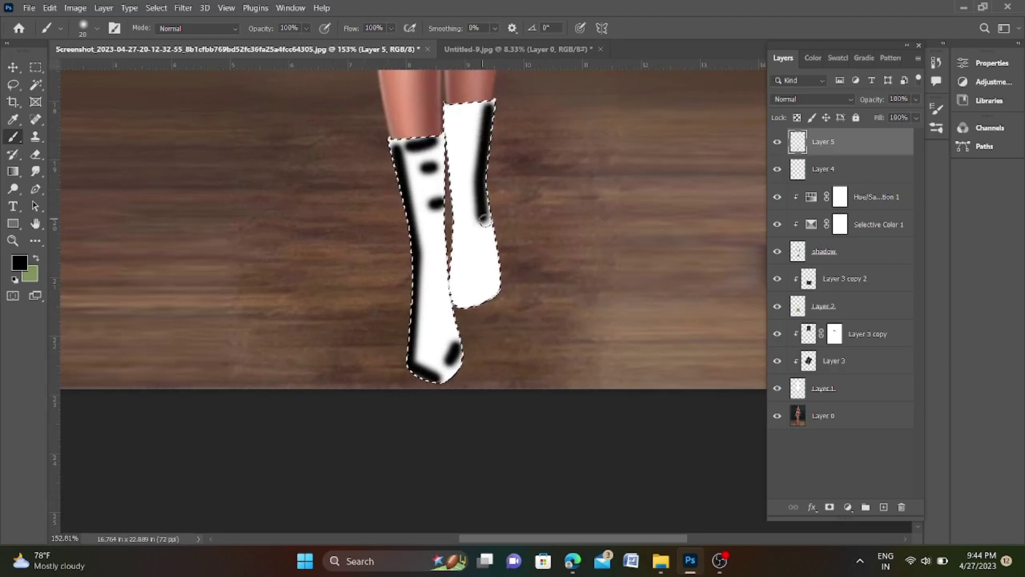
left_click(493, 279, "shift")
left_click(469, 295, "shift")
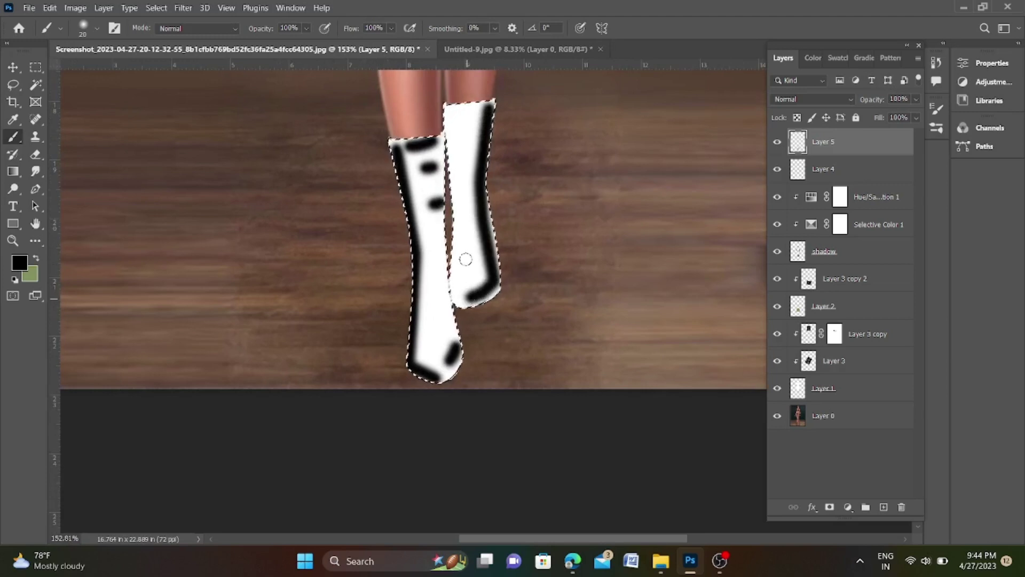
left_click_drag(452, 119, 474, 115)
left_click(463, 134)
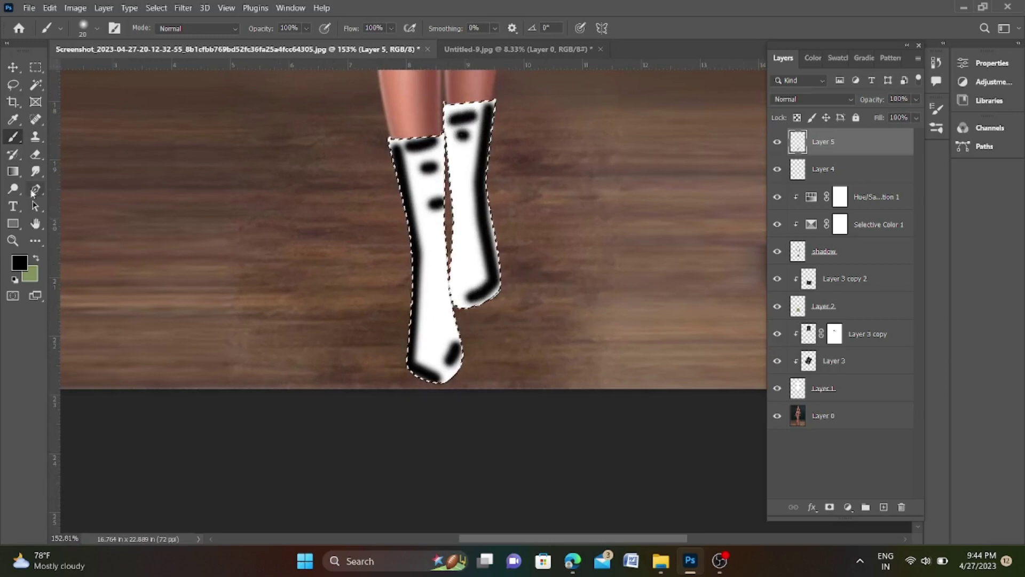
Fade the black marks on both boots to grey with a 500 px Eraser.
left_click(36, 154)
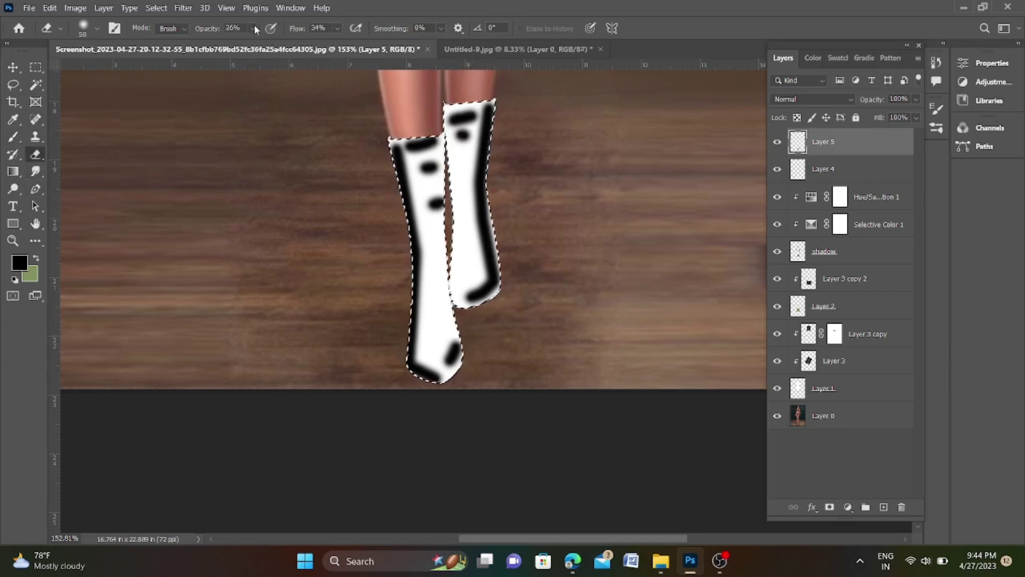
key("bracketright")
key("bracketright")
key("bracketright")
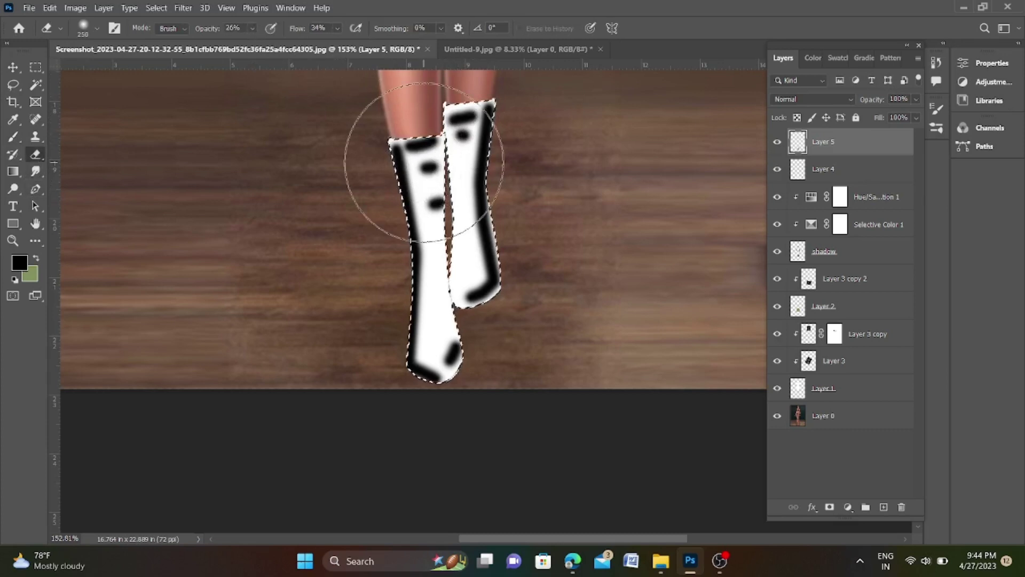
key("bracketright")
key("bracketright")
key("bracketright")
key("bracketright")
key("bracketright")
left_click_drag(462, 297, 435, 310)
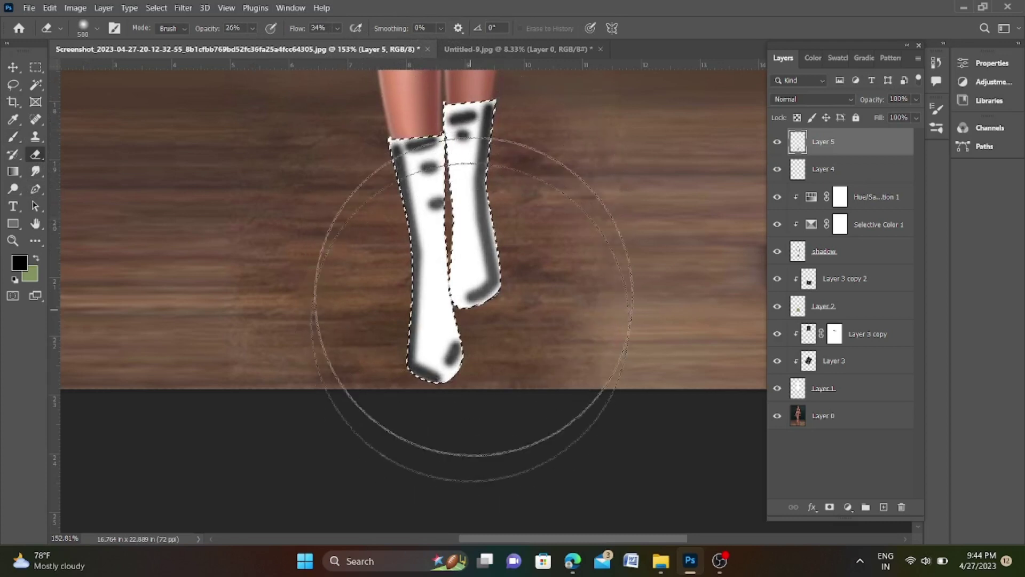
Shrink the eraser to 40 px and raise its opacity to 100%.
key("bracketleft")
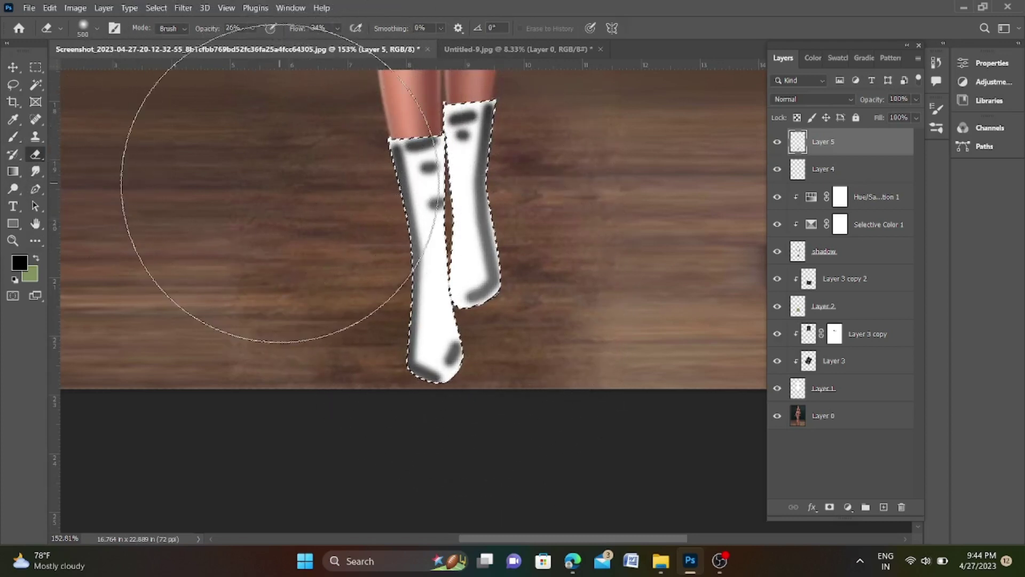
key("bracketleft")
key("bracketleft")
key("bracketleft")
key("bracketleft")
key("bracketleft")
key("bracketleft")
key("bracketleft")
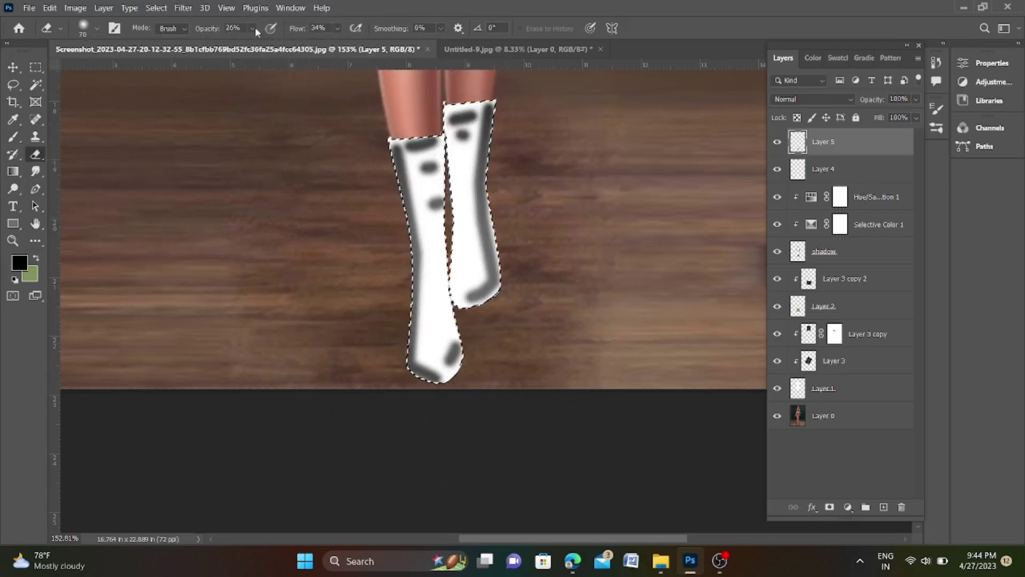
mouse_move(253, 28)
left_mouse_down()
mouse_move(338, 28)
mouse_move(384, 43)
left_mouse_up()
scroll(419, 157, "up", 3, "alt")
scroll(419, 157, "up", 1, "alt")
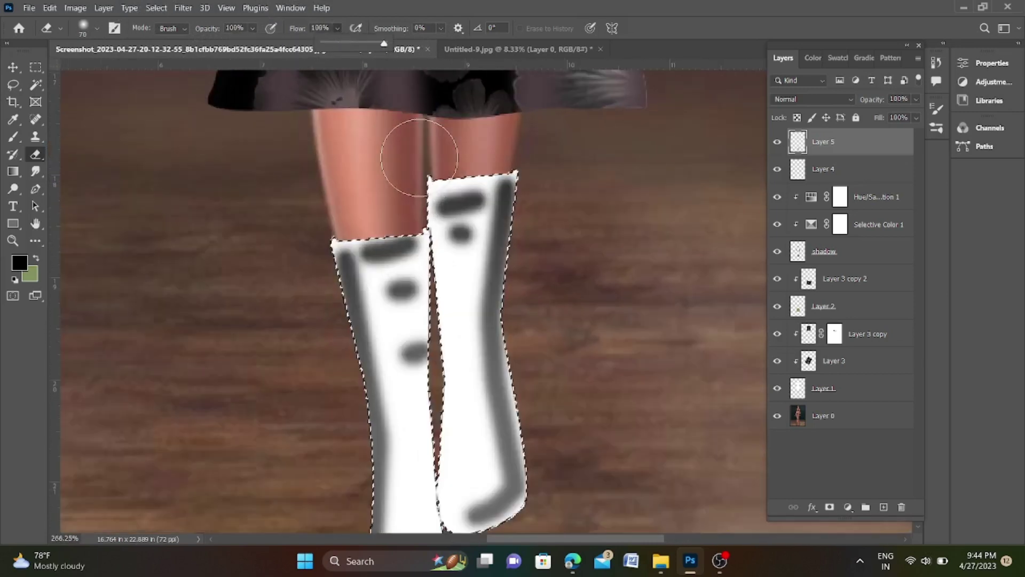
key("bracketleft")
key("bracketleft")
key("bracketleft")
key("bracketleft")
key("bracketleft")
key("bracketleft")
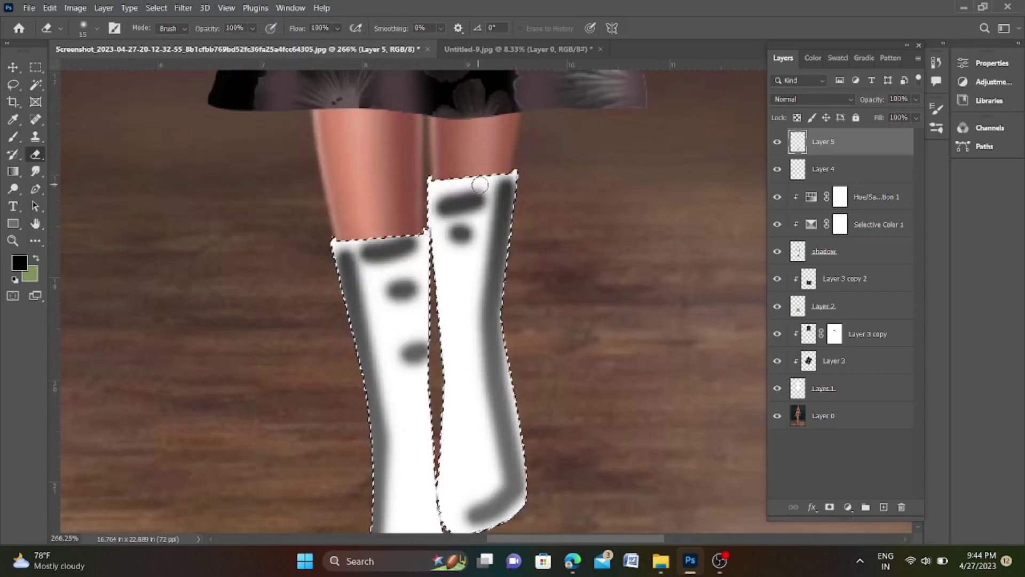
Erase the dark stripes and spots near the tops of both boots.
mouse_move(487, 188)
left_mouse_down()
mouse_move(411, 234)
mouse_move(469, 229)
left_mouse_up()
scroll(464, 235, "down", 2, "alt")
scroll(465, 235, "up", 2, "alt")
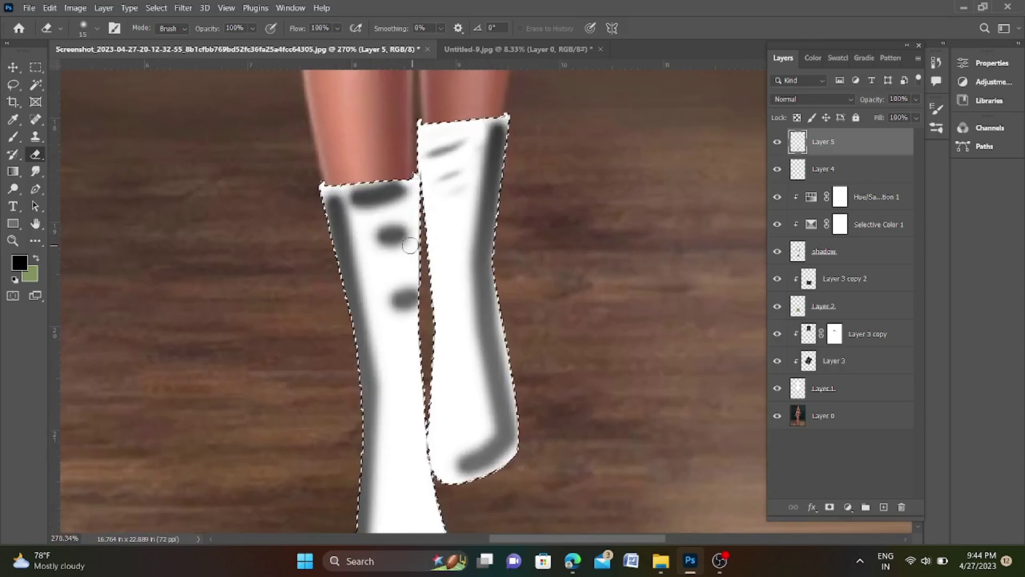
left_click_drag(347, 197, 414, 181)
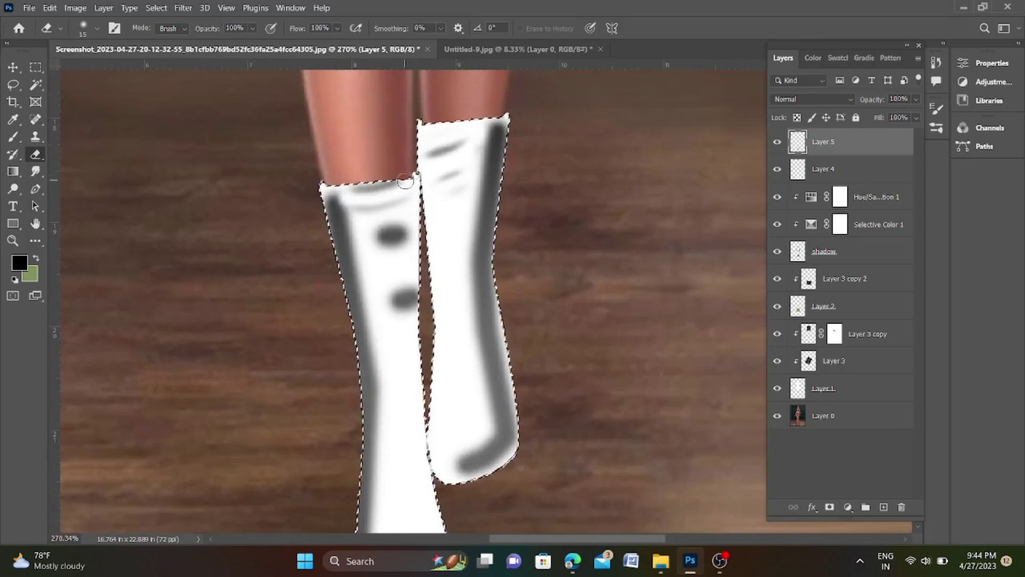
scroll(372, 206, "down", 2, "alt")
left_click_drag(382, 222, 408, 260)
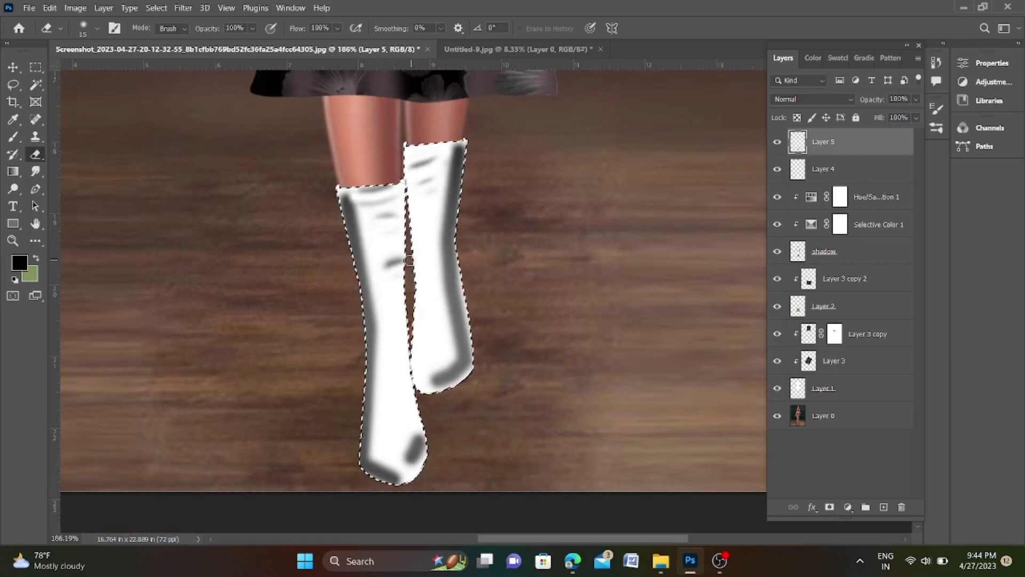
Lighten the shading along the right boot's upper and right edges.
scroll(379, 241, "down", 2)
scroll(406, 290, "up", 1)
scroll(406, 290, "up", 1)
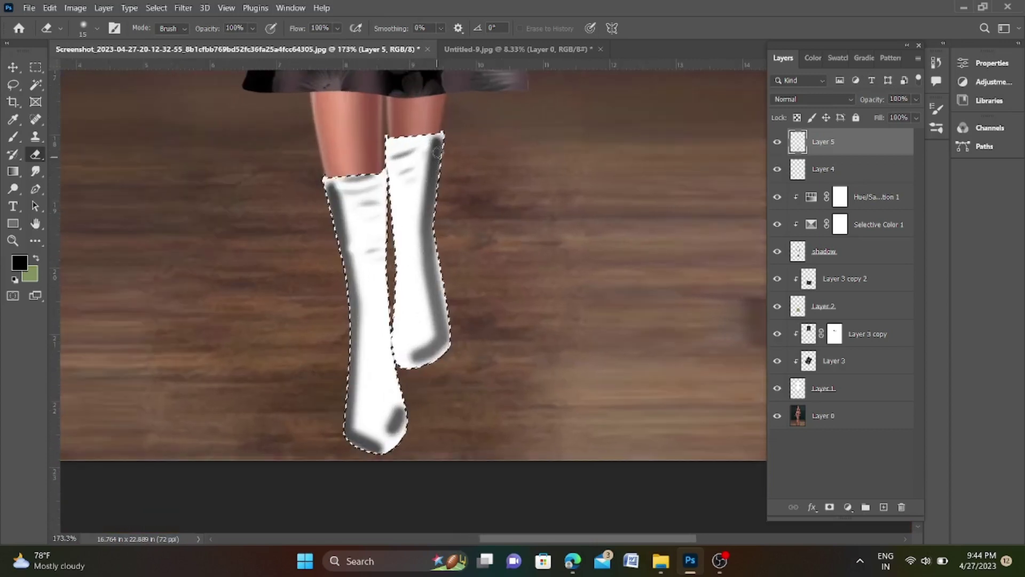
mouse_move(435, 135)
left_mouse_down()
mouse_move(430, 306)
mouse_move(417, 354)
mouse_move(432, 348)
left_mouse_up()
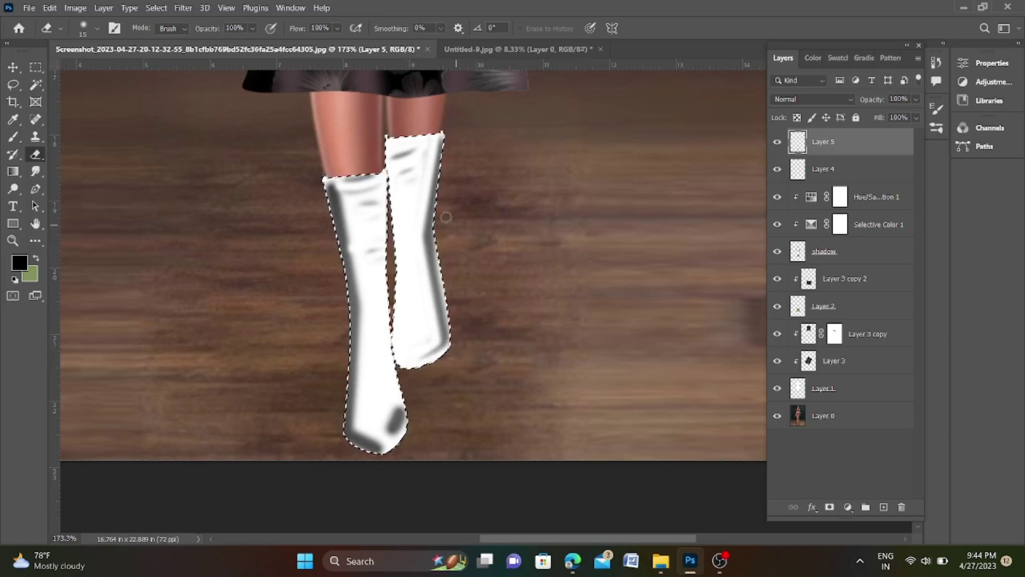
mouse_move(445, 140)
left_mouse_down()
mouse_move(434, 231)
mouse_move(457, 307)
left_mouse_up()
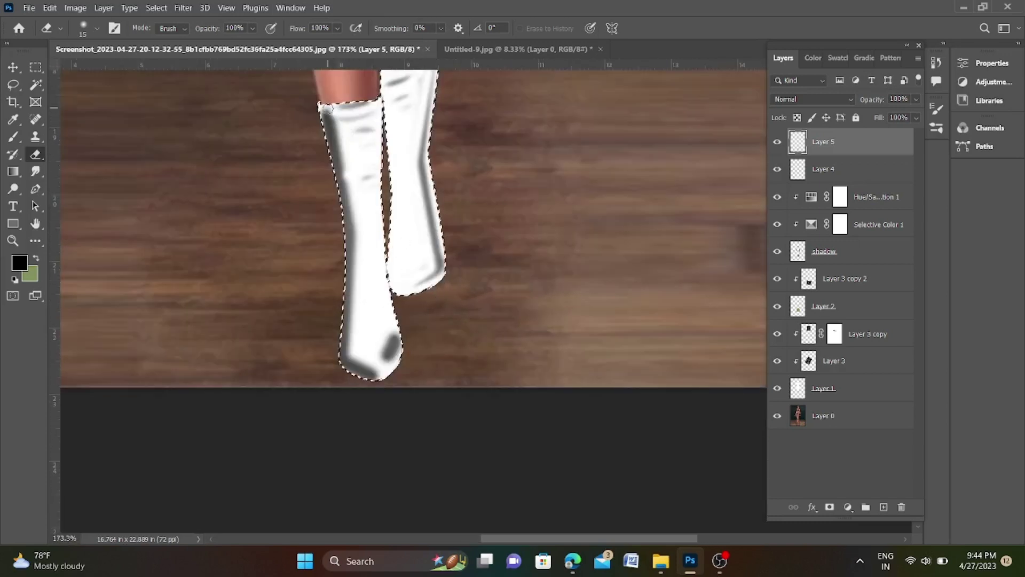
Whiten the left boot's interior and left edge down to the toe, removing the toe spot.
left_click_drag(326, 110, 354, 166)
mouse_move(358, 209)
left_mouse_down()
mouse_move(334, 230)
mouse_move(331, 202)
left_mouse_up()
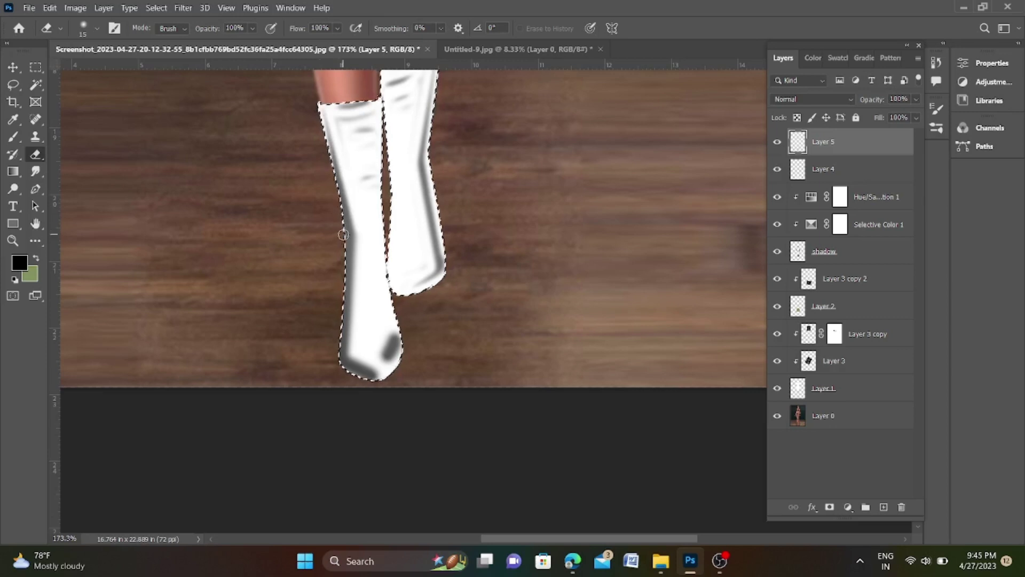
left_click_drag(322, 143, 329, 165)
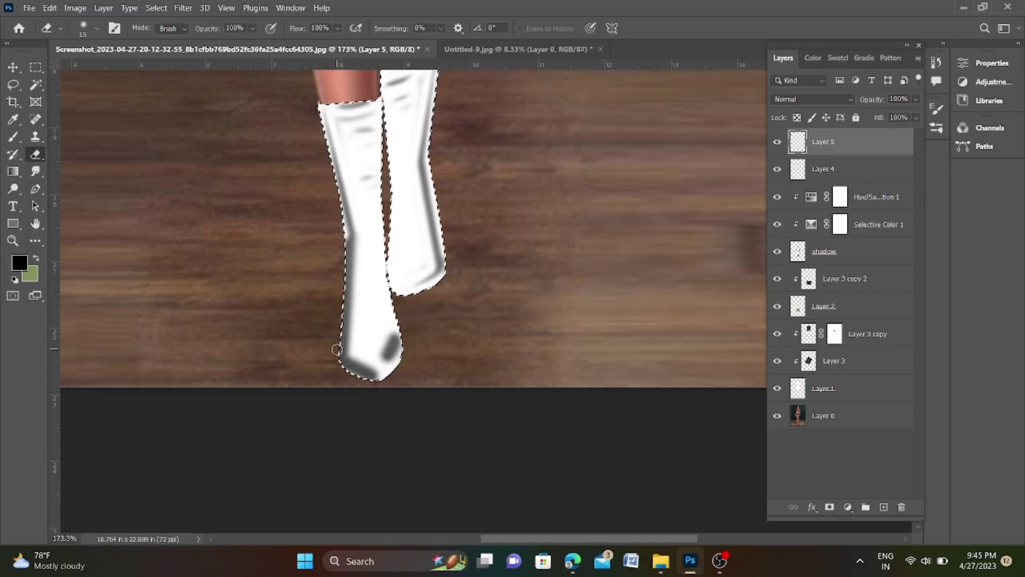
mouse_move(342, 233)
left_mouse_down()
mouse_move(343, 367)
mouse_move(362, 378)
left_mouse_up()
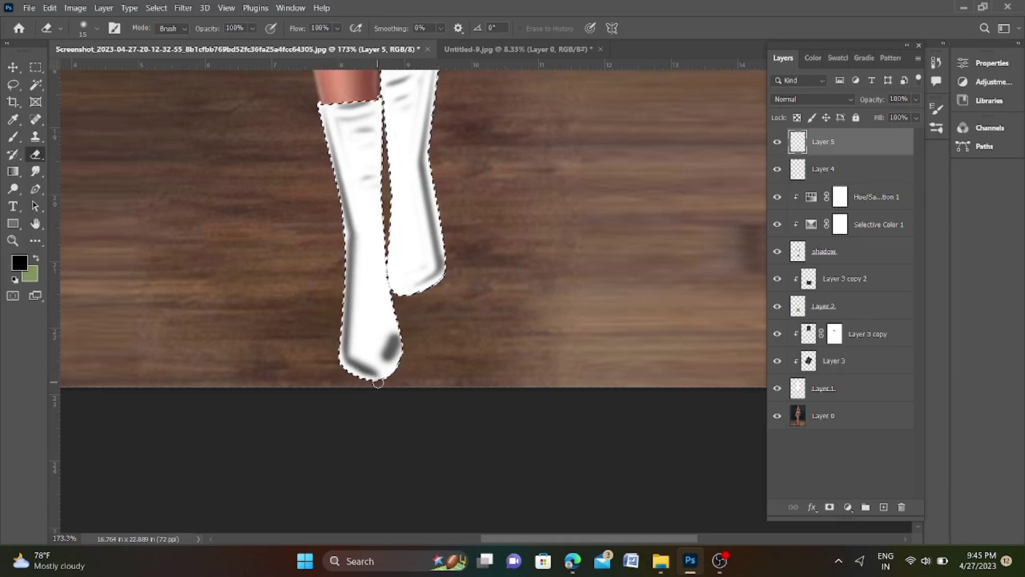
left_click_drag(353, 353, 355, 353)
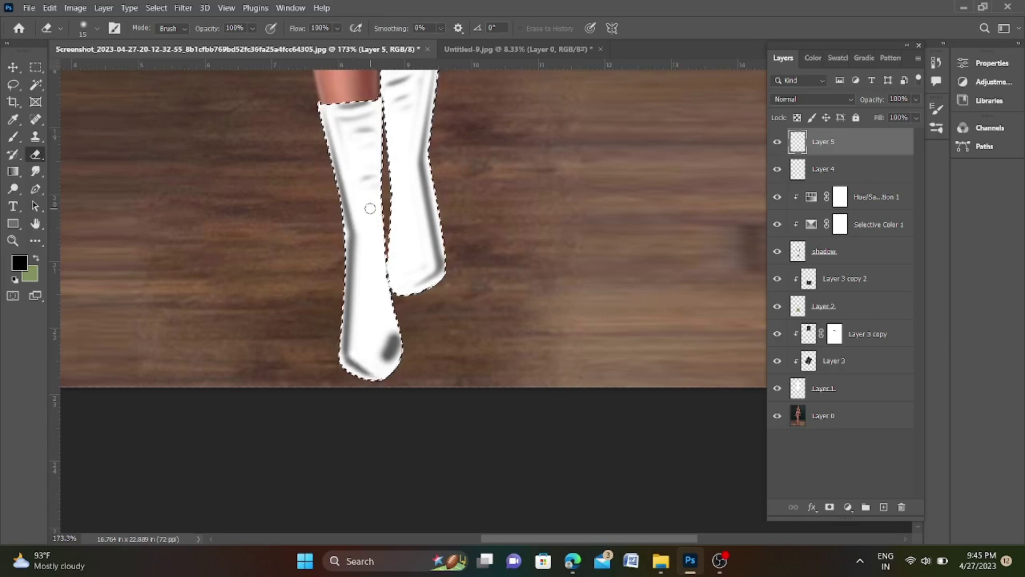
left_click_drag(402, 329, 390, 352)
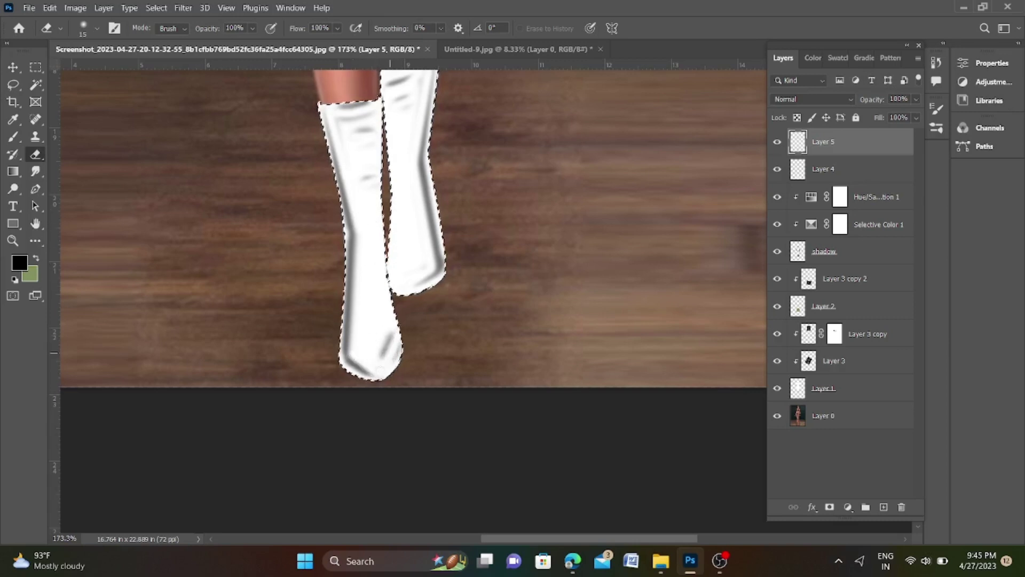
Set the eraser to 23% opacity, 30% flow and enlarge it to 80 px.
scroll(481, 310, "down", 2)
scroll(513, 298, "down", 2)
scroll(523, 278, "down", 2)
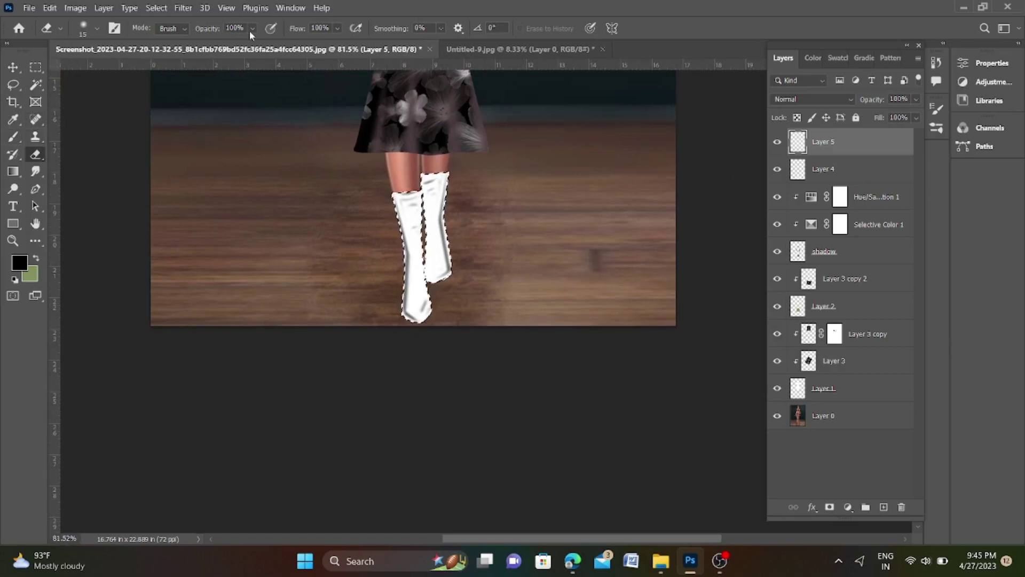
left_click_drag(251, 28, 221, 47)
left_click_drag(336, 28, 309, 44)
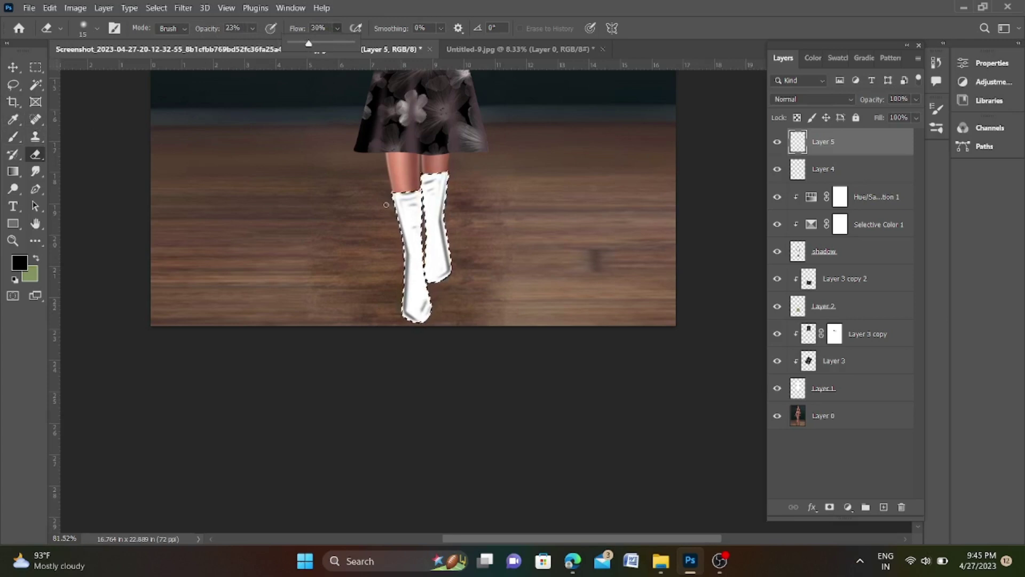
key("bracketright")
scroll(406, 216, "up", 3)
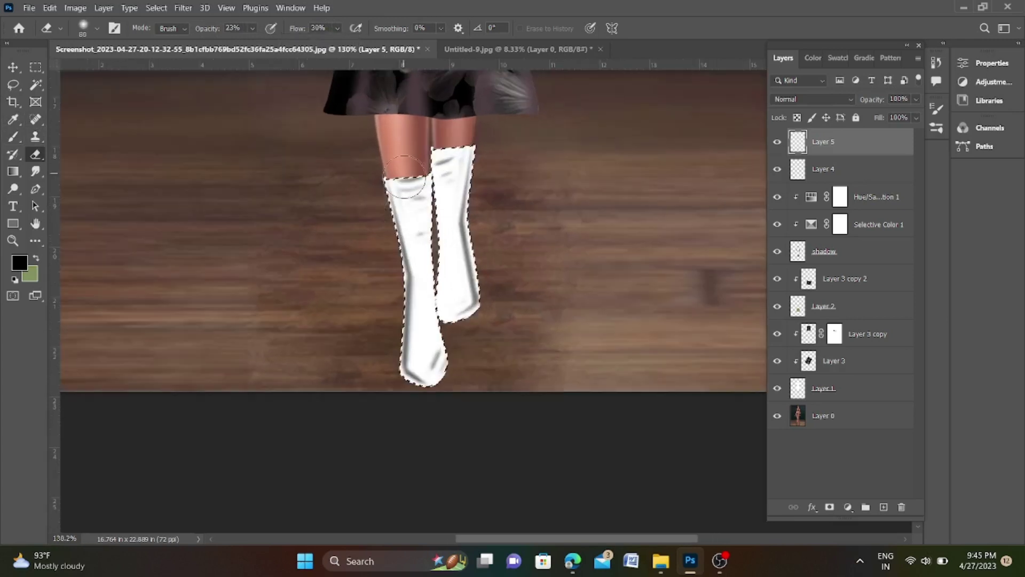
key("bracketright")
key("bracketright")
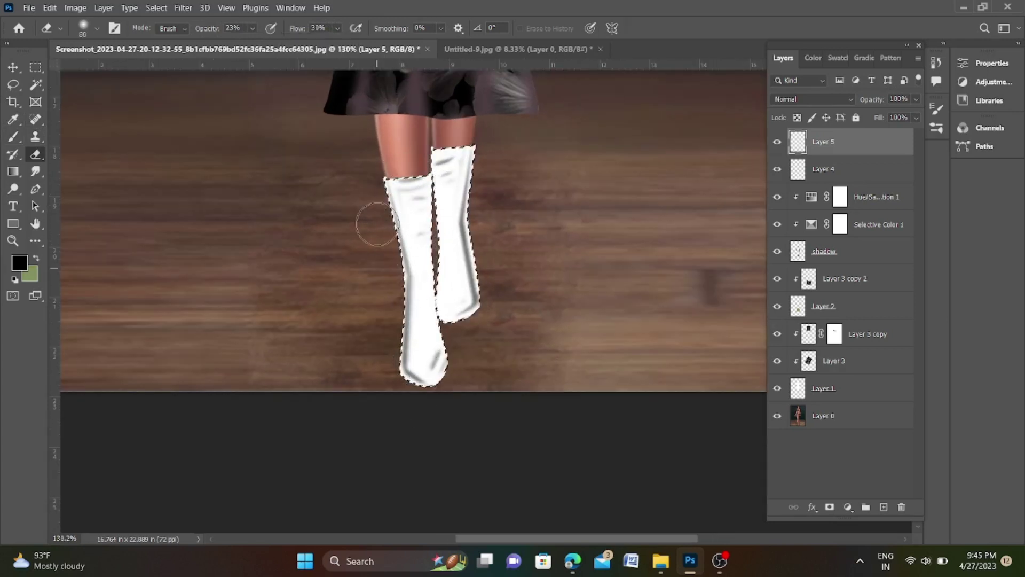
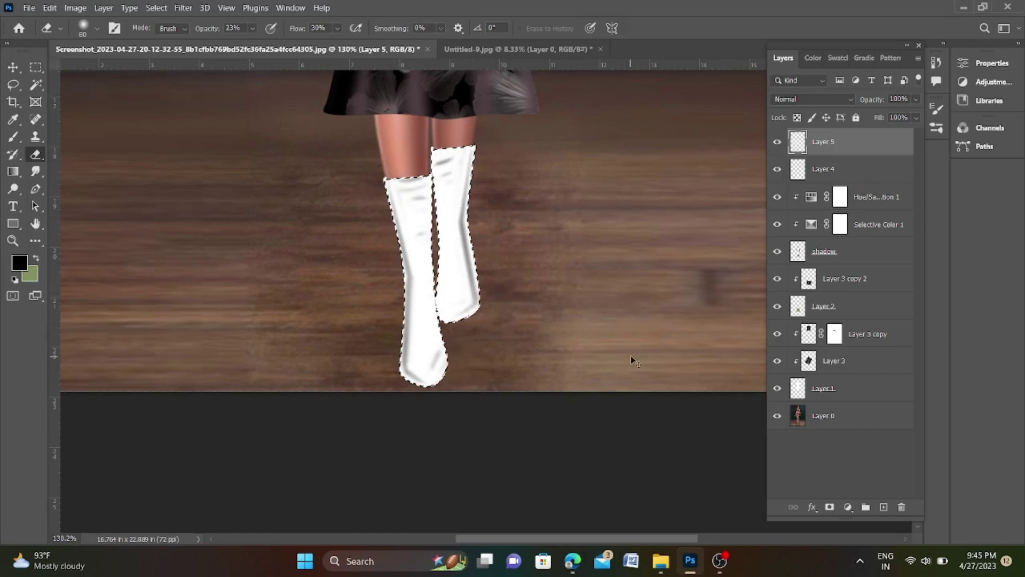
Load the boots selection from Layer 4 and fill it with a trial light pinkish-grey.
scroll(515, 342, "down", 10)
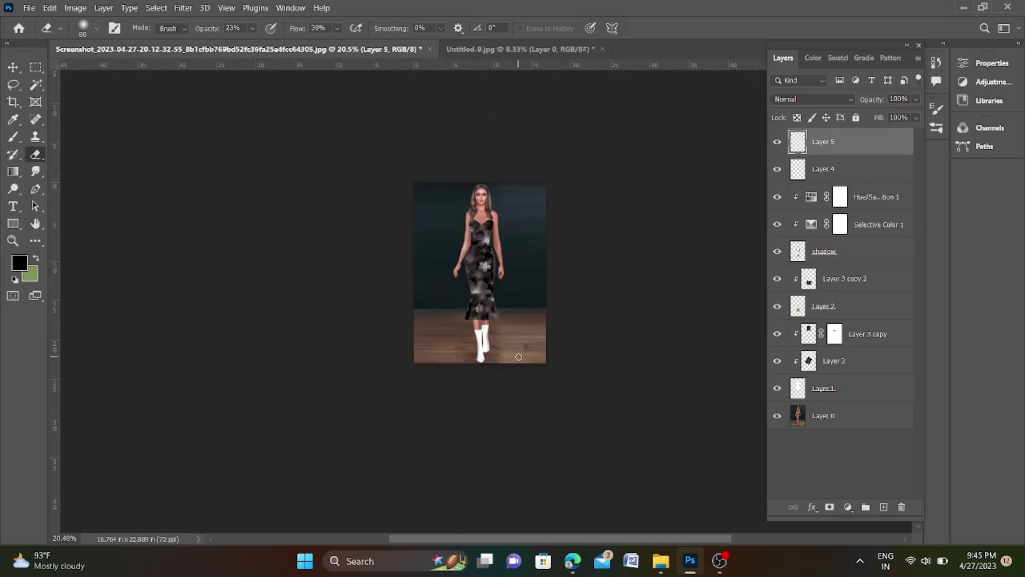
scroll(518, 357, "up", 3)
scroll(518, 307, "down", 2)
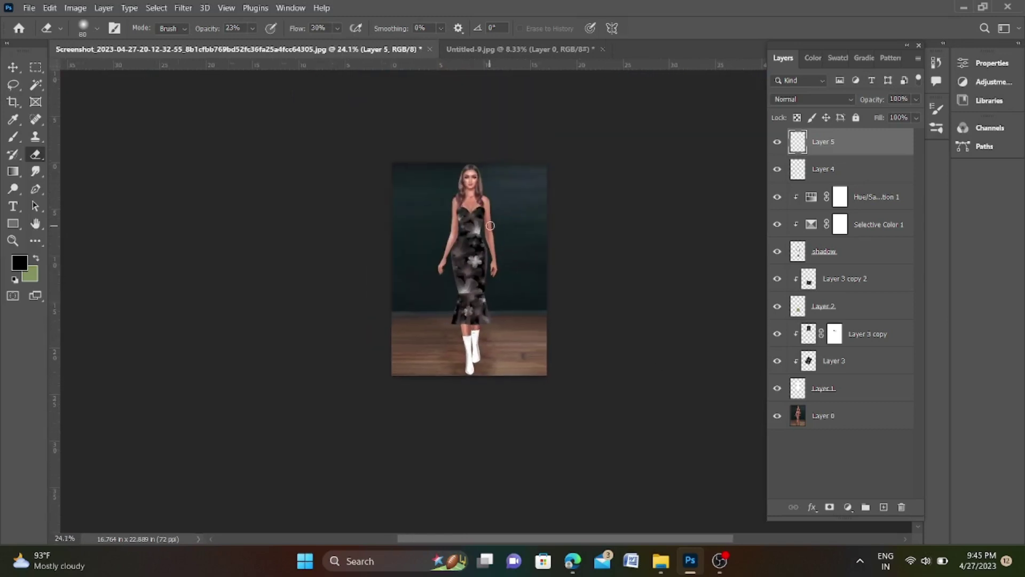
scroll(480, 160, "up", 3)
scroll(468, 119, "up", 2)
scroll(468, 119, "down", 2)
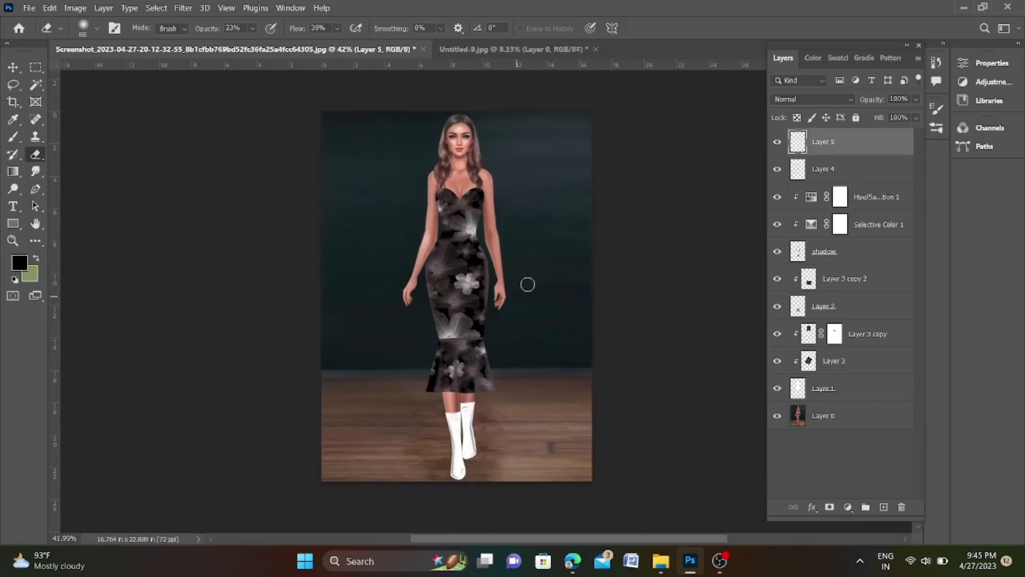
scroll(527, 233, "down", 1)
scroll(517, 392, "up", 2)
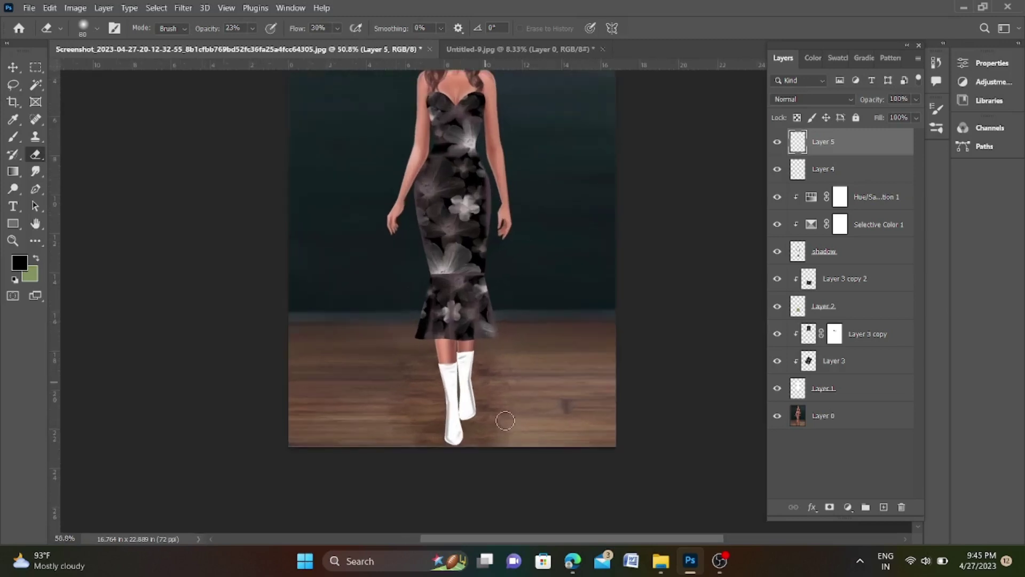
scroll(514, 417, "up", 1)
left_click(799, 178)
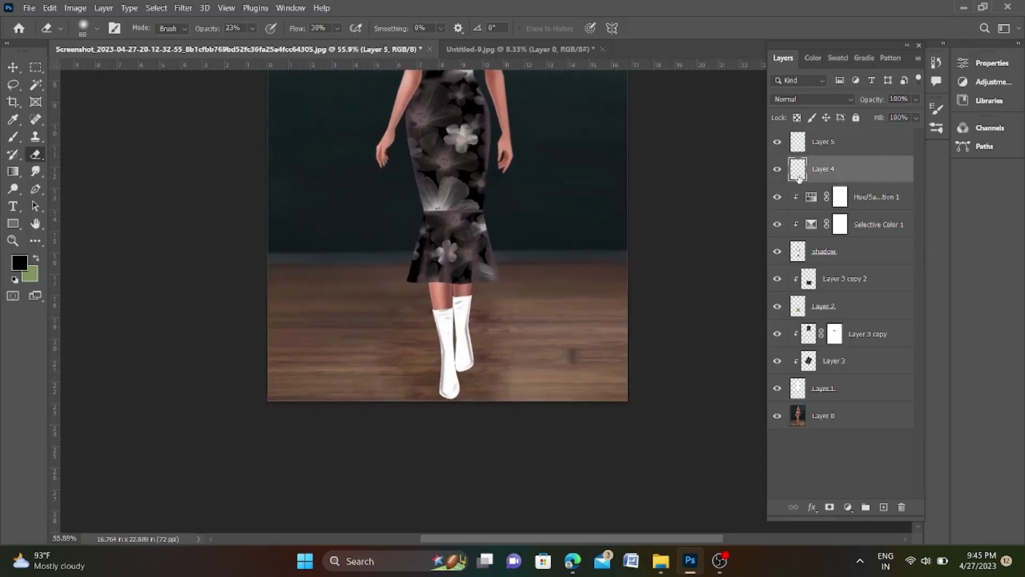
left_click(798, 170, "ctrl")
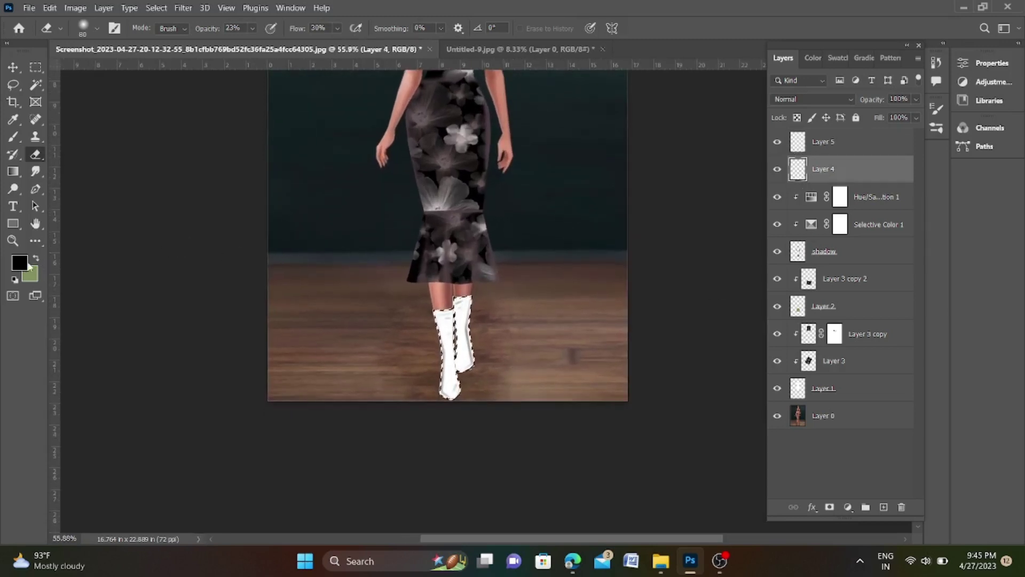
left_click(20, 262)
left_click(371, 123)
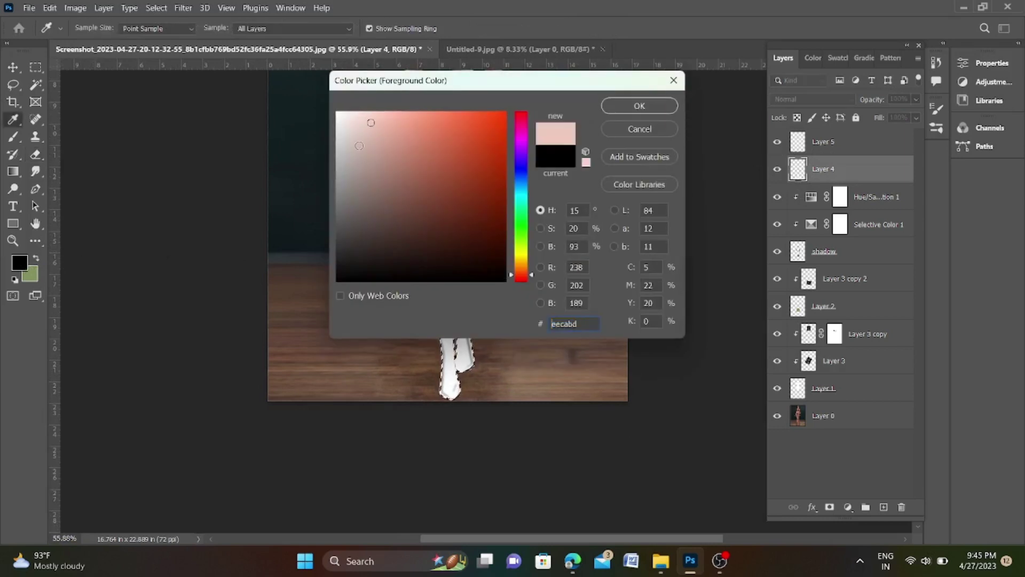
left_click(359, 146)
left_click(639, 106)
key("e")
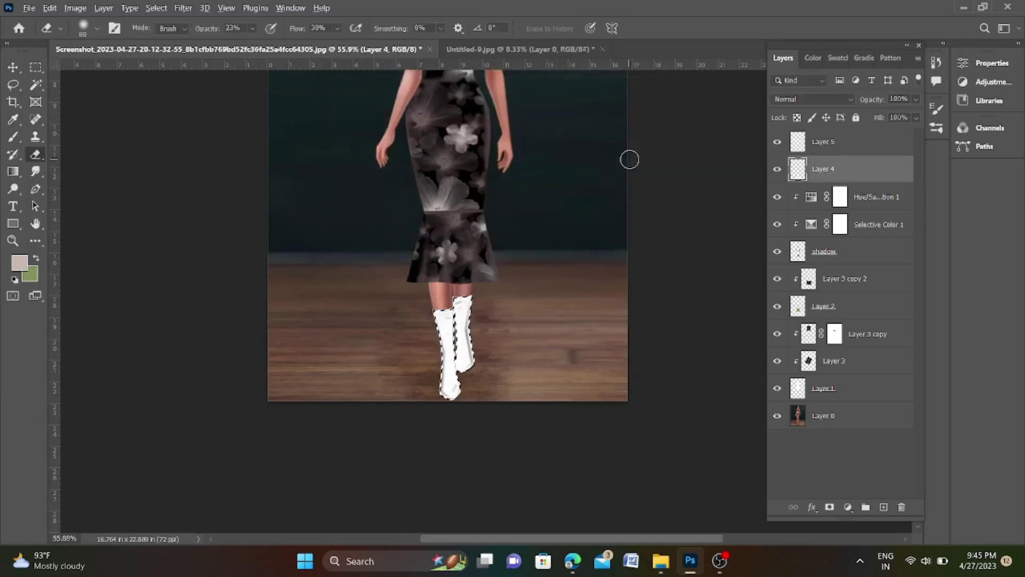
key("alt+BackSpace")
scroll(535, 262, "down", 1)
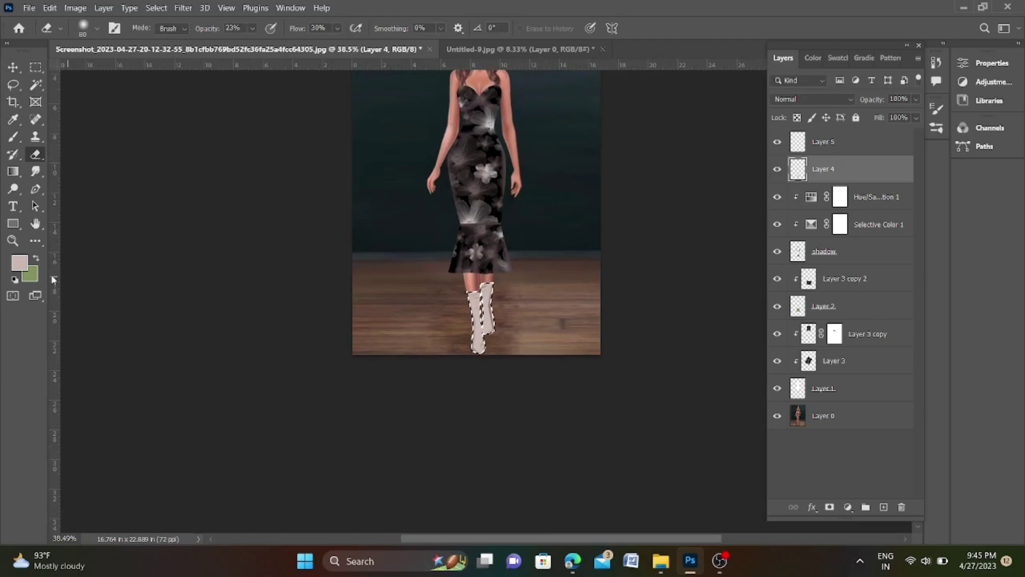
Set the foreground colour to near-white f7f6f5 for the boots, then make Layer 5 active.
left_click(20, 263)
left_click(338, 117)
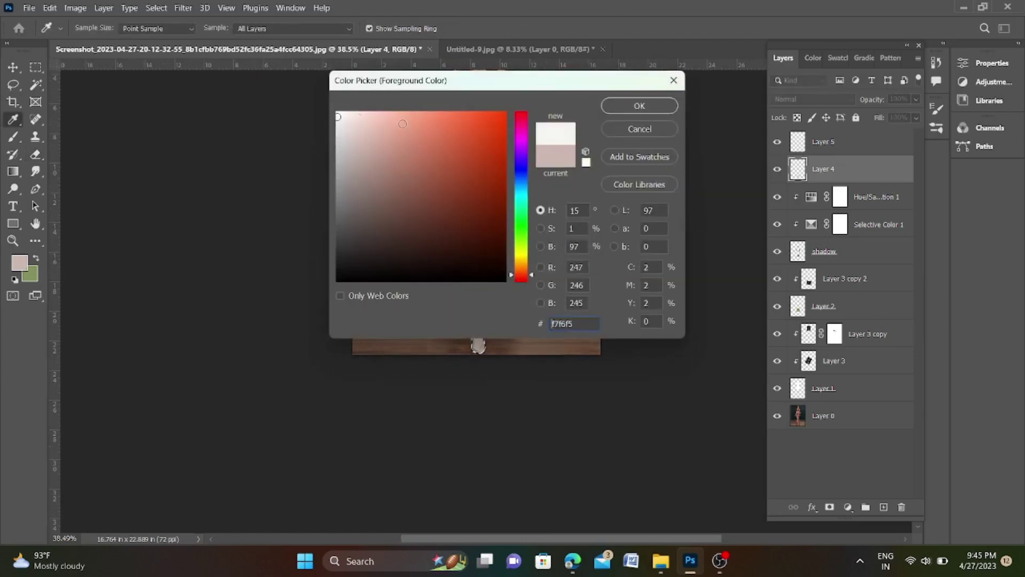
left_click(638, 107)
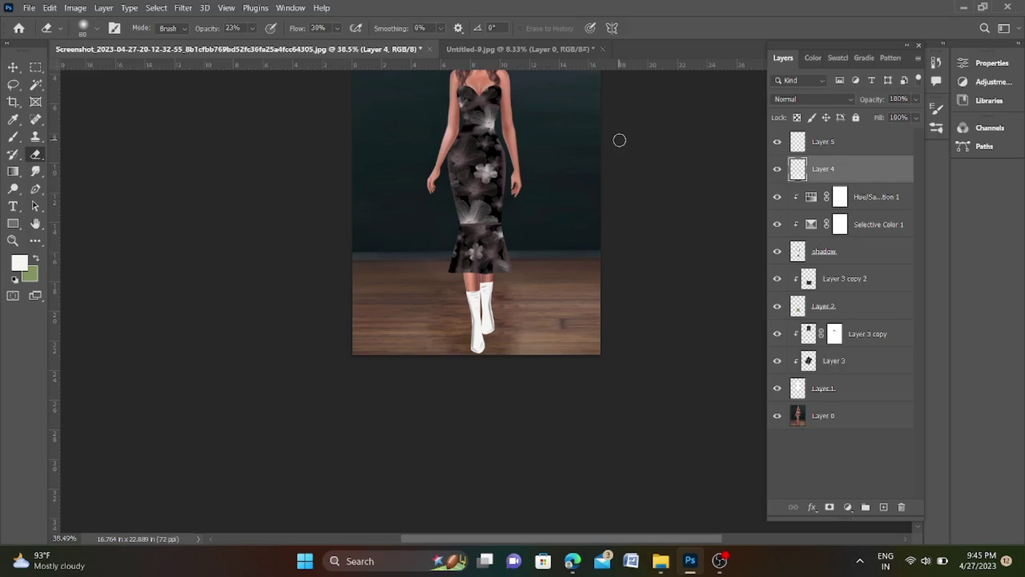
left_click(851, 149)
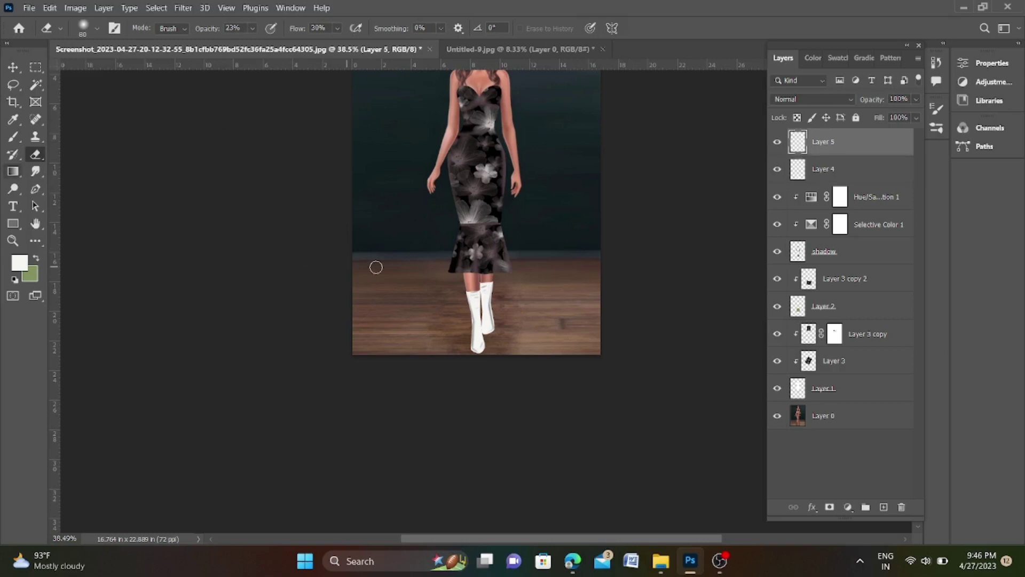
scroll(488, 334, "up", 3)
scroll(488, 320, "up", 2)
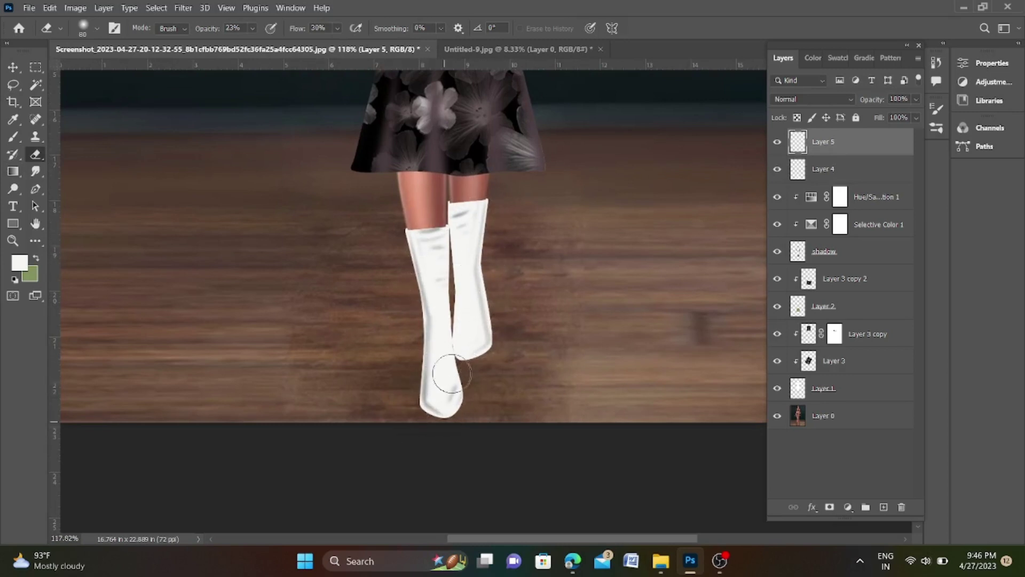
scroll(443, 368, "down", 1)
scroll(579, 275, "down", 1)
scroll(578, 274, "down", 1)
scroll(572, 275, "down", 1)
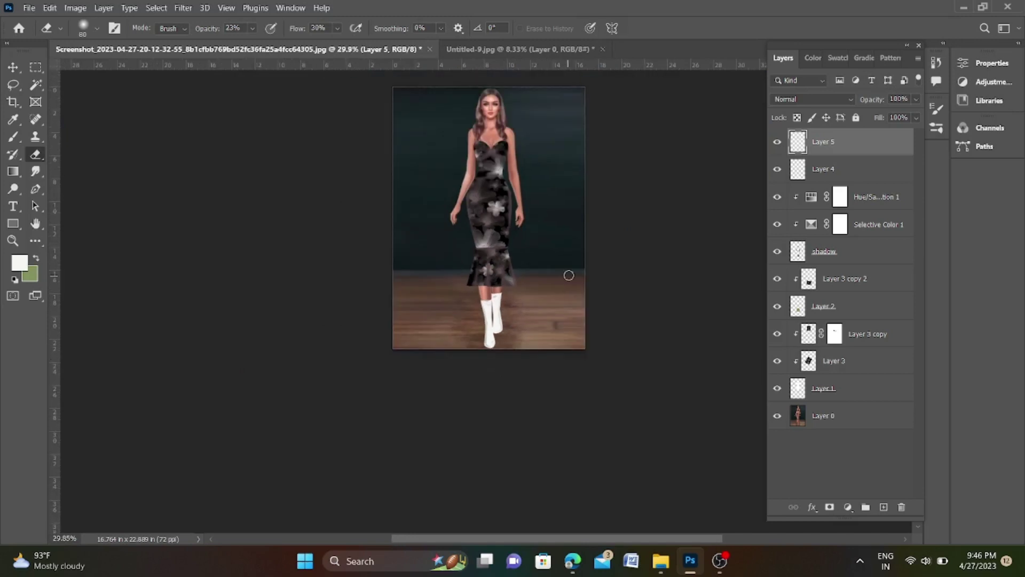
scroll(563, 275, "down", 1)
scroll(562, 275, "up", 1)
scroll(560, 288, "up", 1)
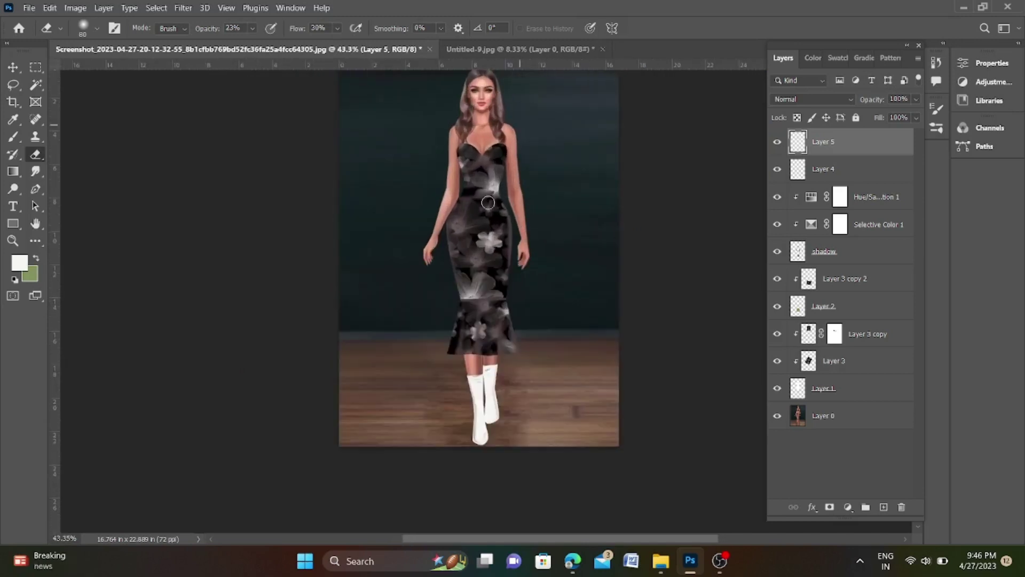
scroll(488, 202, "down", 1)
scroll(486, 182, "up", 3)
scroll(483, 155, "up", 2)
scroll(481, 136, "up", 1)
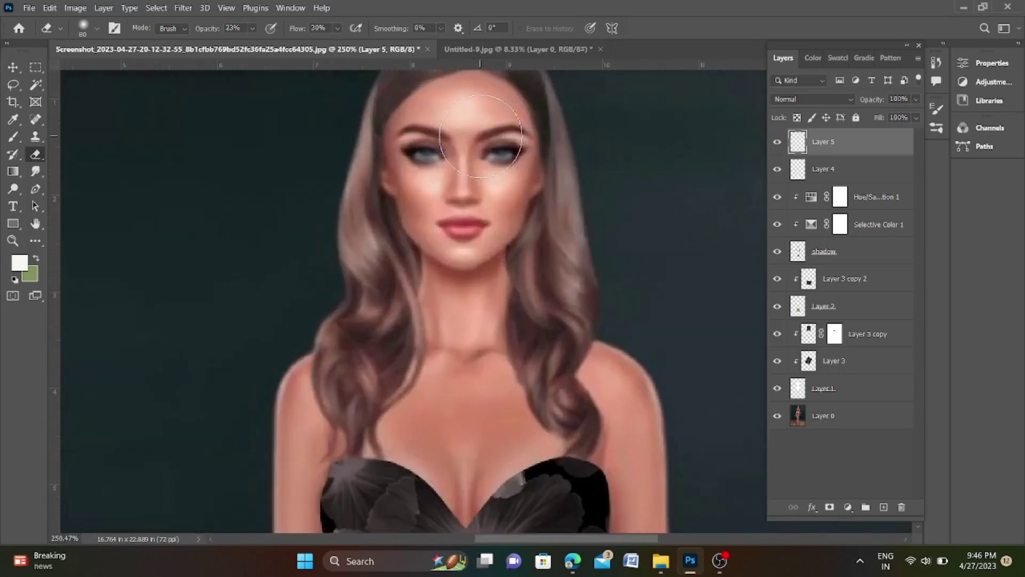
scroll(480, 136, "down", 5)
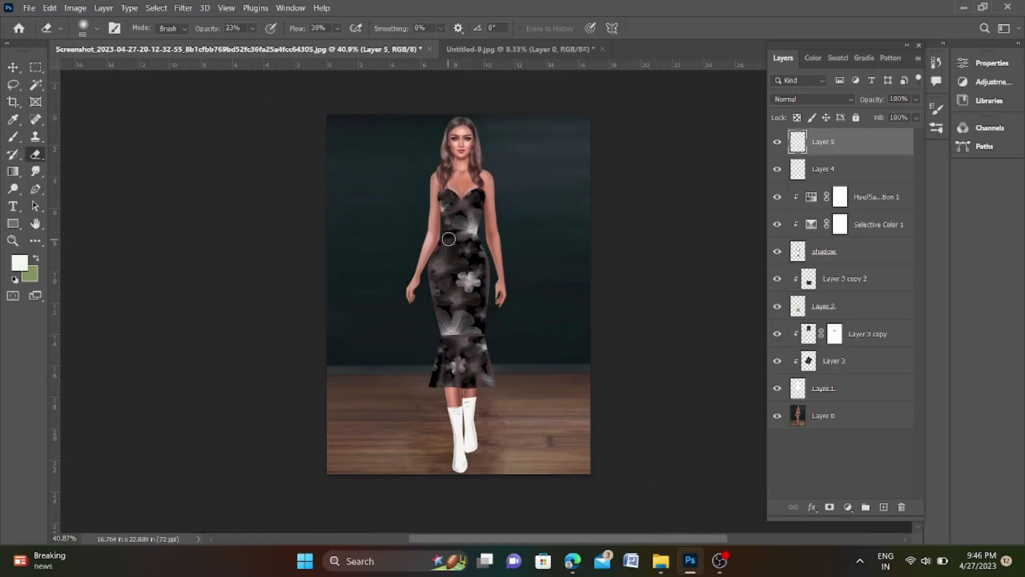
scroll(448, 239, "up", 1)
scroll(449, 240, "up", 1)
scroll(449, 246, "up", 1)
scroll(451, 255, "up", 1)
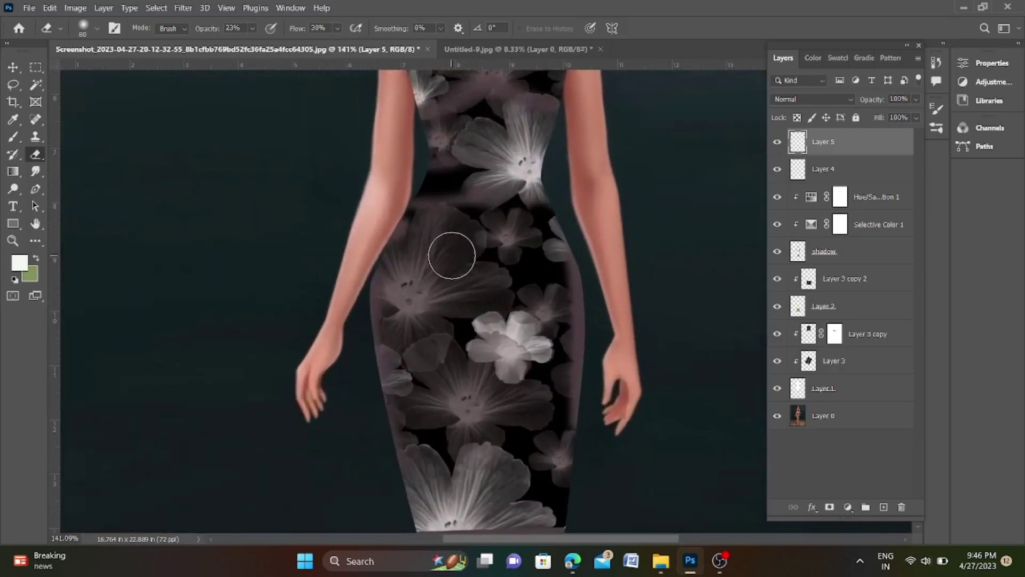
scroll(455, 239, "up", 1)
scroll(502, 251, "up", 1)
scroll(498, 267, "up", 2)
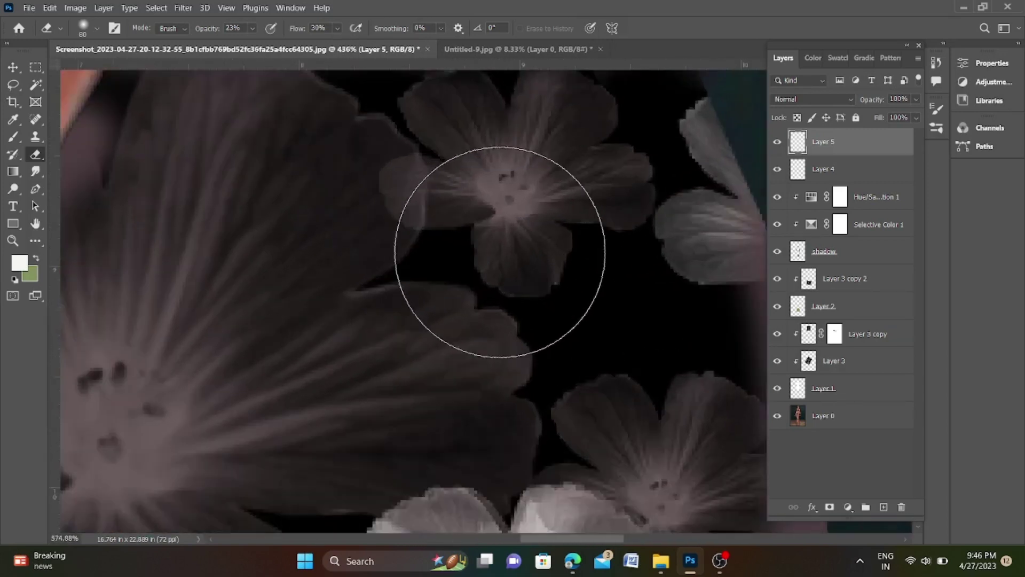
scroll(499, 251, "up", 1)
scroll(500, 252, "down", 1)
scroll(489, 267, "down", 1)
scroll(489, 258, "down", 1)
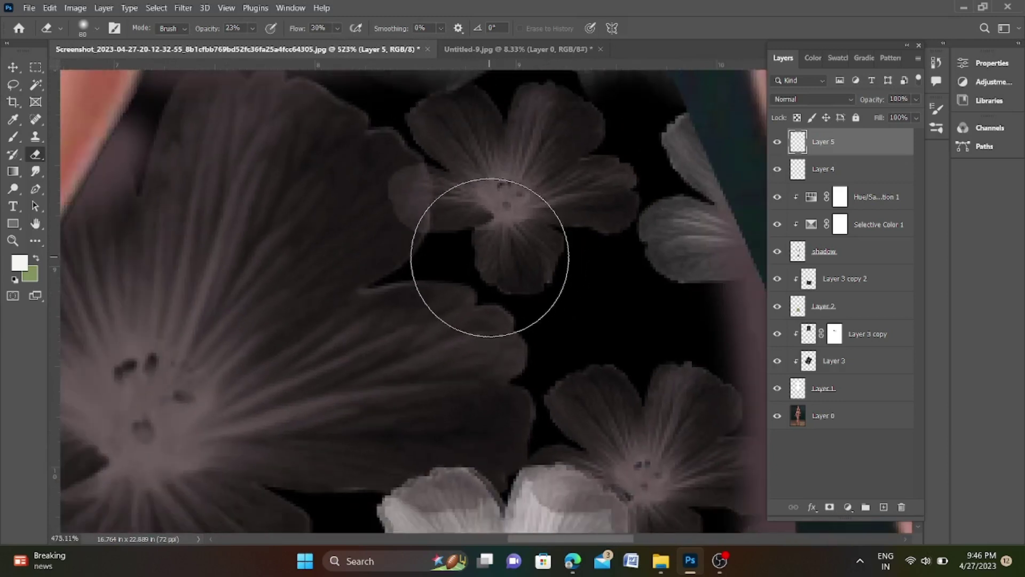
scroll(497, 250, "down", 1)
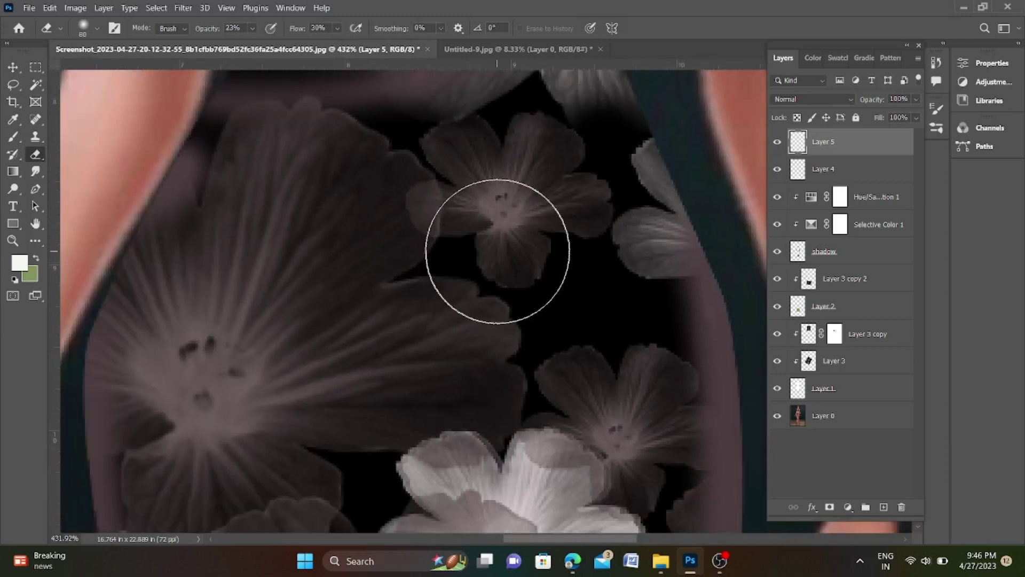
Collapse the Layers panel group to icons and switch to the Move tool.
left_click(906, 48)
scroll(483, 178, "down", 1)
scroll(480, 171, "down", 2)
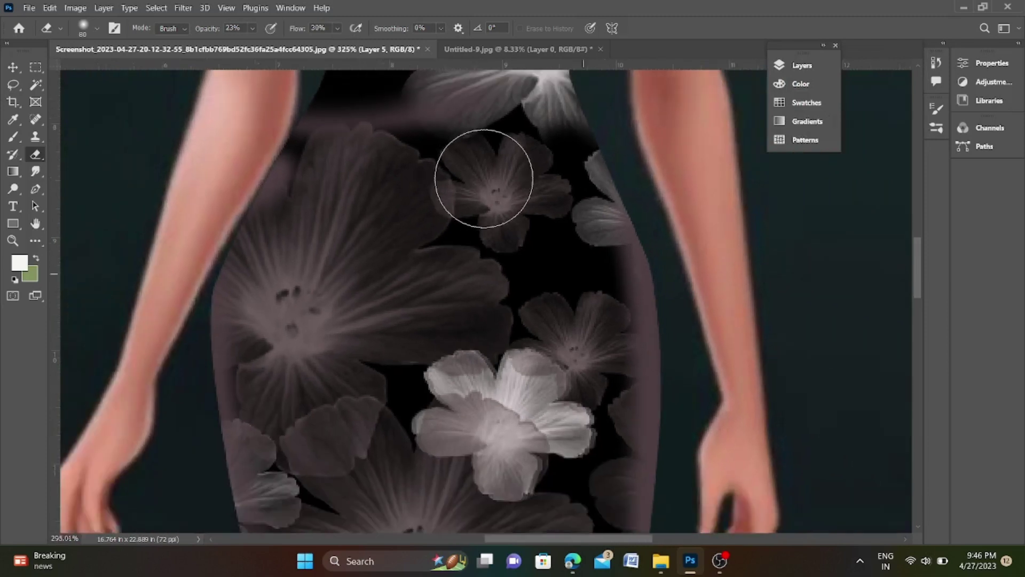
scroll(481, 171, "down", 1)
left_click(12, 67)
Zoom and pan the canvas so the whole figure, head to boots, is centred in view.
scroll(427, 190, "down", 2)
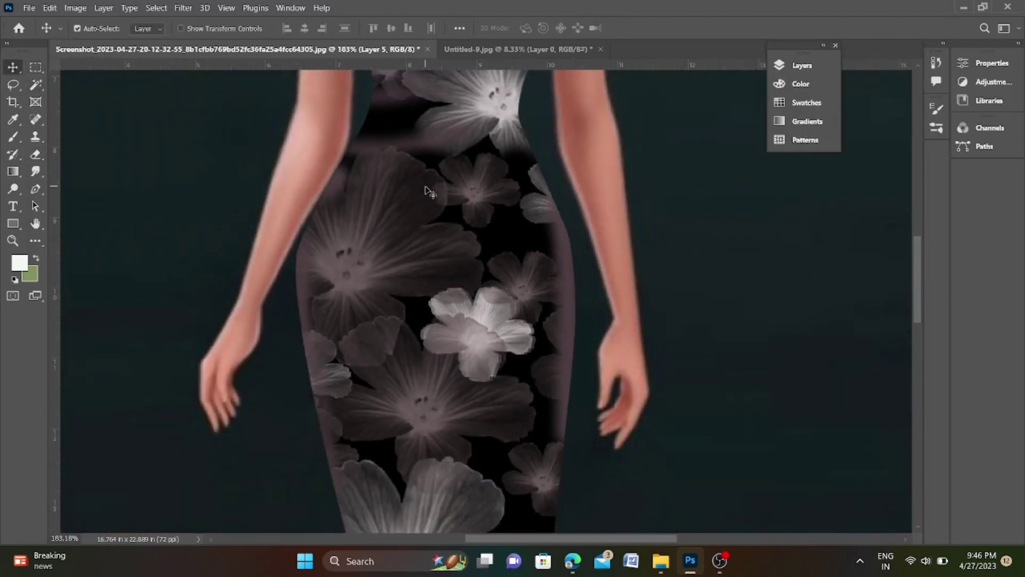
scroll(429, 193, "down", 2)
scroll(430, 192, "down", 1)
scroll(430, 192, "down", 2)
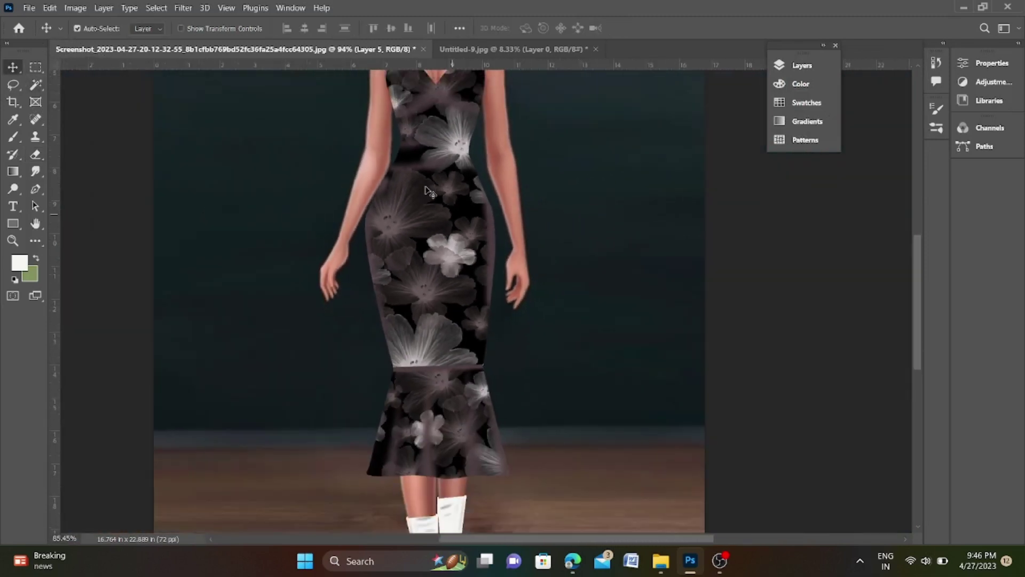
scroll(430, 192, "down", 1)
scroll(427, 190, "down", 1)
scroll(427, 192, "down", 1)
scroll(428, 197, "down", 1)
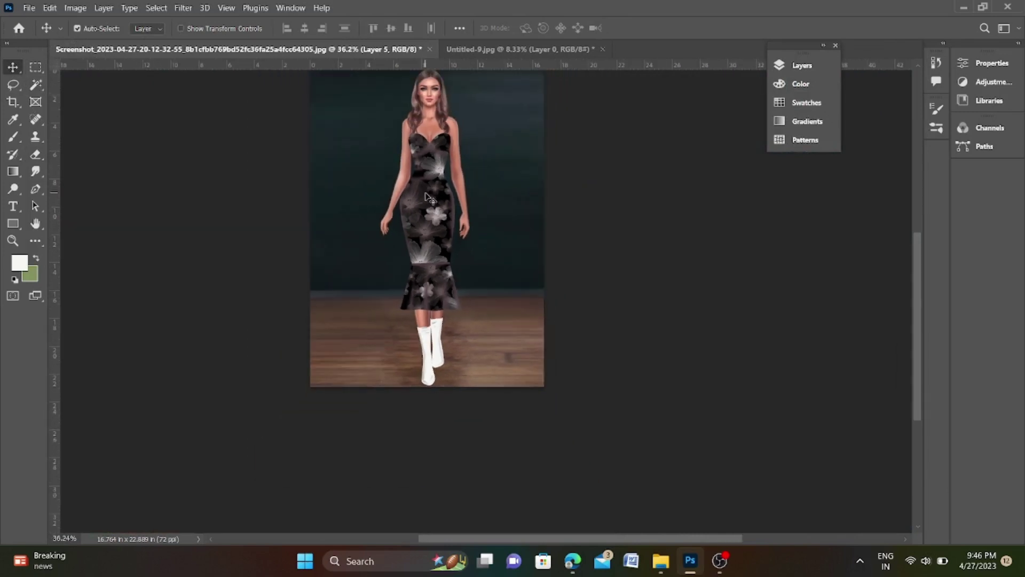
left_click_drag(434, 142, 436, 196)
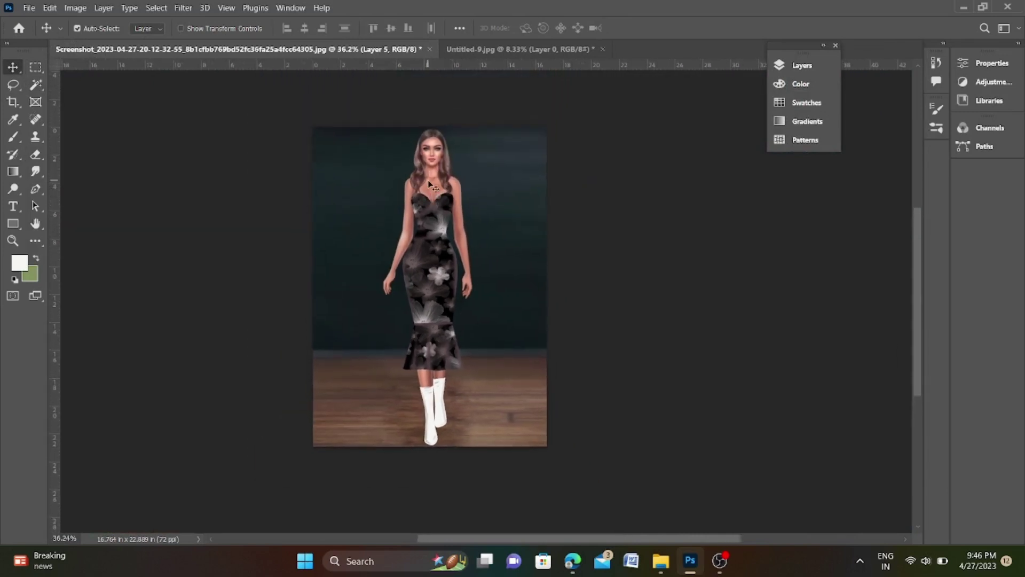
scroll(430, 185, "up", 2)
left_click_drag(455, 233, 467, 199)
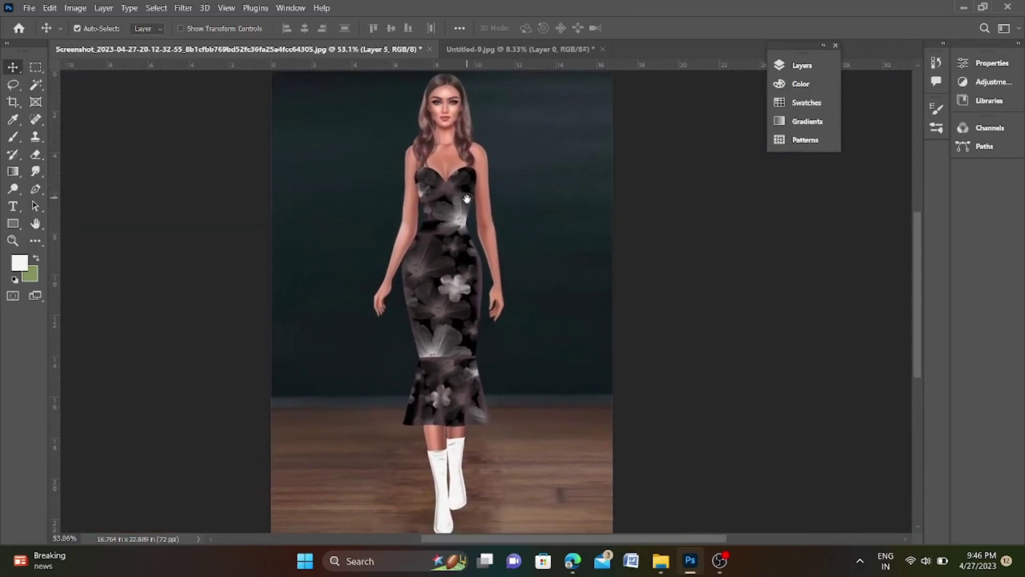